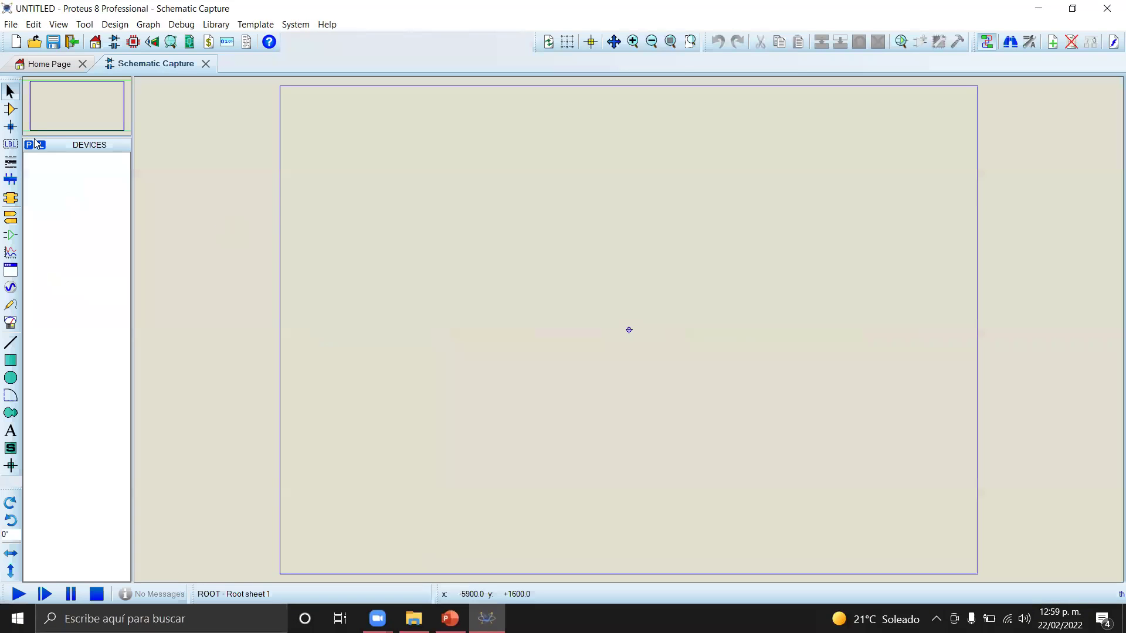
# Search the component library for "opamp" and add the ideal operational amplifier OPAMP to the device list
pyautogui.click(18, 110)
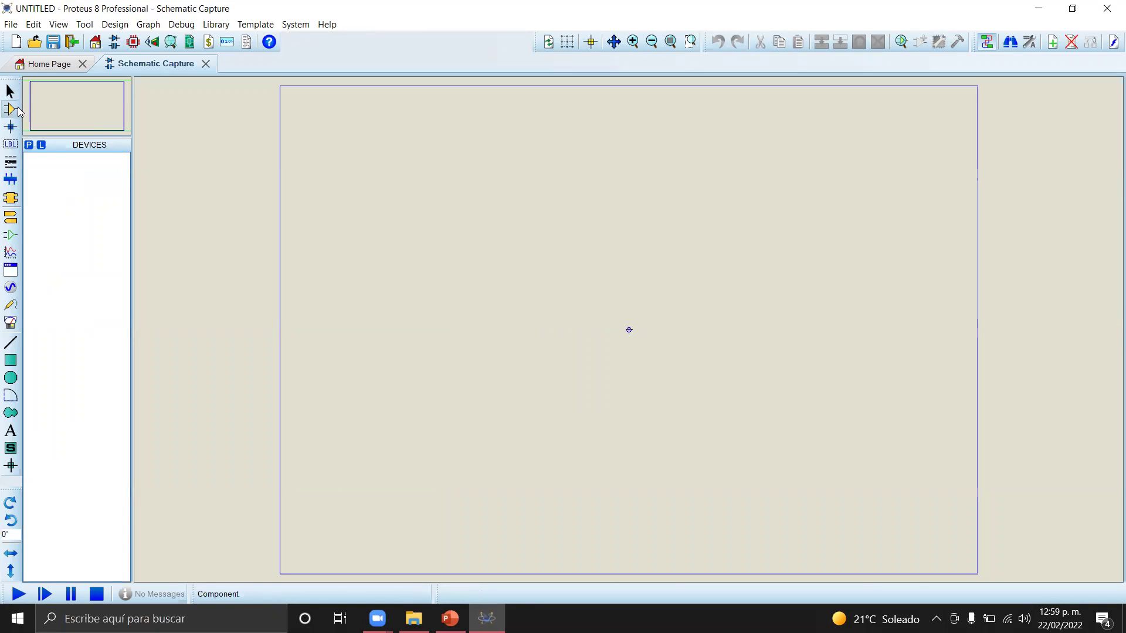
pyautogui.click(28, 145)
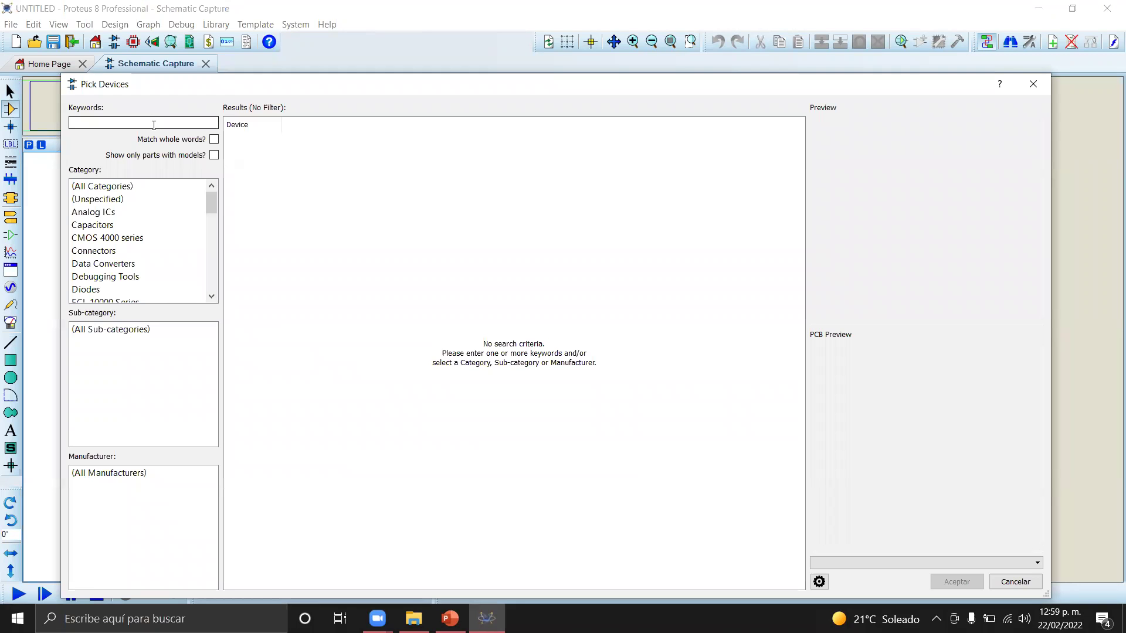
pyautogui.write('opam')
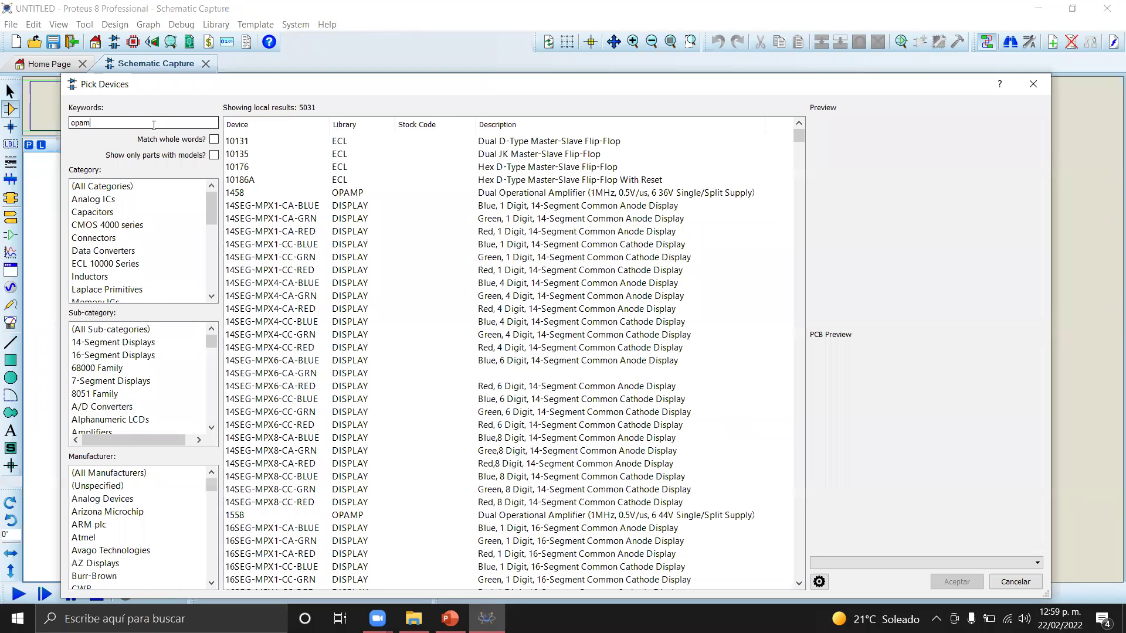
pyautogui.write('p')
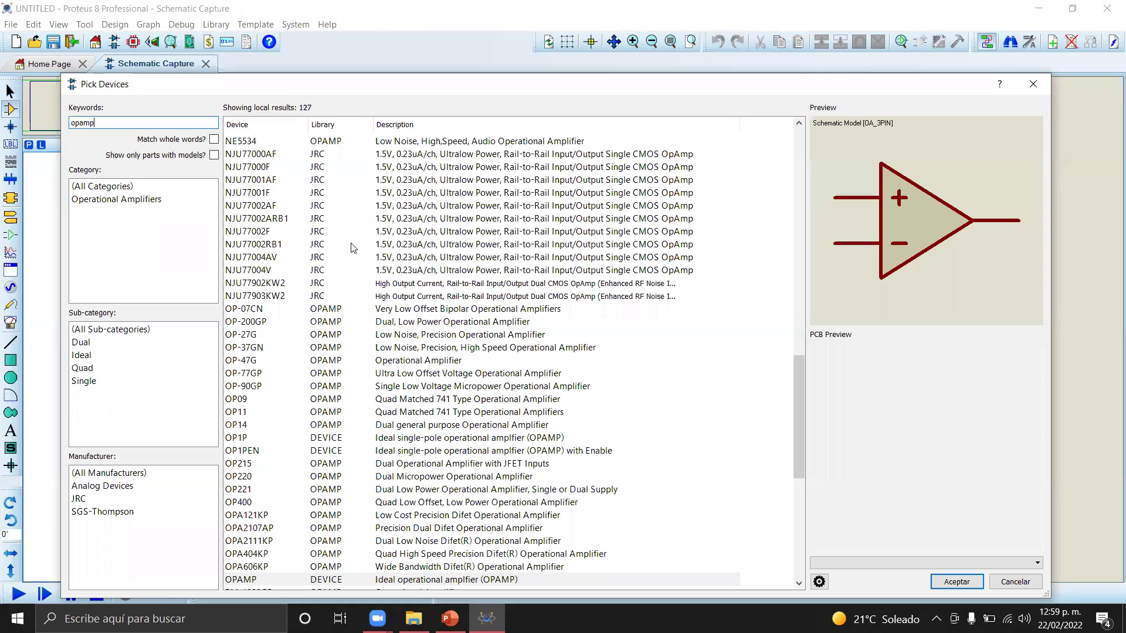
pyautogui.doubleClick(321, 579)
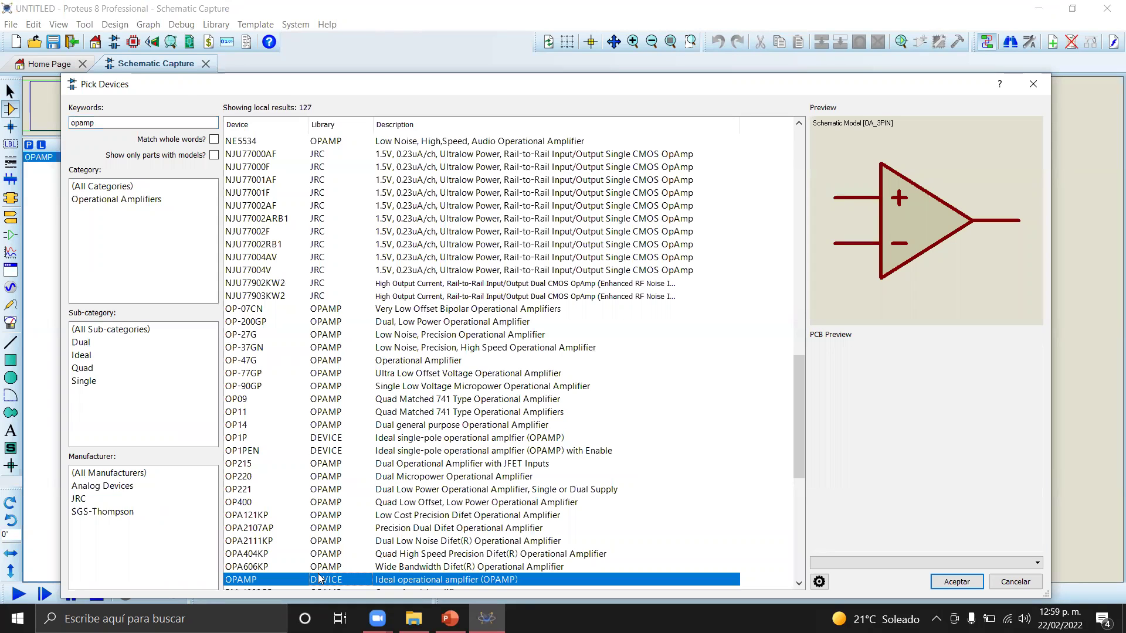
# Search the component library for "res" and add the generic resistor RES to the device list
pyautogui.doubleClick(171, 122)
pyautogui.write('res')
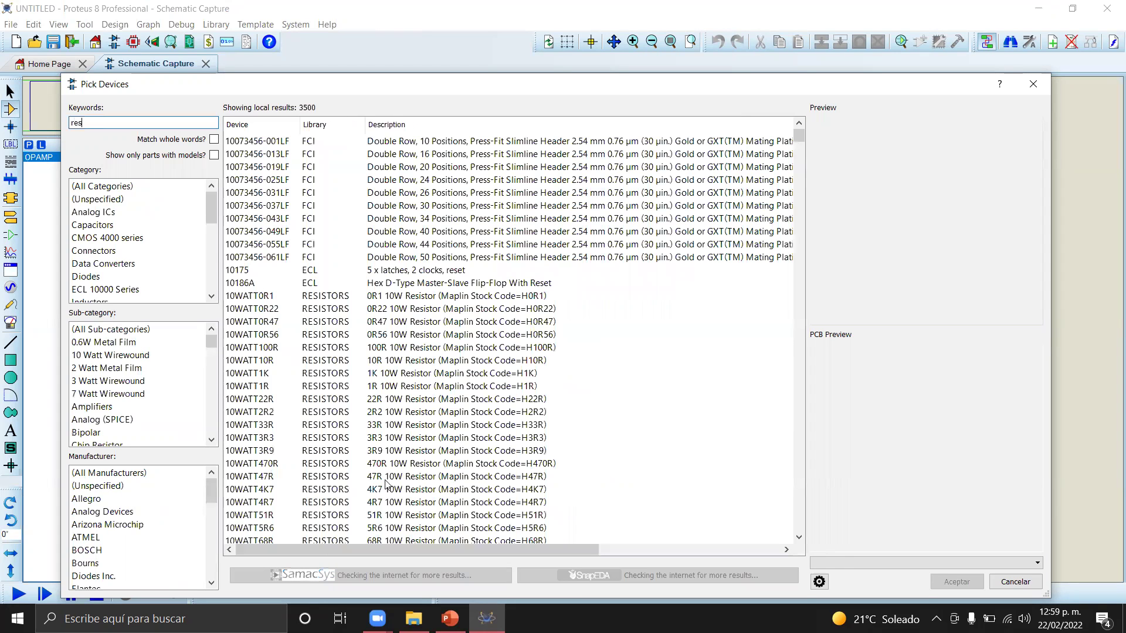
pyautogui.doubleClick(333, 530)
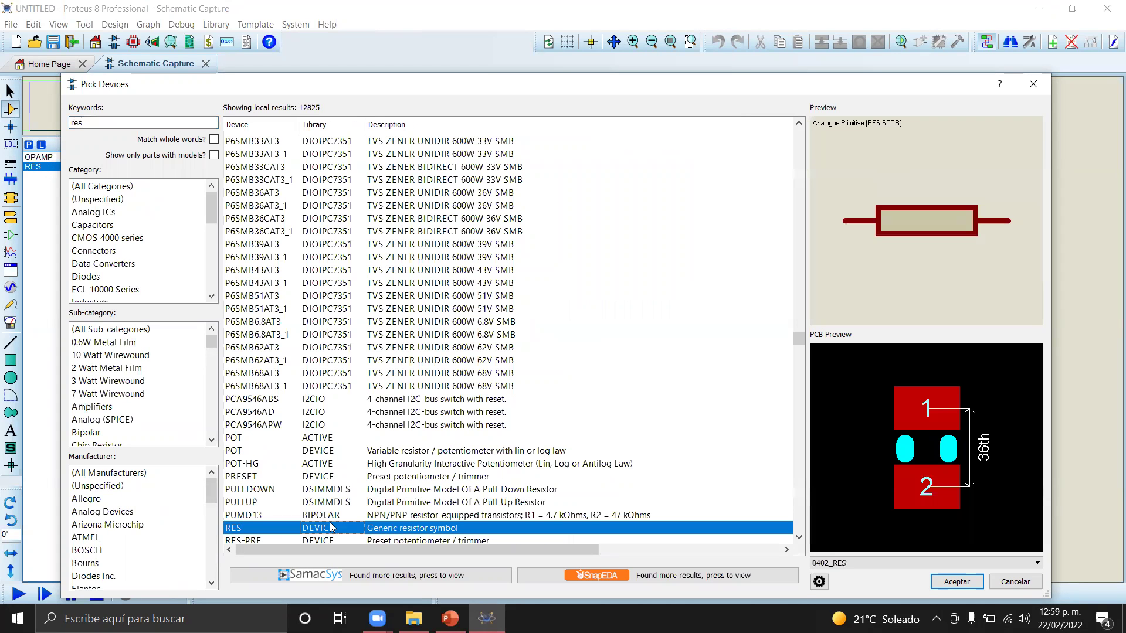
# Search for "cap", add the generic non-electrolytic capacitor CAP to the device list, and close the device picker
pyautogui.click(185, 126)
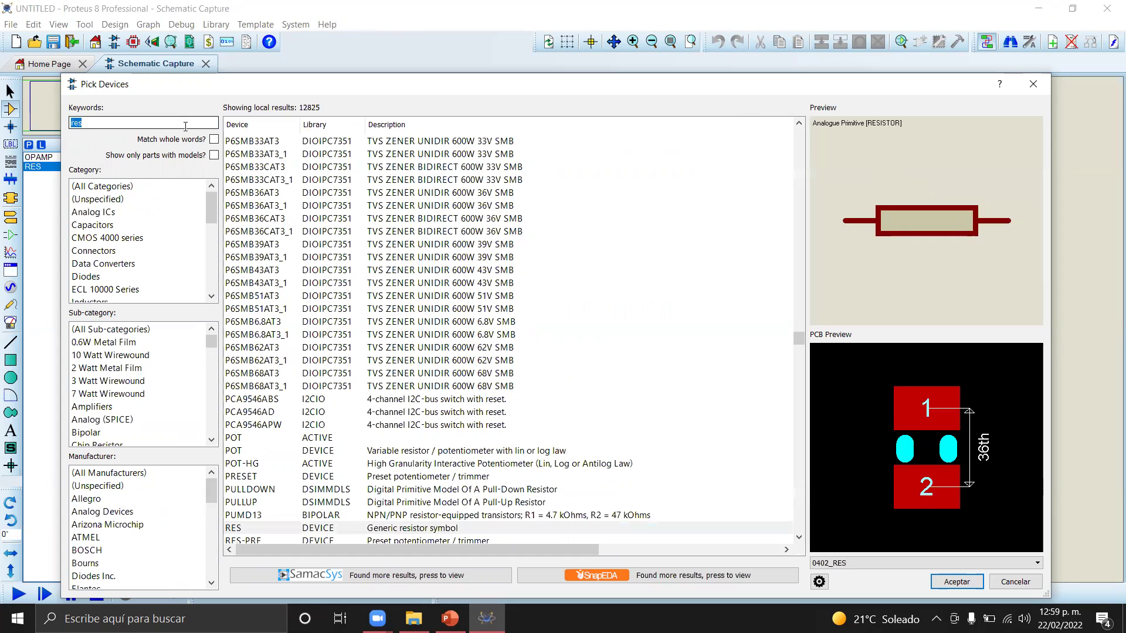
pyautogui.write('cap')
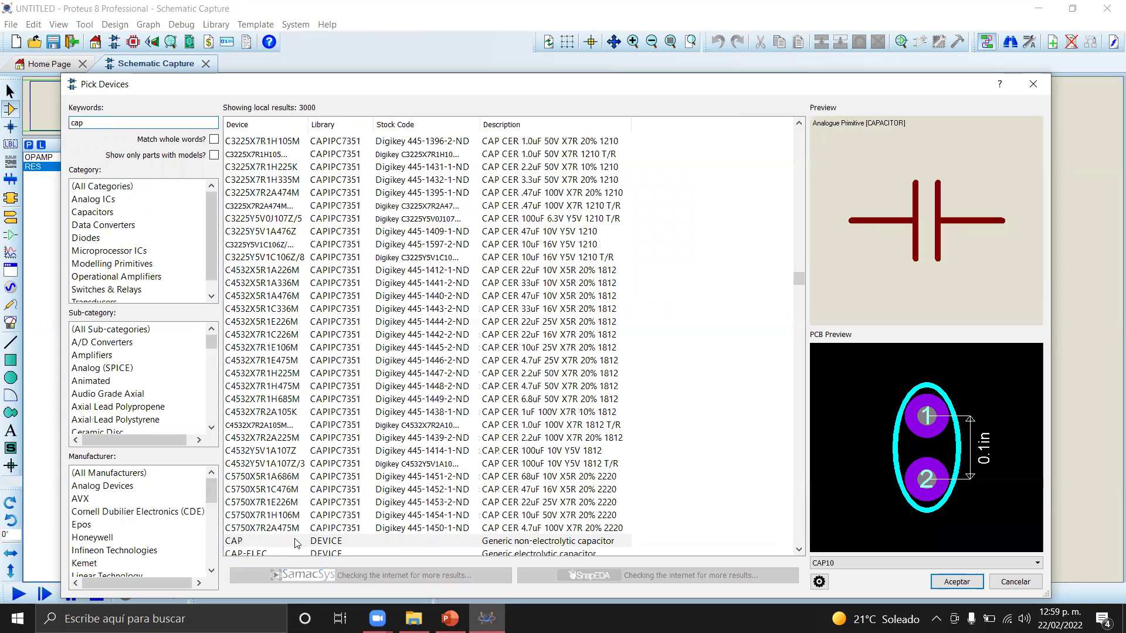
pyautogui.press('Return')
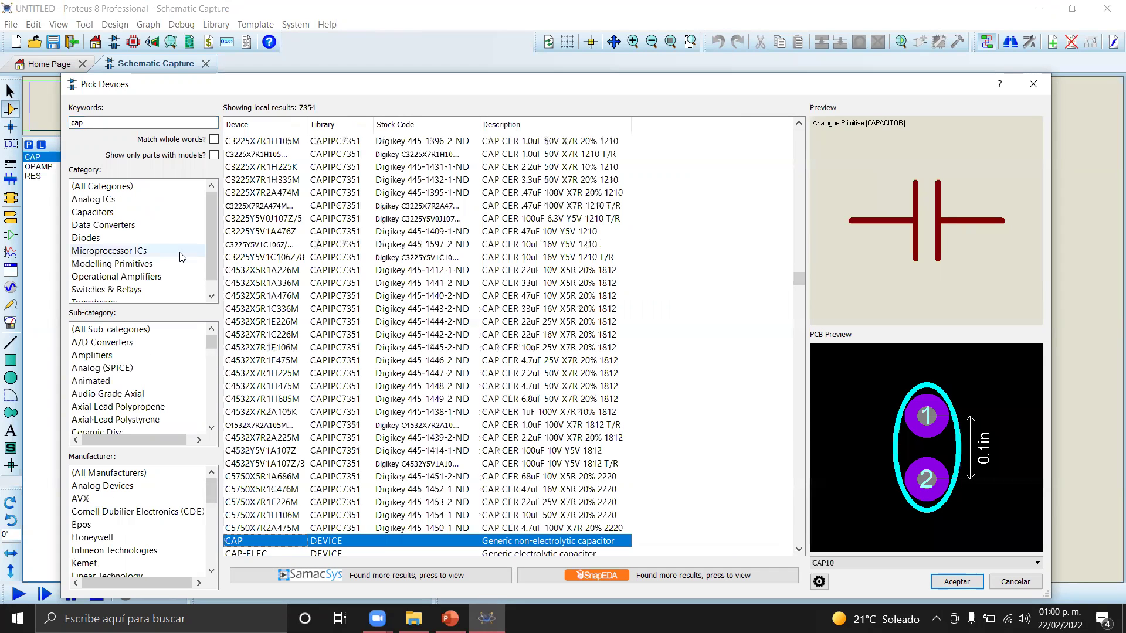
pyautogui.click(179, 128)
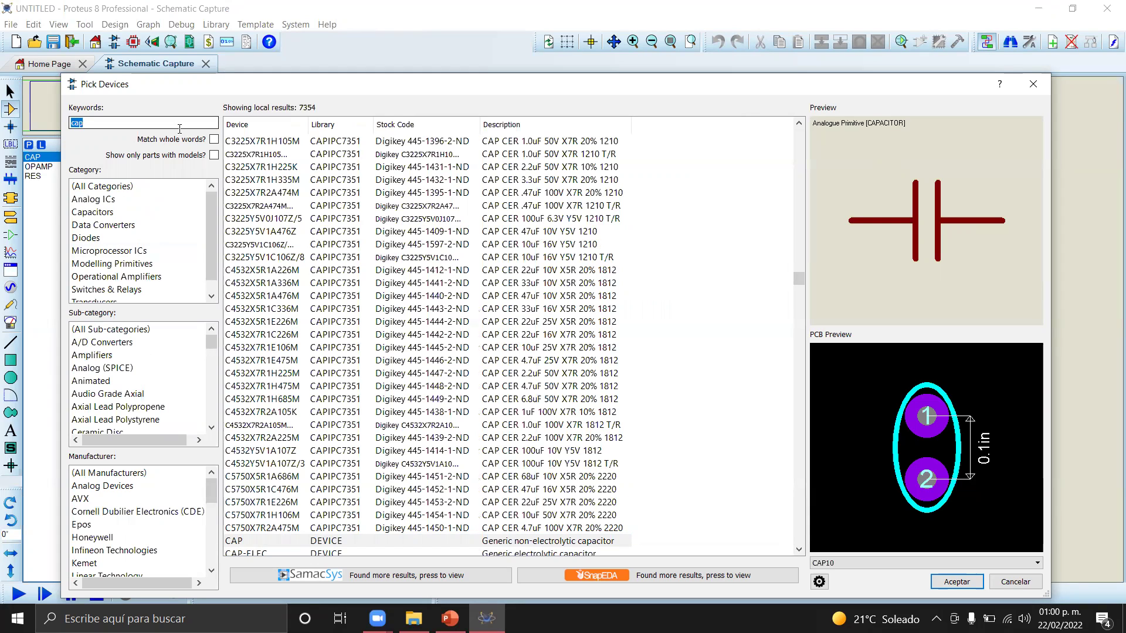
pyautogui.press('Escape')
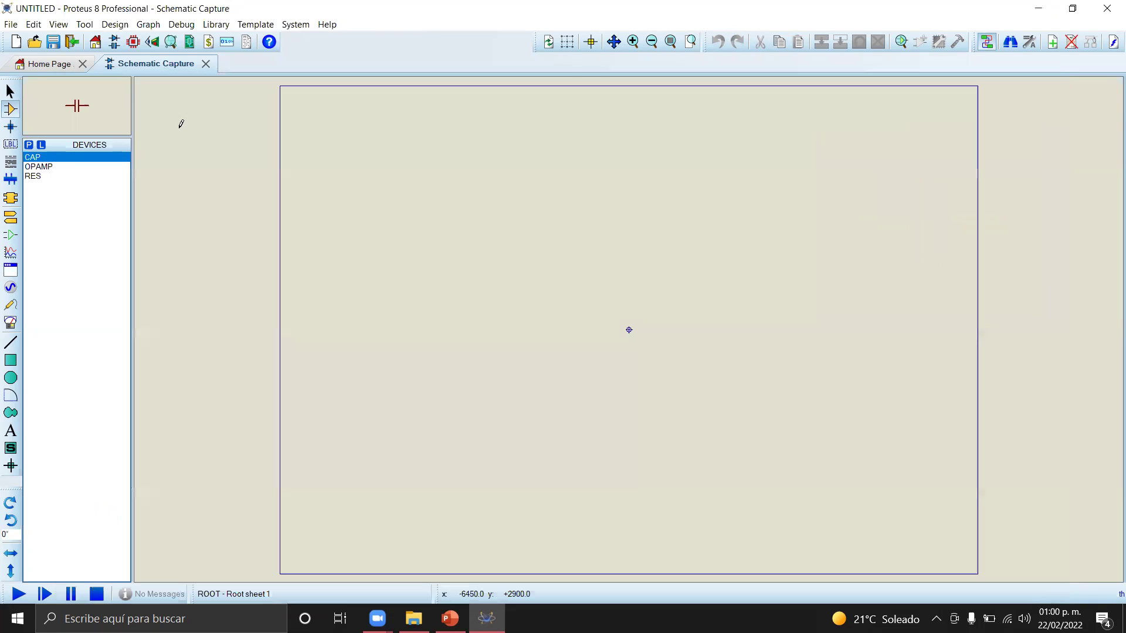
# Place an OPAMP slightly left of the sheet's centre and compare it with the Butterworth reference circuit in PowerPoint
pyautogui.click(79, 167)
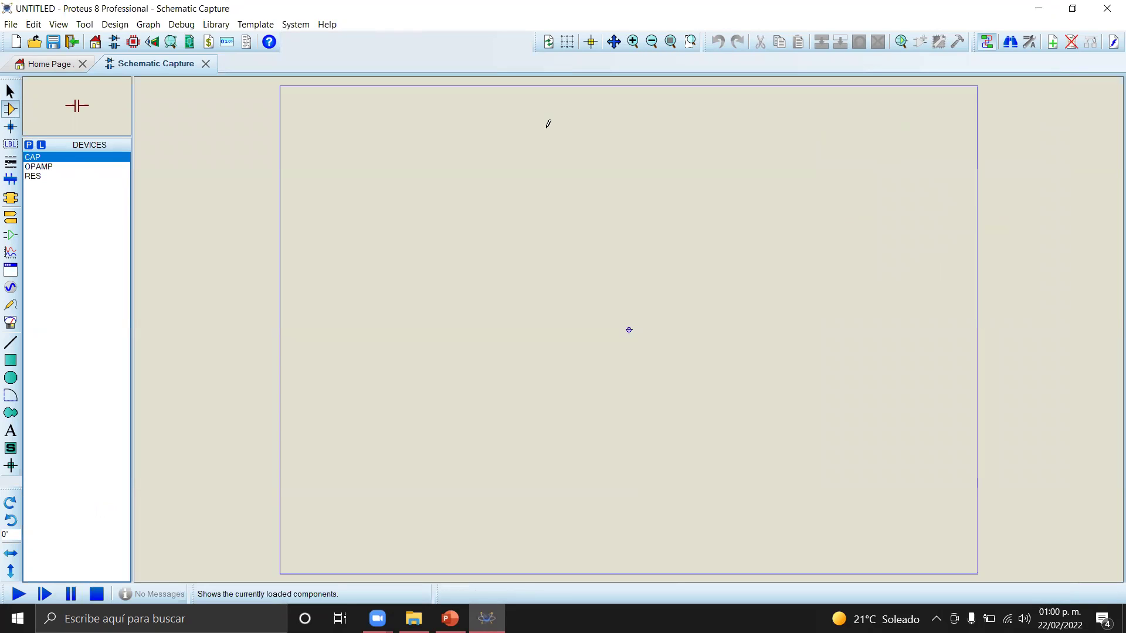
pyautogui.click(528, 364)
pyautogui.click(528, 365)
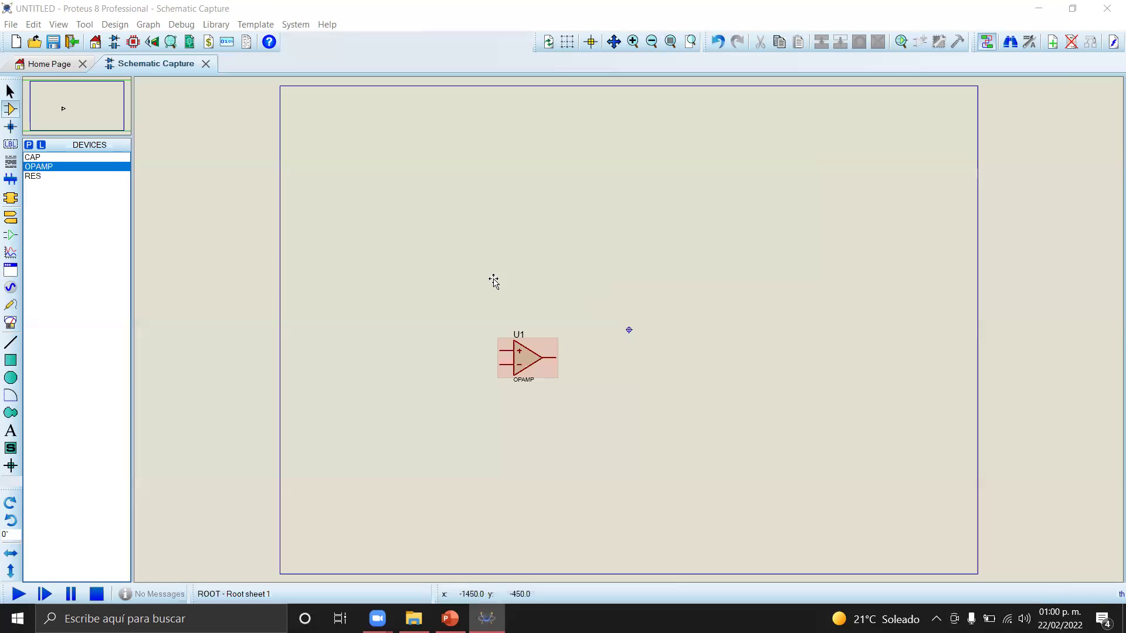
pyautogui.click(533, 356)
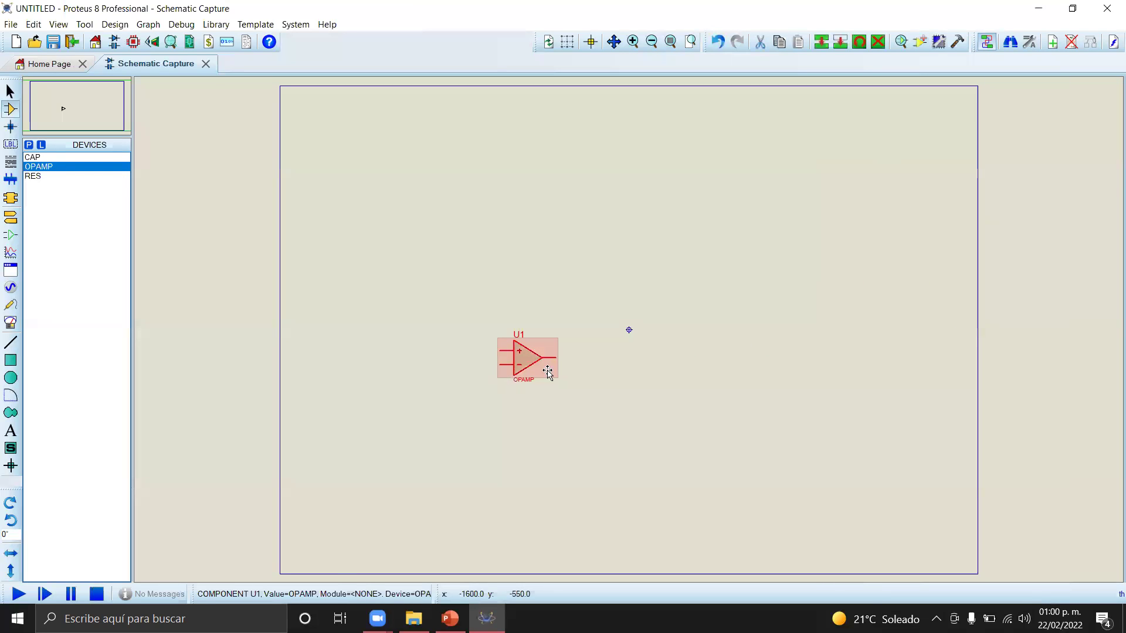
pyautogui.hotkey('alt', 'Tab')
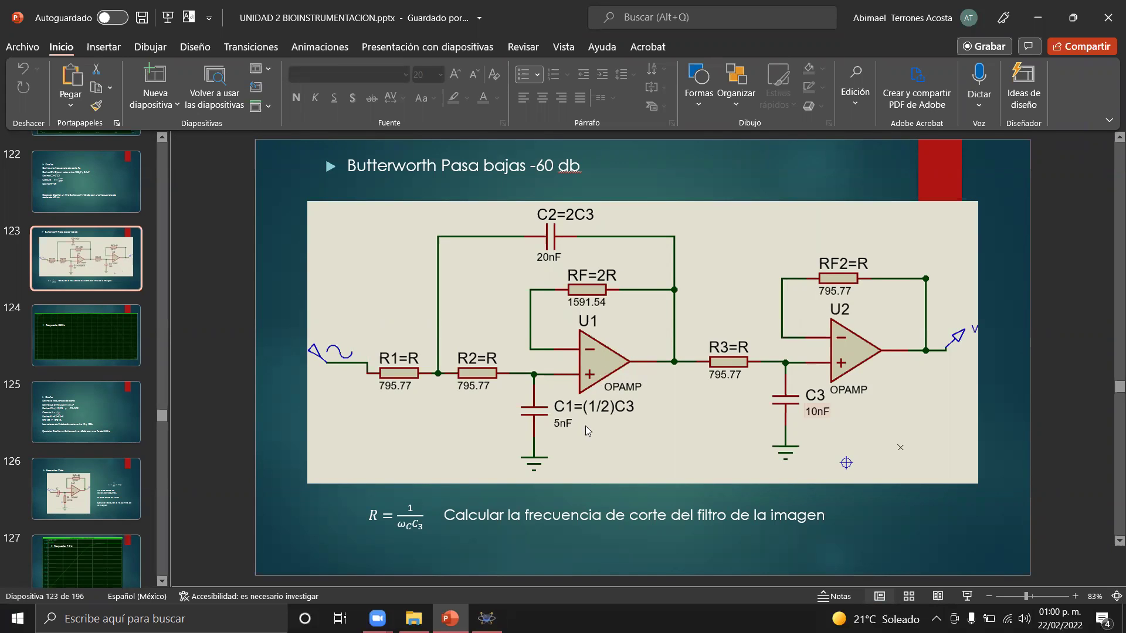
pyautogui.hotkey('alt', 'Tab')
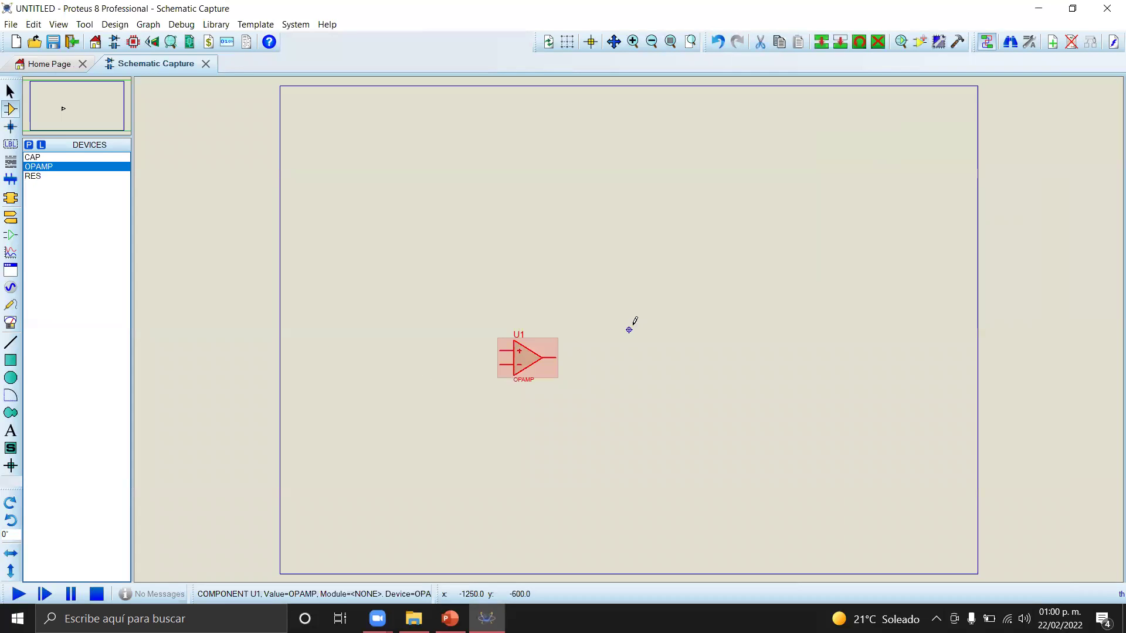
pyautogui.scroll(1, 541, 375)
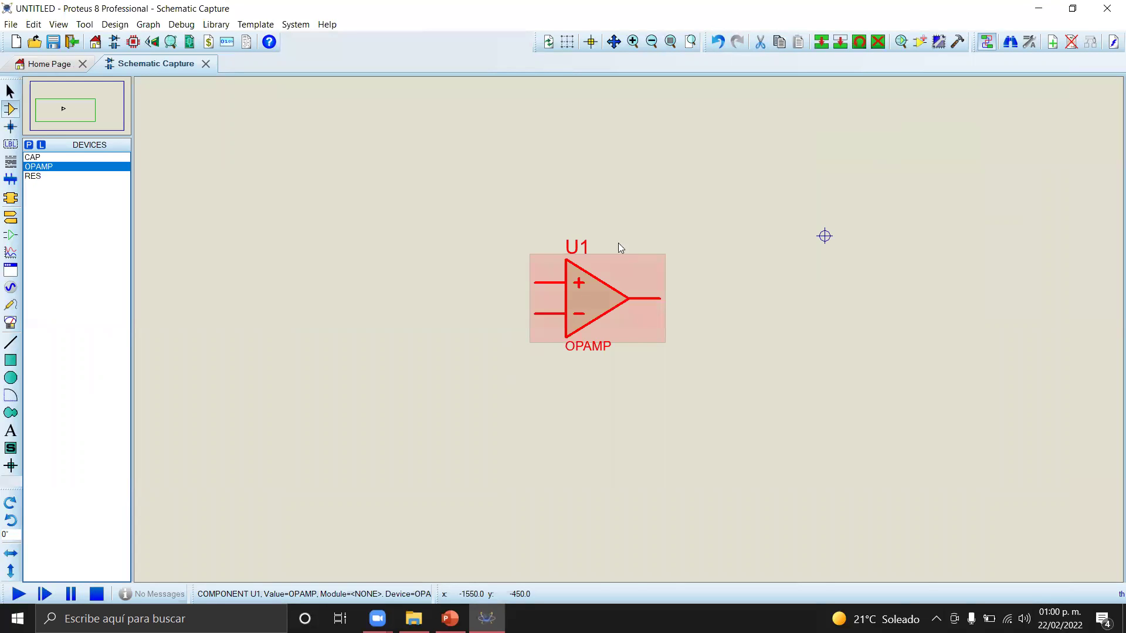
pyautogui.rightClick(591, 278)
pyautogui.rightClick(577, 302)
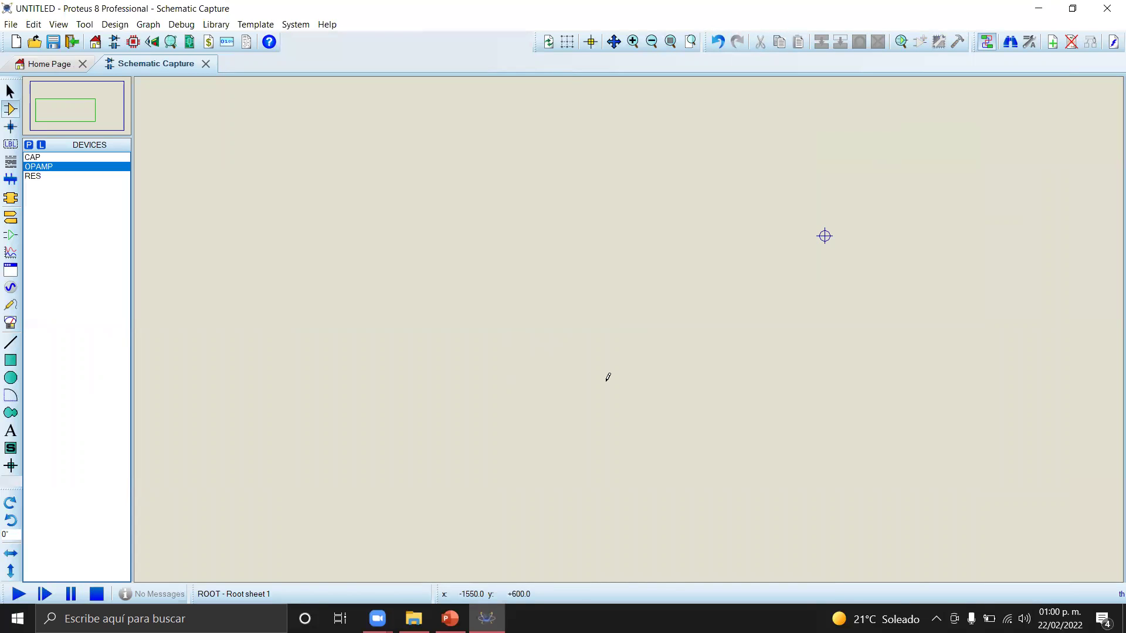
pyautogui.hotkey('ctrl', 'z')
# Mirror op-amp U1 with Y-Mirror so its inverting input is above the non-inverting input
pyautogui.scroll(2, 627, 327)
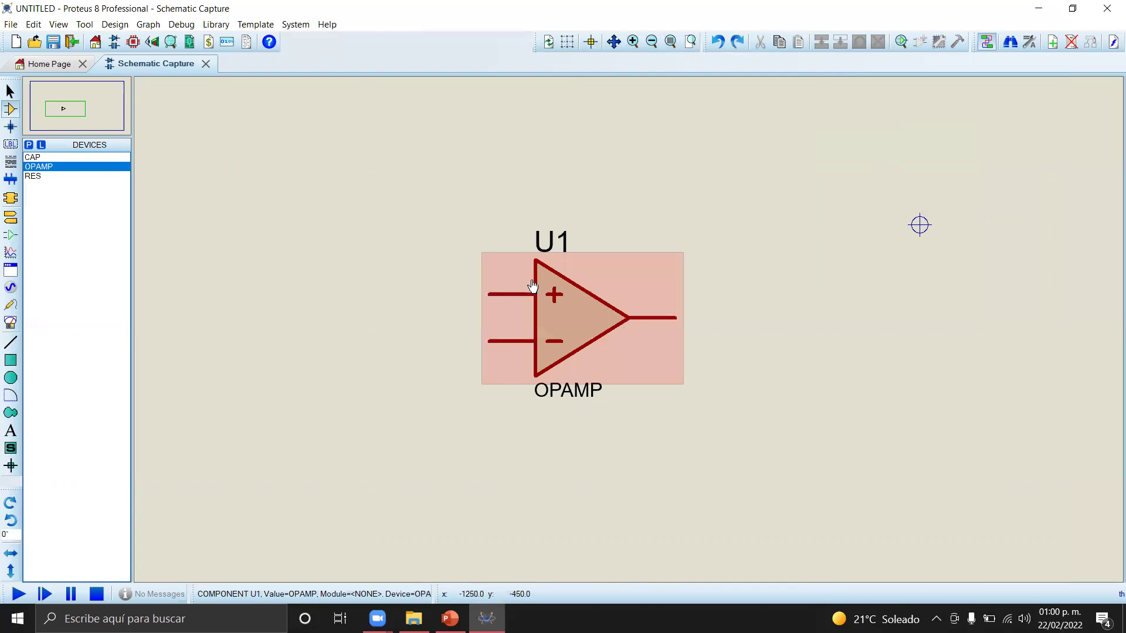
pyautogui.scroll(2, 586, 326)
pyautogui.scroll(-2, 548, 321)
pyautogui.rightClick(551, 314)
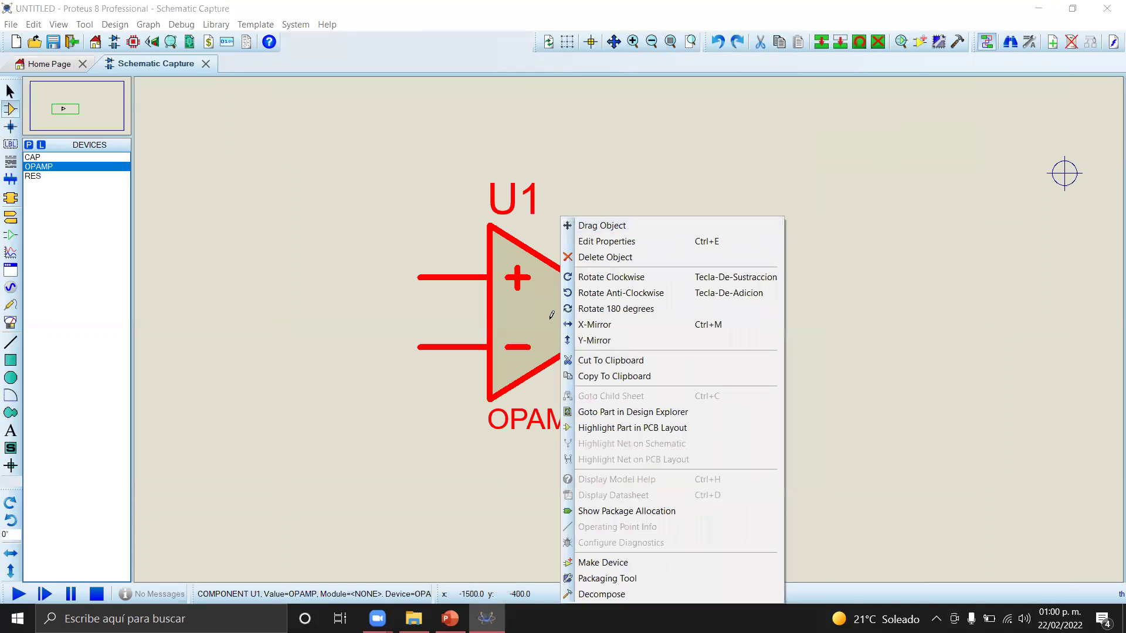
pyautogui.click(595, 341)
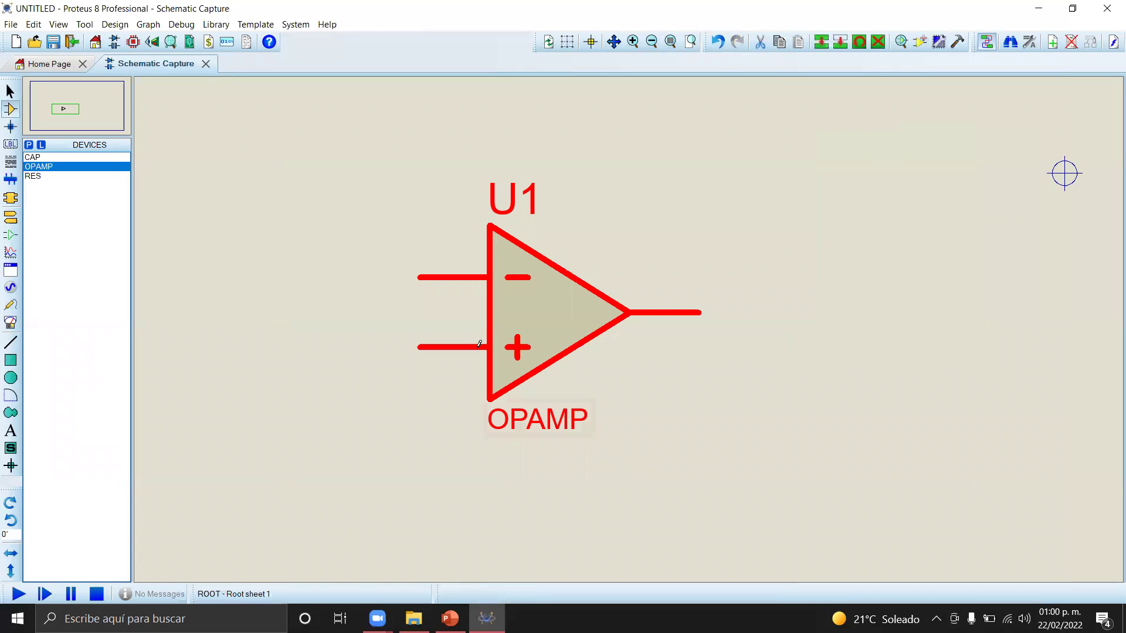
# Place two horizontal RES resistors in a row, left of the op-amp and level with its non-inverting input
pyautogui.scroll(-1, 615, 321)
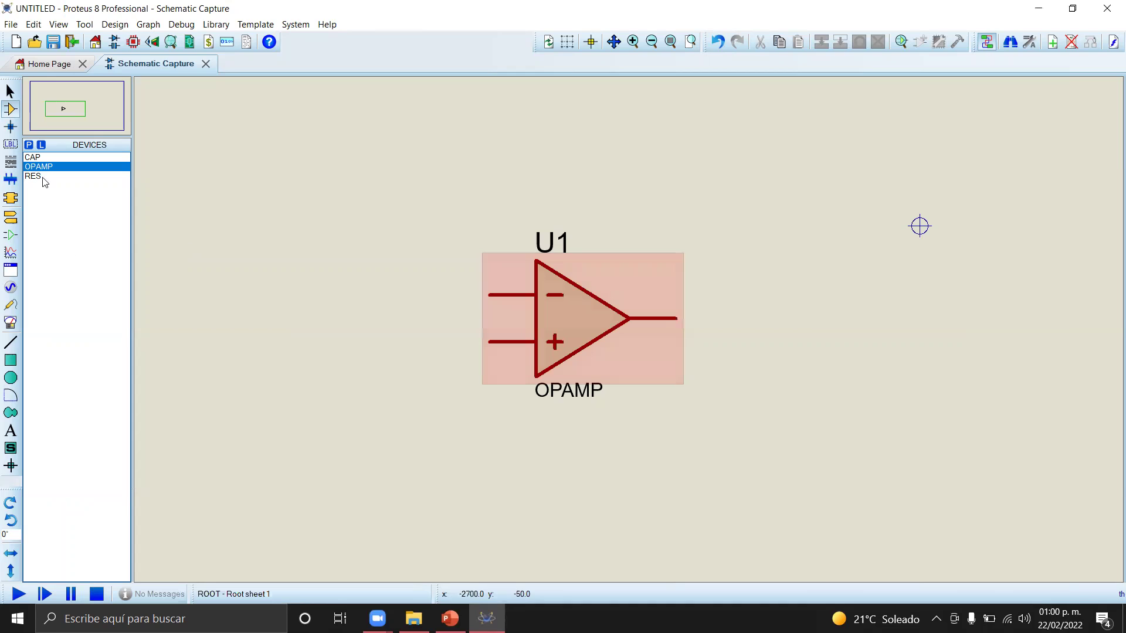
pyautogui.click(35, 176)
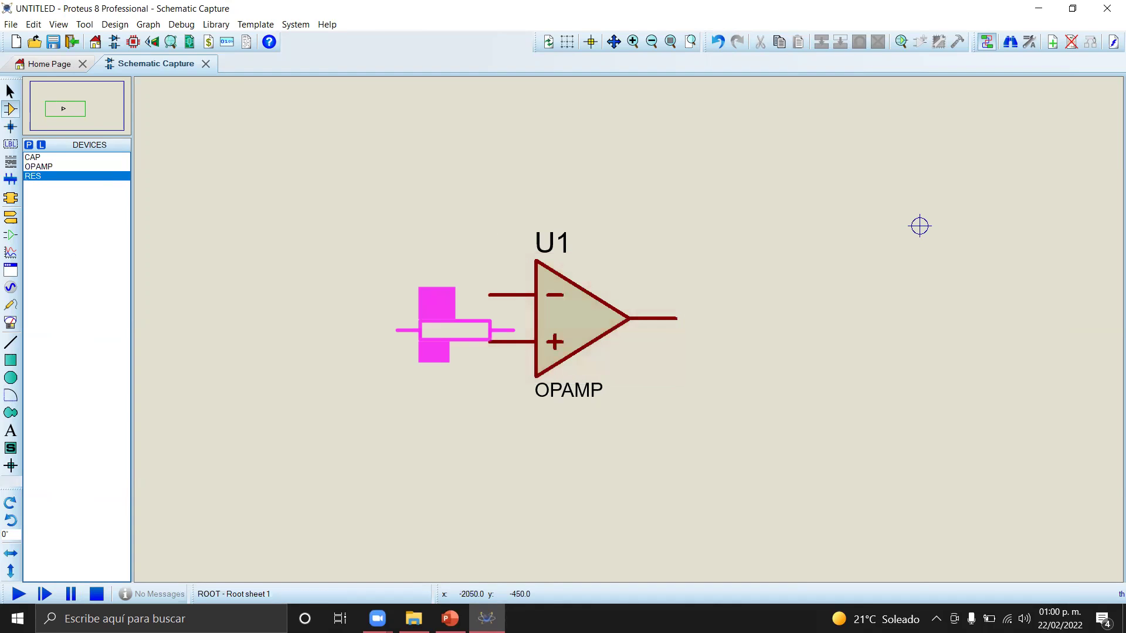
pyautogui.click(339, 341)
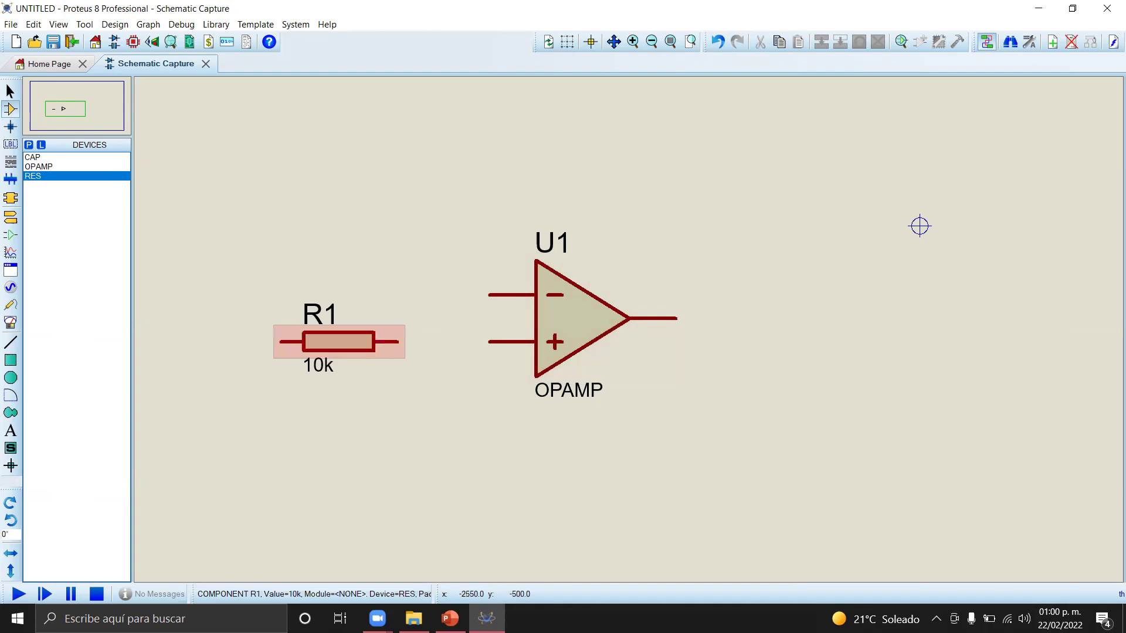
pyautogui.scroll(-3, 629, 328)
pyautogui.click(487, 332)
pyautogui.scroll(2, 523, 372)
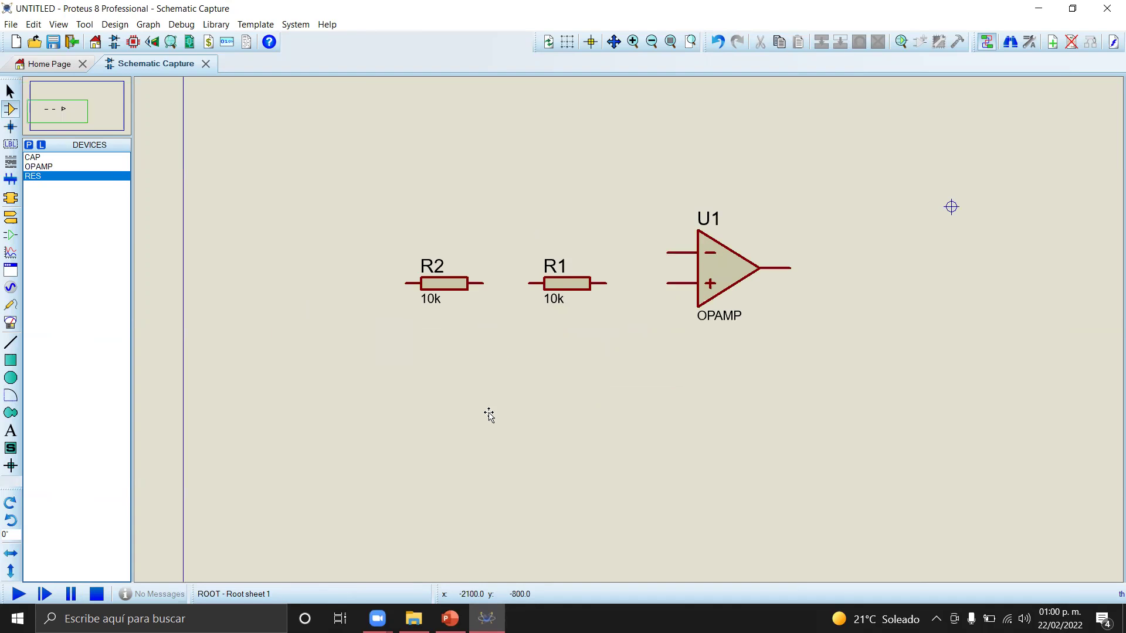
# Check the reference circuit in PowerPoint and place a CAP capacitor, rotated 90°, below the gap between R1 and the op-amp
pyautogui.hotkey('alt', 'Tab')
pyautogui.hotkey('alt', 'Tab')
pyautogui.click(618, 338)
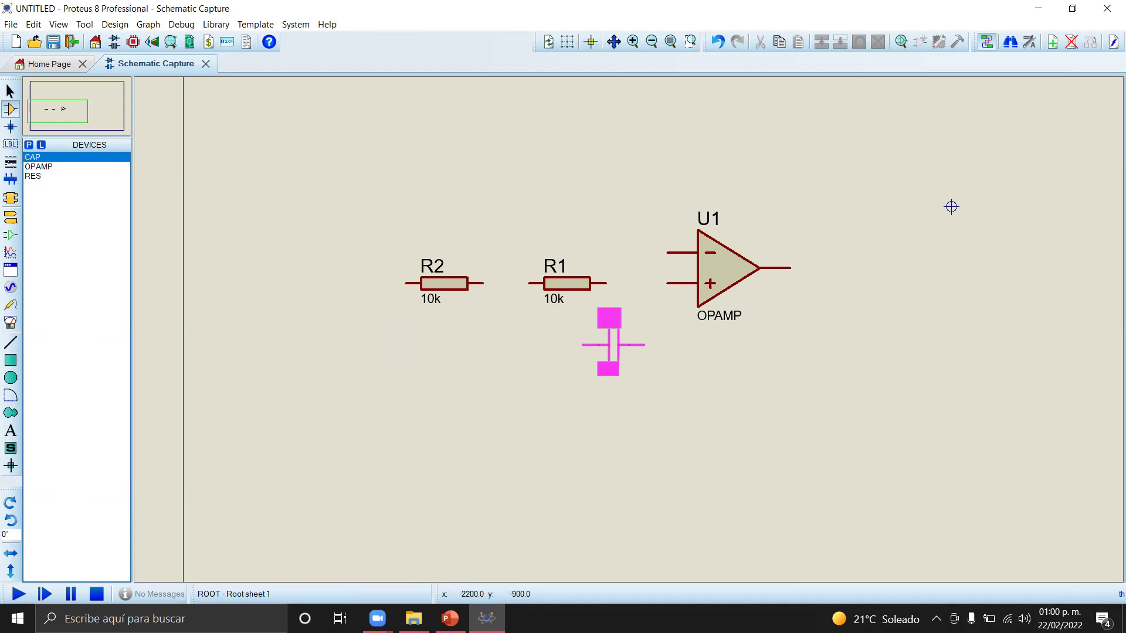
pyautogui.press('KP_Add')
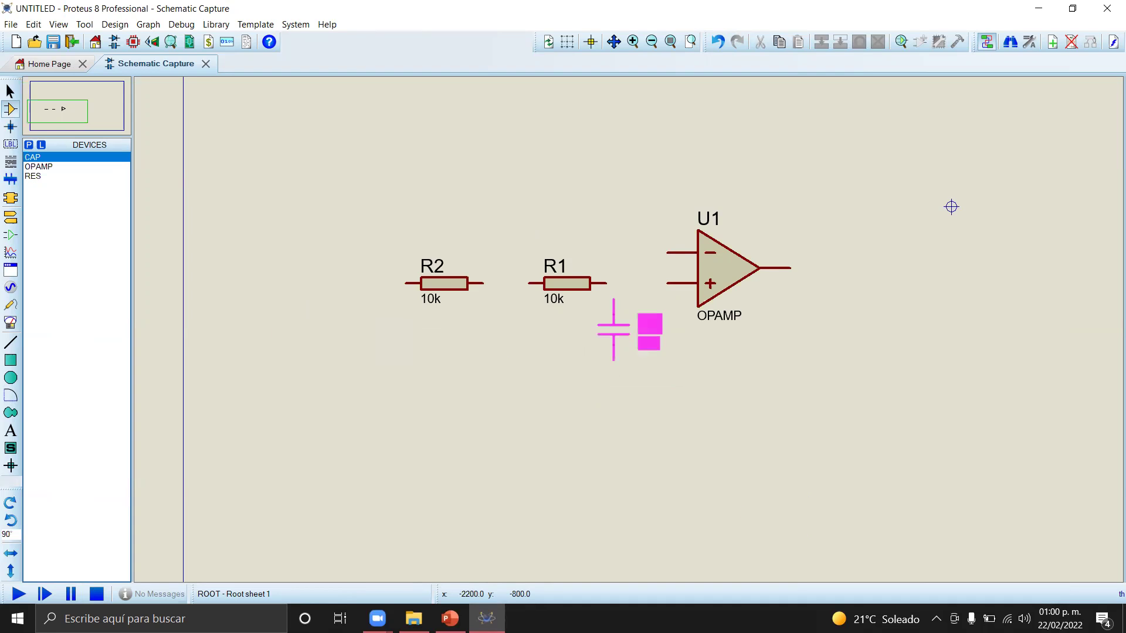
pyautogui.click(636, 344)
# Wire R2, R1 and the op-amp's non-inverting input in series, and connect the upper end of C1 to the input wire
pyautogui.click(668, 283)
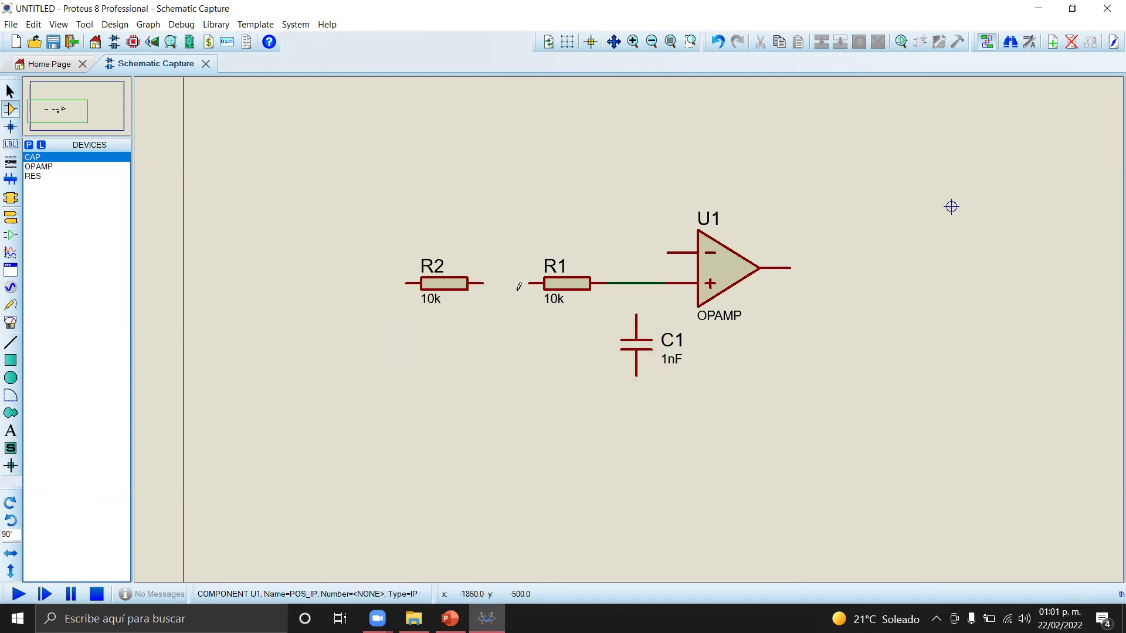
pyautogui.click(535, 283)
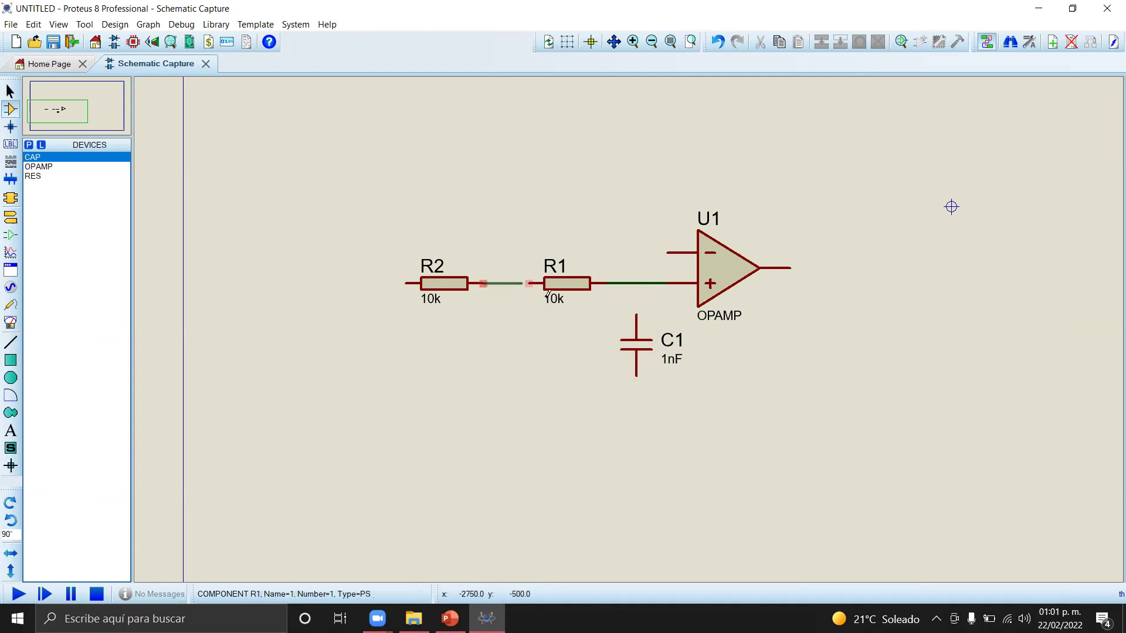
pyautogui.click(637, 312)
pyautogui.click(638, 283)
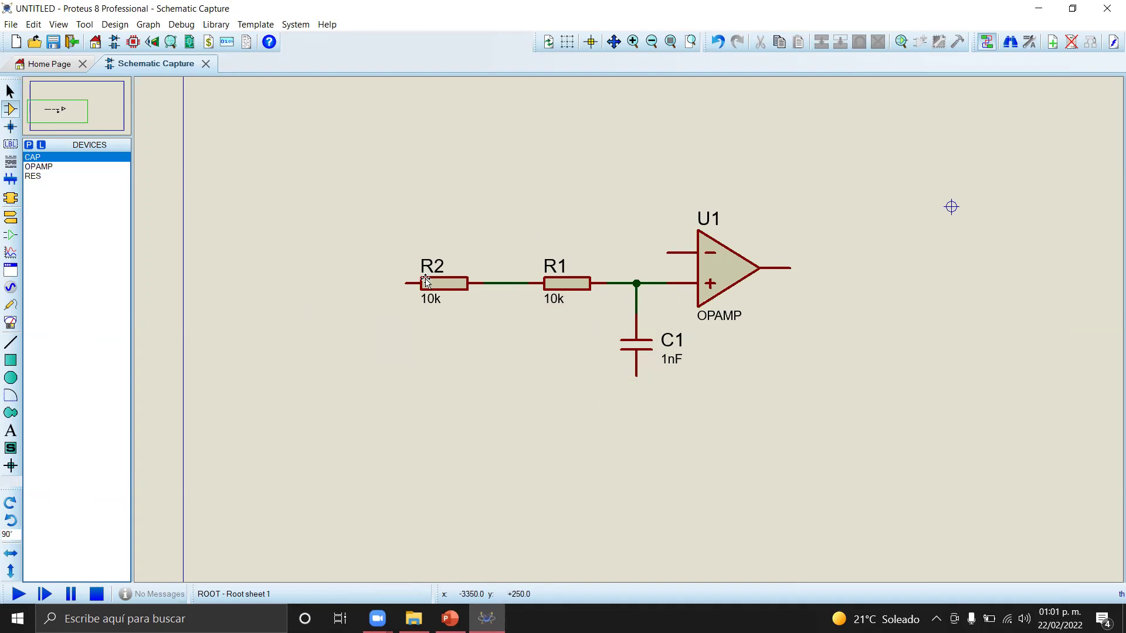
# Check the reference circuit in PowerPoint and place a horizontal RES resistor above op-amp U1
pyautogui.hotkey('alt', 'Tab')
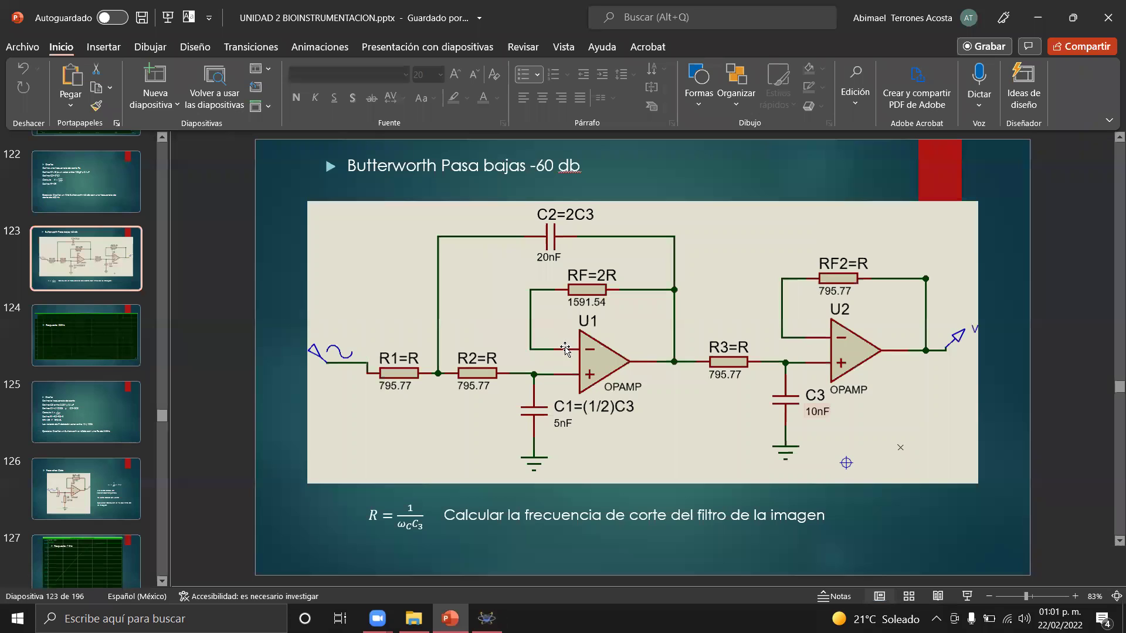
pyautogui.hotkey('alt', 'Tab')
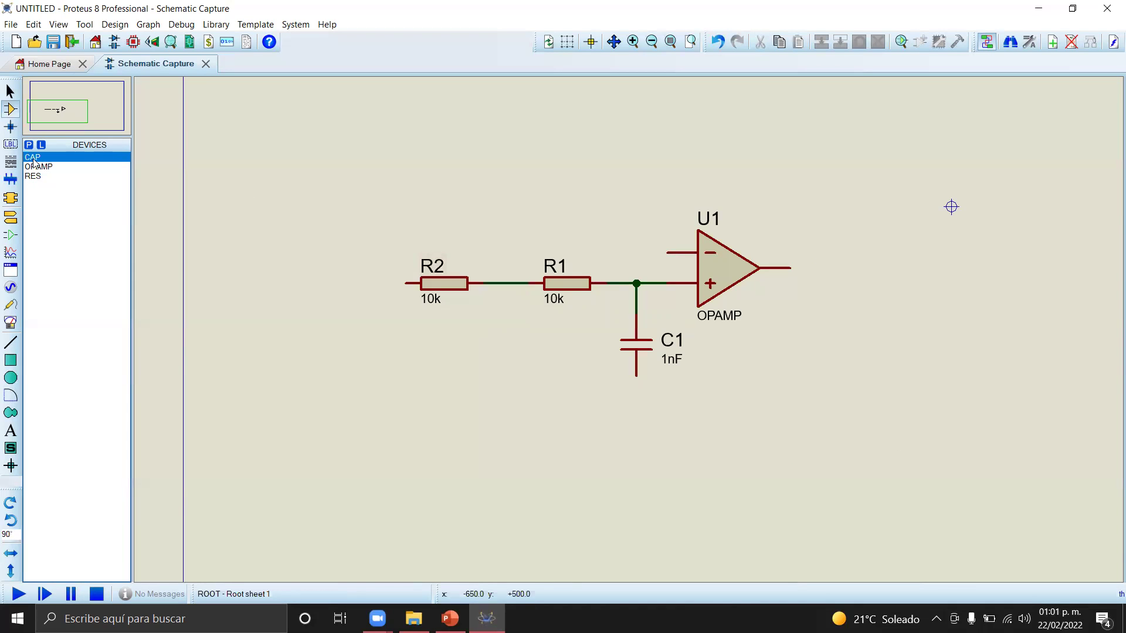
pyautogui.click(62, 176)
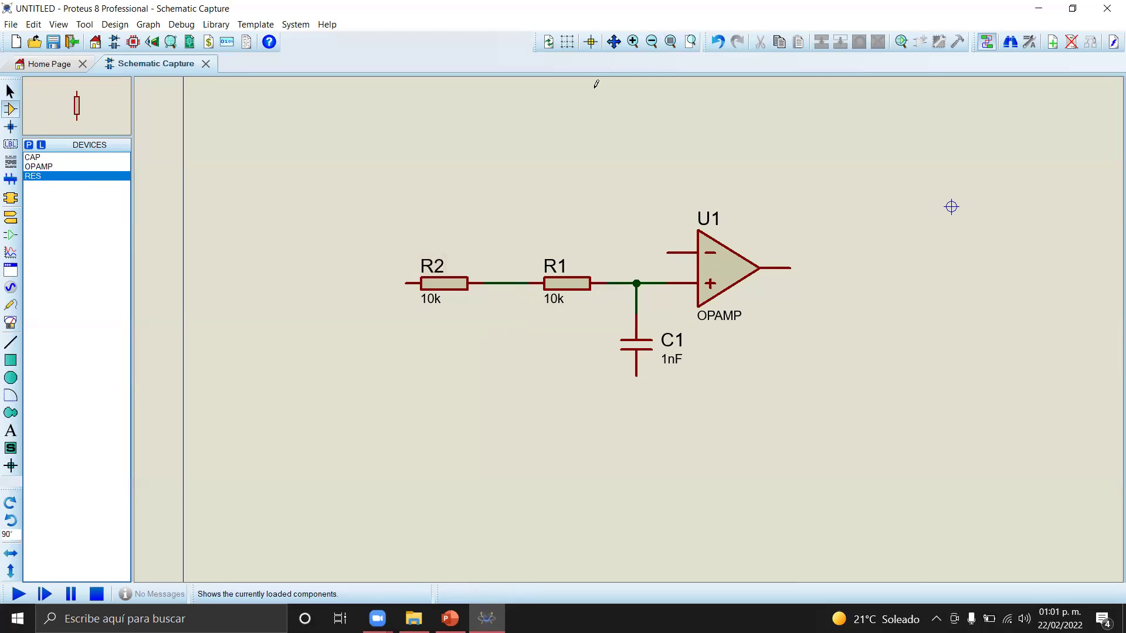
pyautogui.click(706, 168)
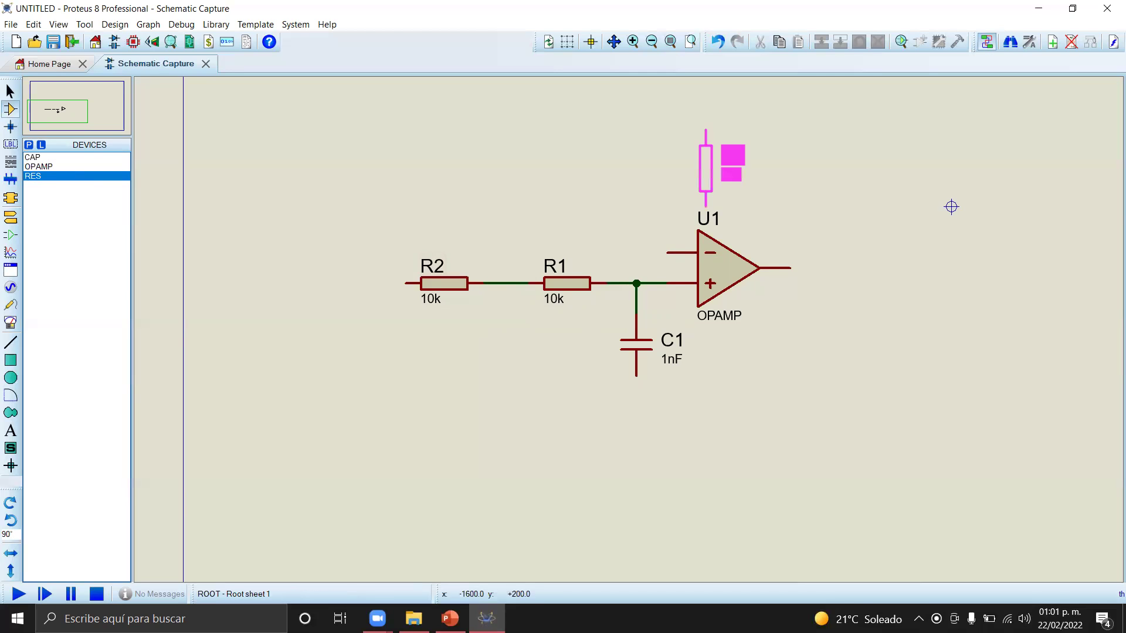
pyautogui.press('KP_Add')
pyautogui.click(705, 168)
# Wire resistor R3 as feedback between U1's inverting input and its output
pyautogui.click(667, 168)
pyautogui.press('Escape')
pyautogui.click(667, 252)
pyautogui.click(744, 168)
pyautogui.click(791, 268)
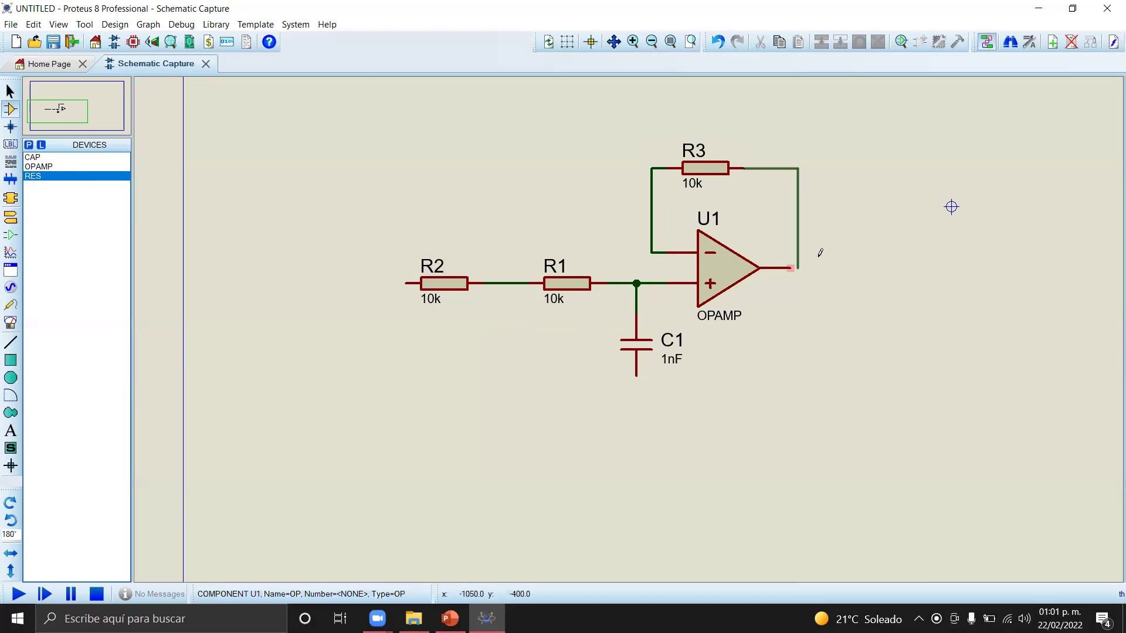
# Check the PowerPoint reference, place a horizontal RES resistor to the right of U1, and wire it to U1's output
pyautogui.hotkey('alt', 'Tab')
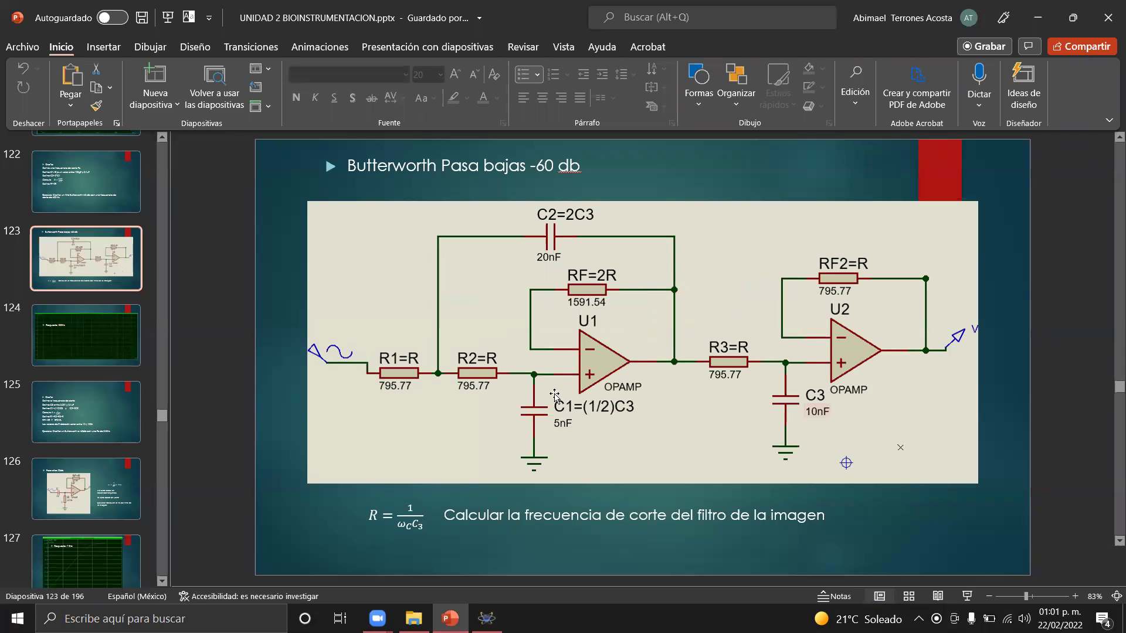
pyautogui.hotkey('alt', 'Tab')
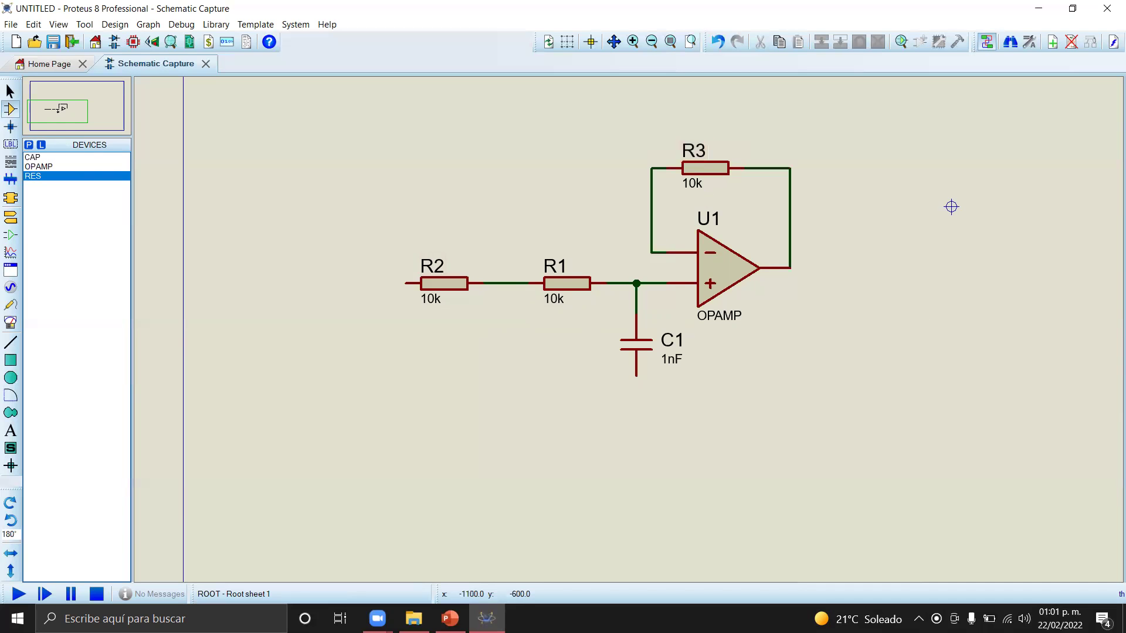
pyautogui.click(845, 267)
pyautogui.click(844, 269)
pyautogui.click(789, 267)
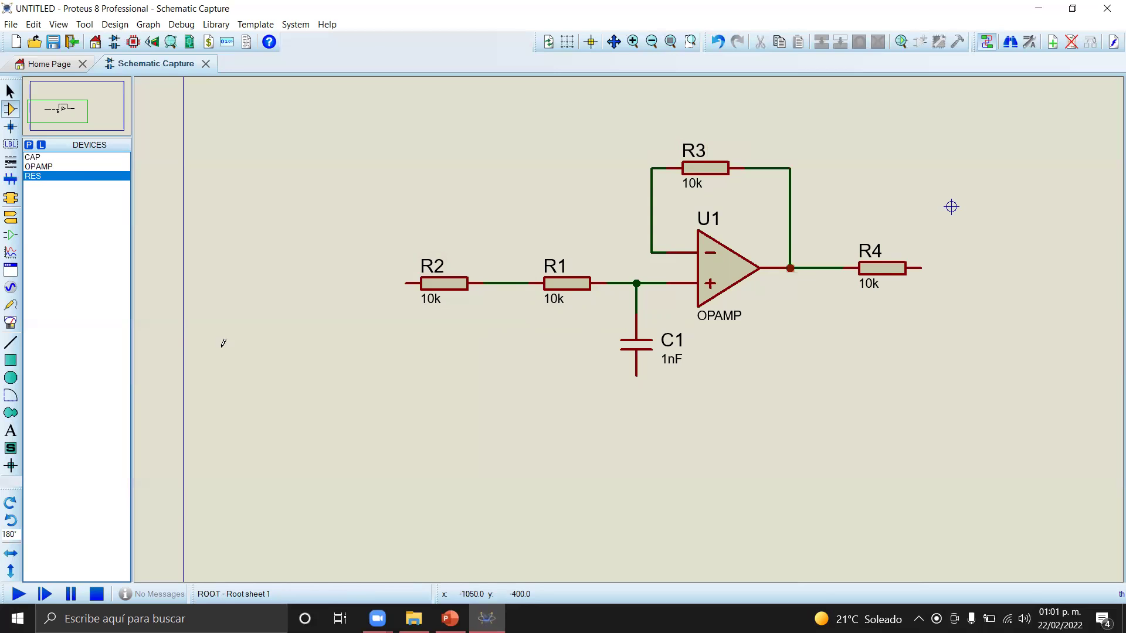
# Place a second OPAMP to the right of R4, oriented at 0° so its inputs face the resistor
pyautogui.press('F8')
pyautogui.click(46, 167)
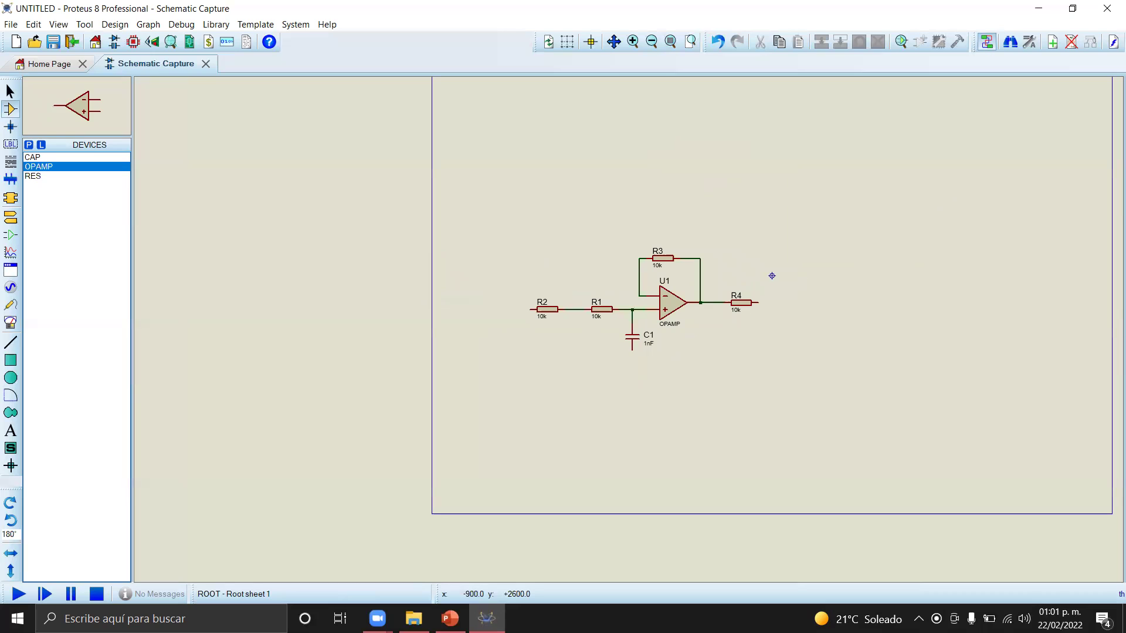
pyautogui.click(772, 276)
pyautogui.press('KP_Add')
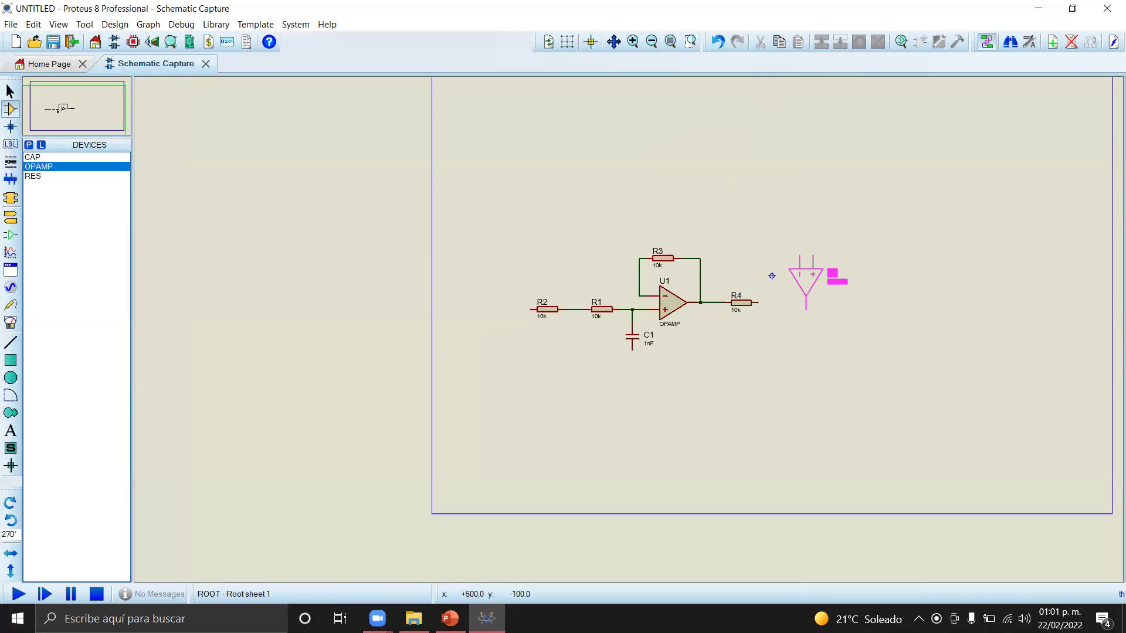
pyautogui.press('KP_Add')
pyautogui.scroll(3, 772, 276)
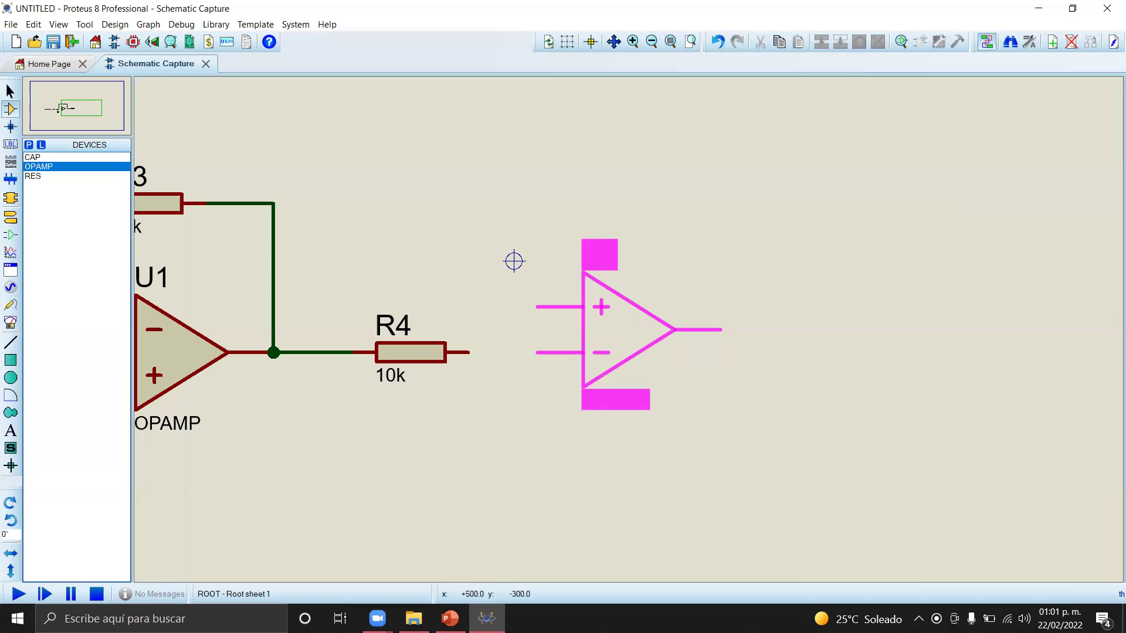
pyautogui.press('KP_Add')
pyautogui.press('KP_Add')
pyautogui.press('KP_Add')
pyautogui.press('KP_Add')
pyautogui.press('KP_Subtract')
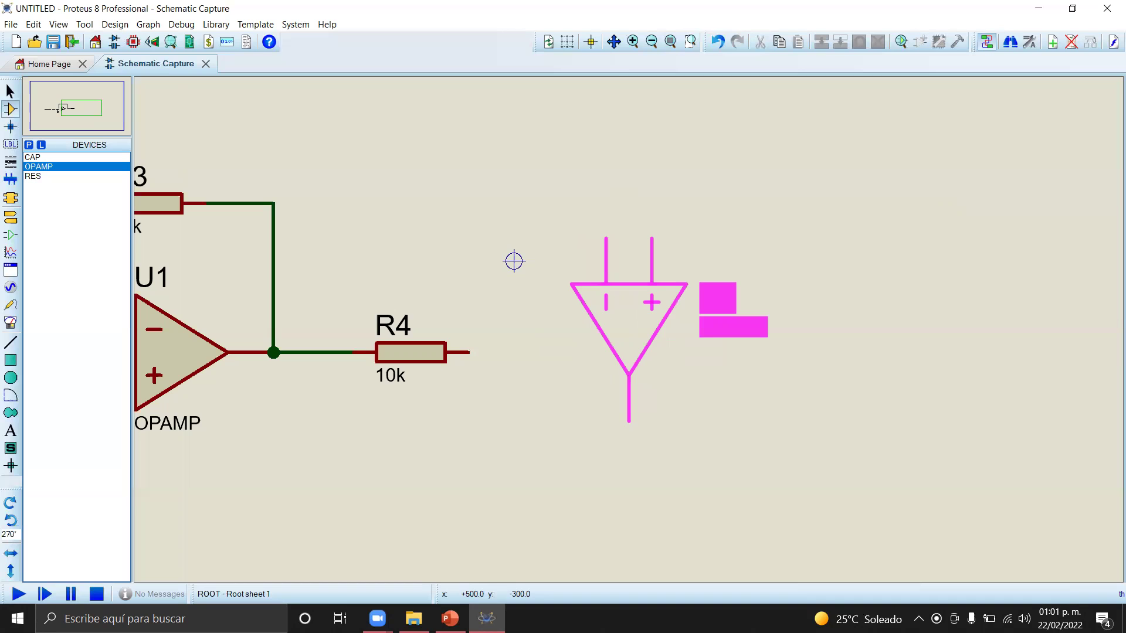
pyautogui.press('KP_Add')
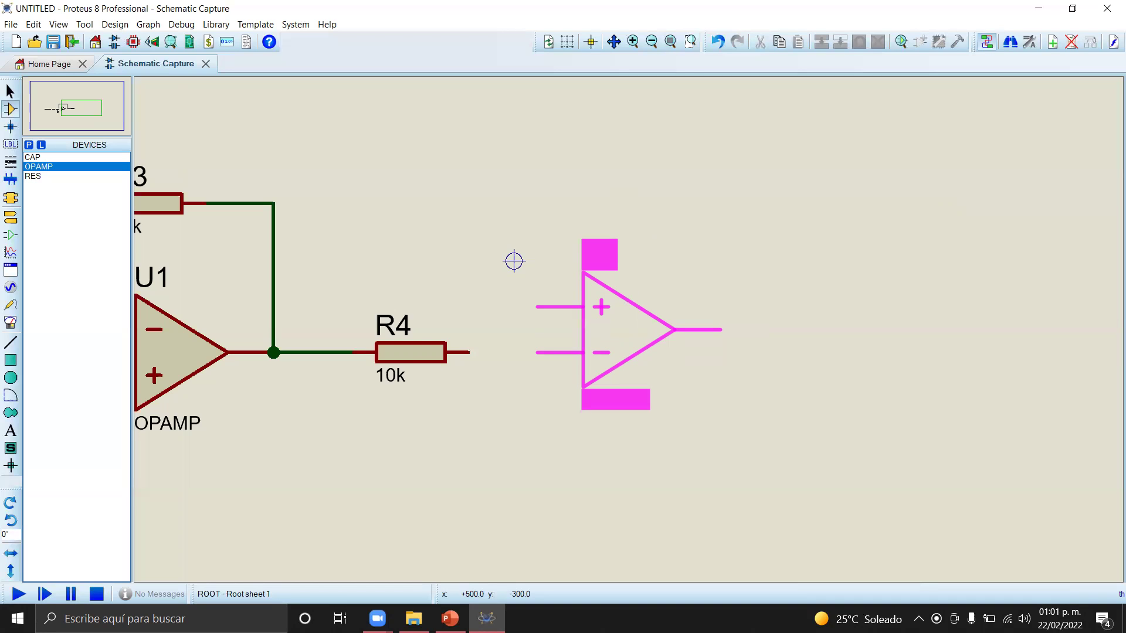
pyautogui.click(610, 318)
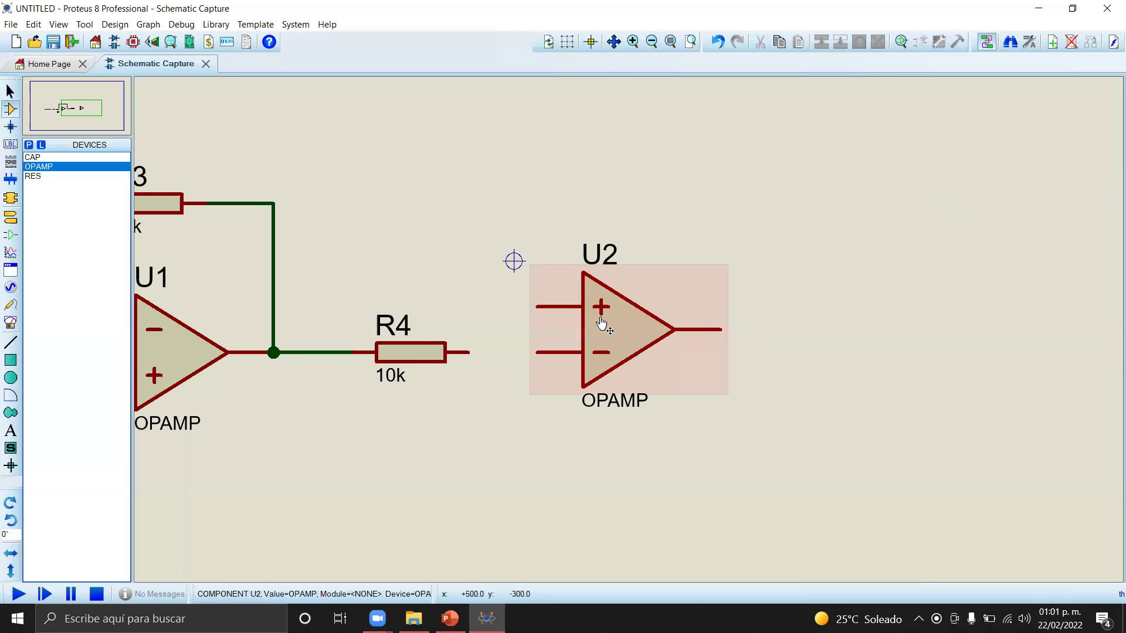
# Mirror op-amp U2 with Y-Mirror and wire R4's free end to its non-inverting input
pyautogui.rightClick(611, 318)
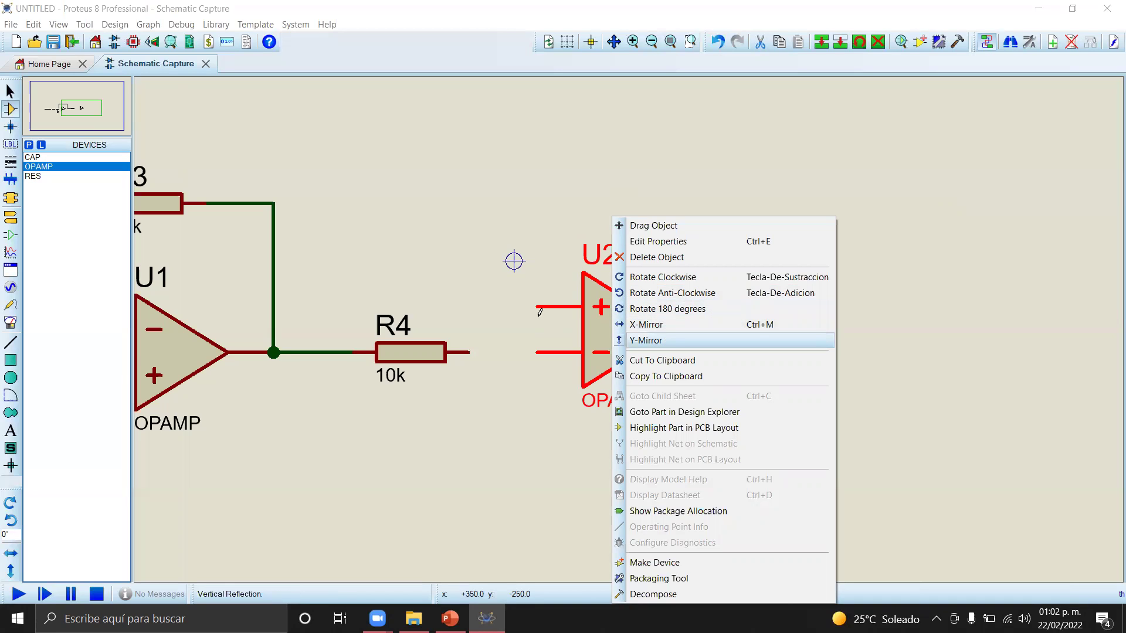
pyautogui.click(674, 341)
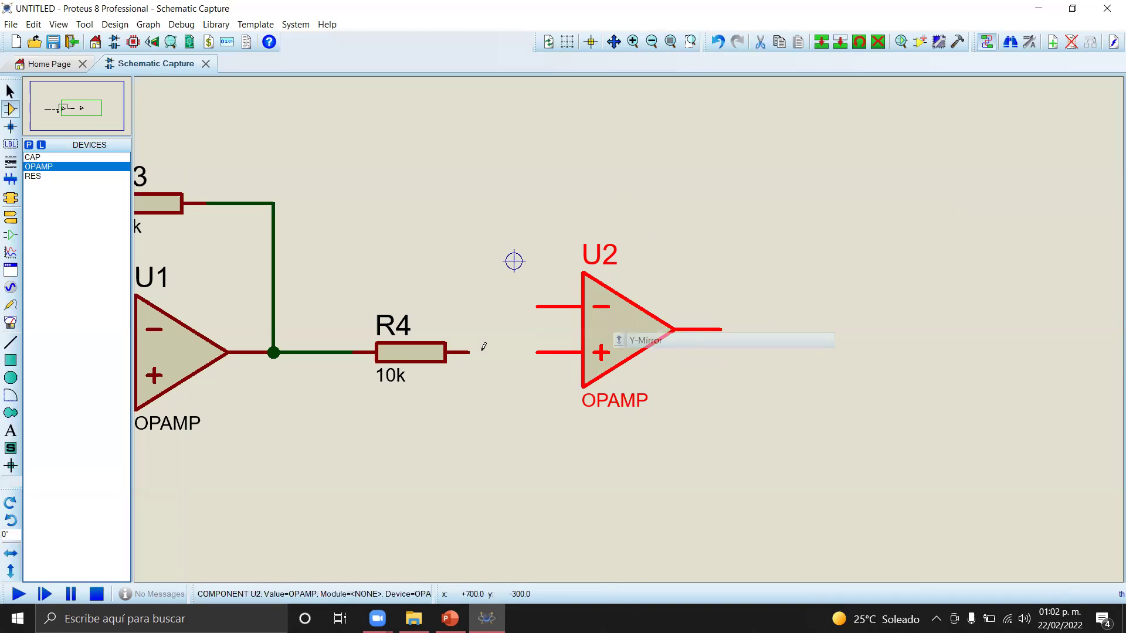
pyautogui.click(536, 351)
pyautogui.click(477, 284)
pyautogui.scroll(-2, 616, 289)
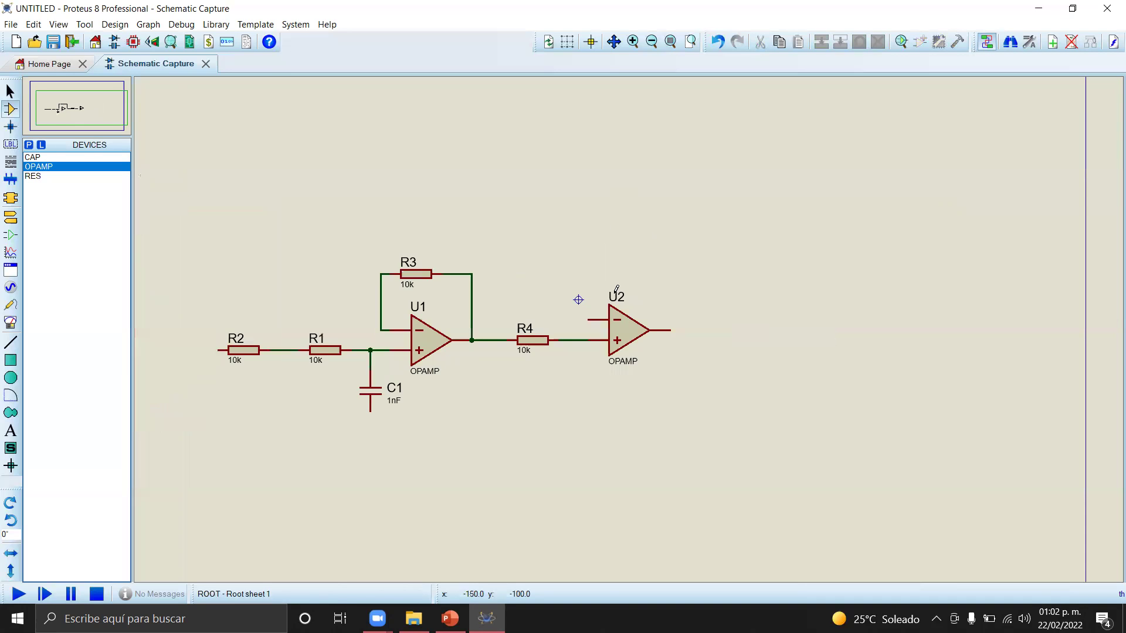
# Following the PowerPoint reference, place a horizontal RES resistor above U2 and wire it between U2's output and inverting input
pyautogui.hotkey('alt', 'Tab')
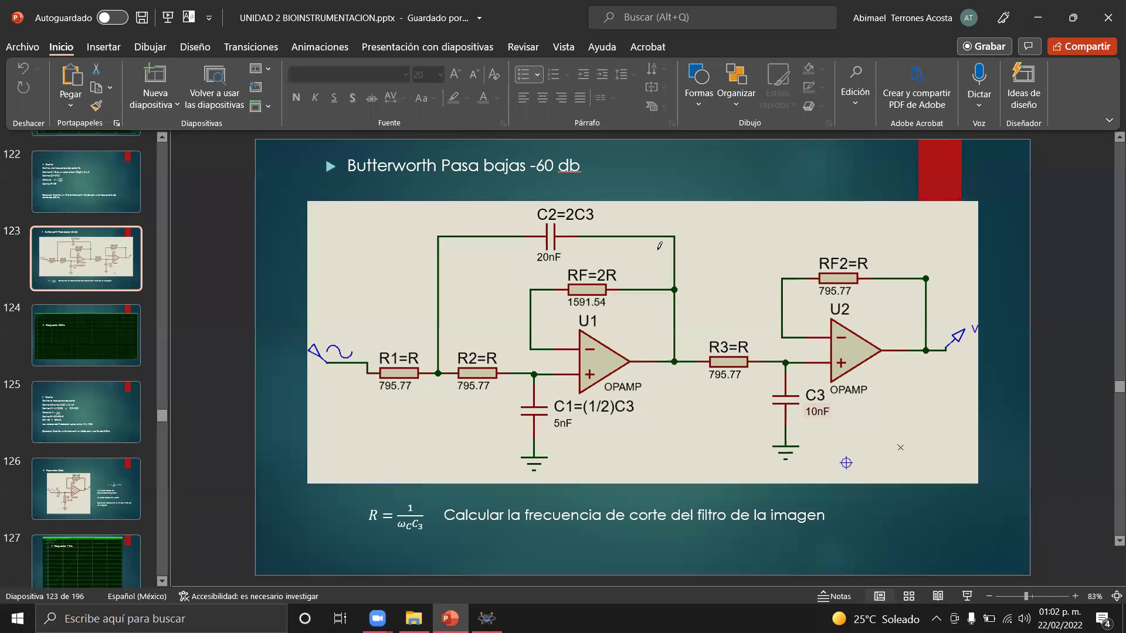
pyautogui.hotkey('alt', 'Tab')
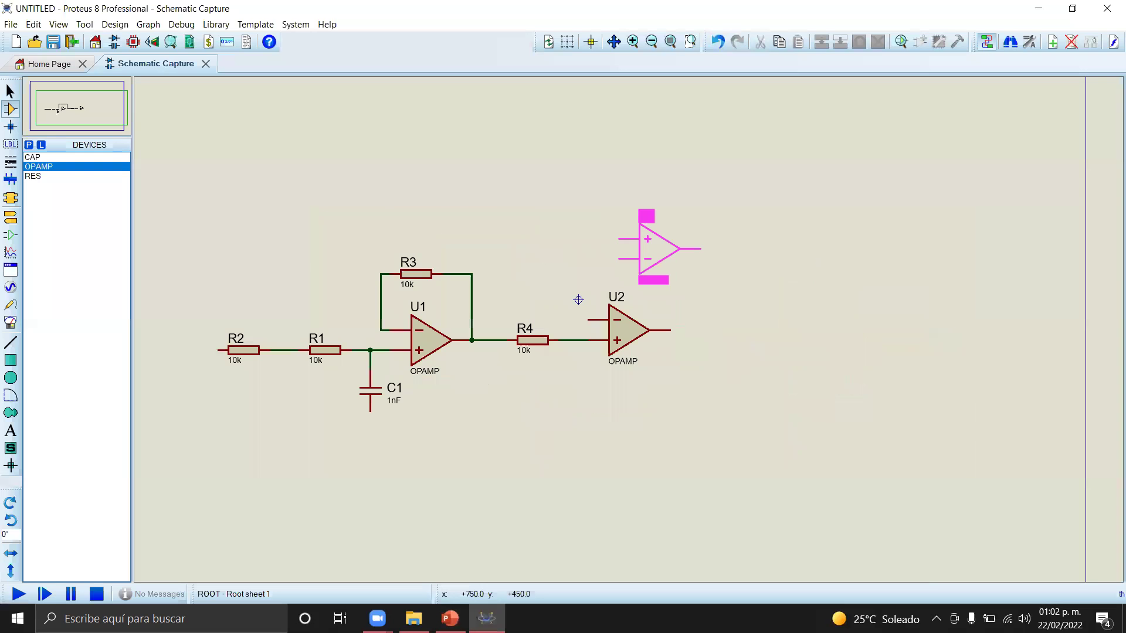
pyautogui.click(33, 176)
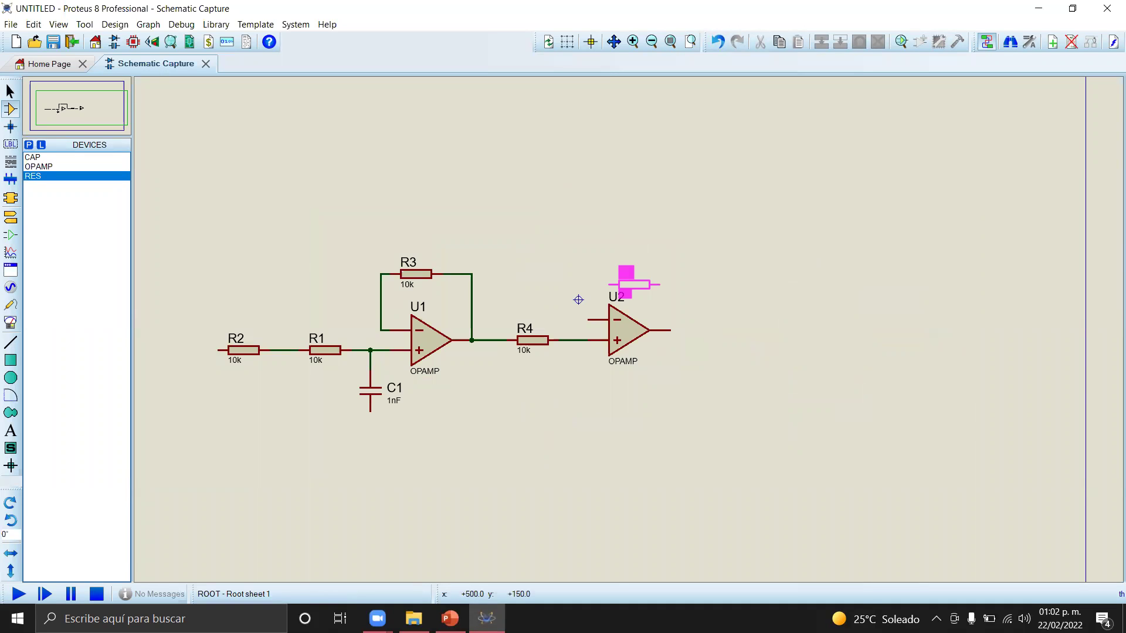
pyautogui.click(624, 269)
pyautogui.click(650, 267)
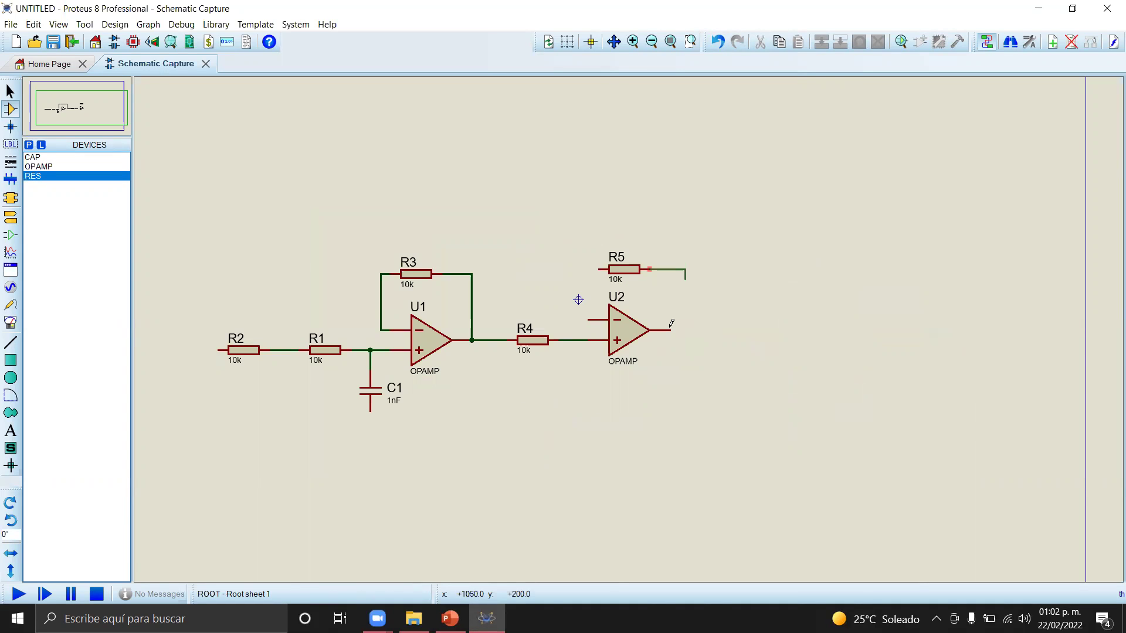
pyautogui.click(670, 330)
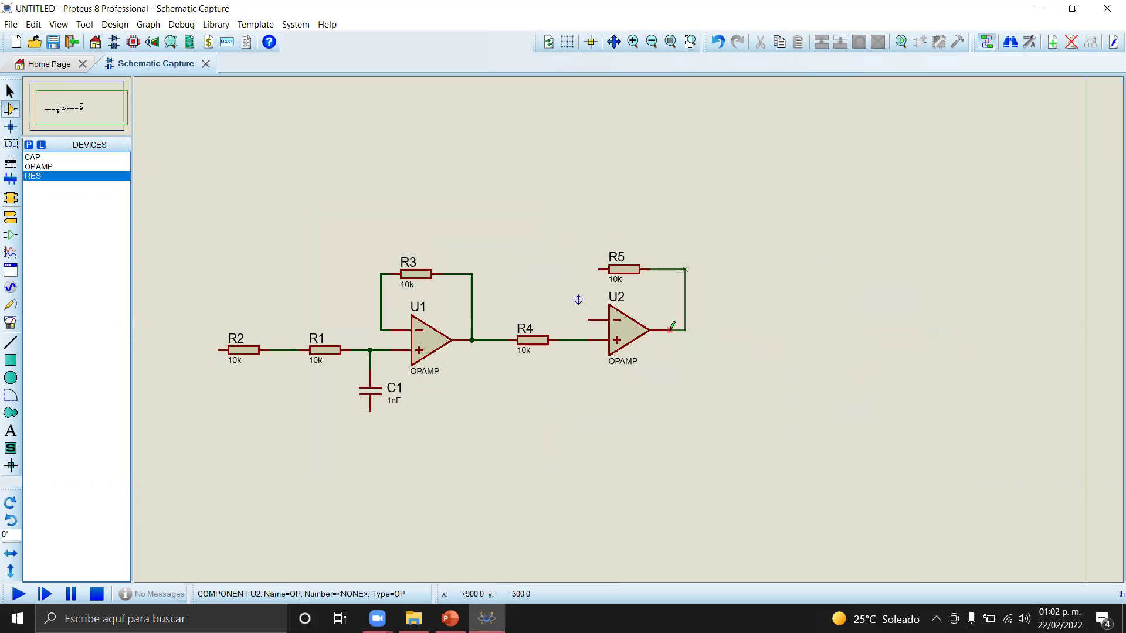
pyautogui.click(588, 319)
pyautogui.click(599, 269)
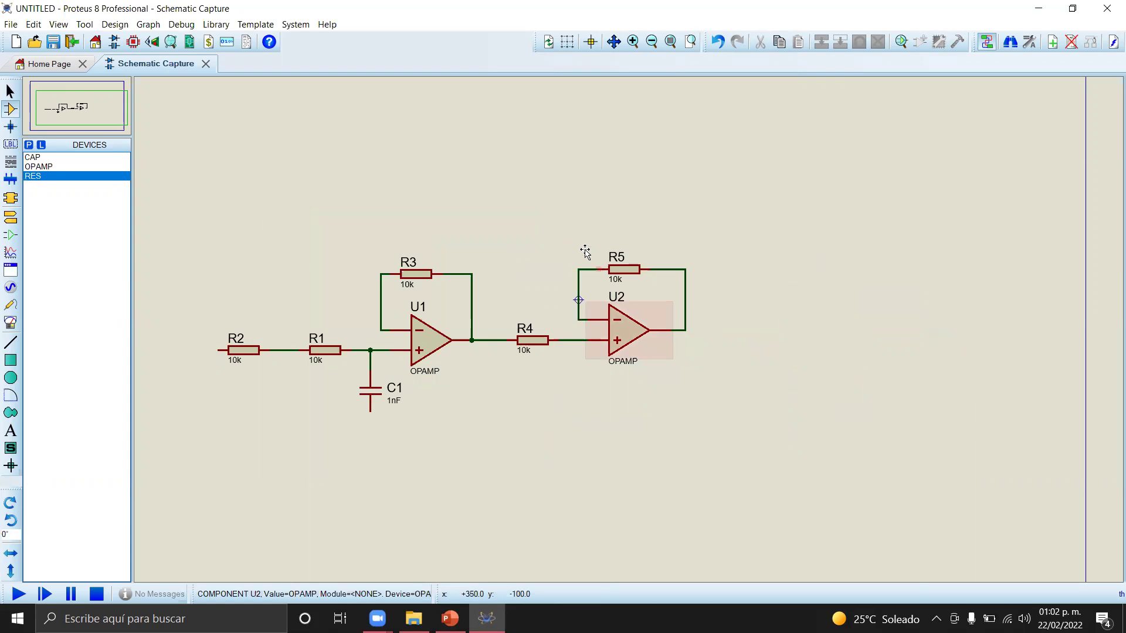
# Check the PowerPoint reference and place a CAP capacitor, rotated 90°, below the wire between R4 and U2
pyautogui.hotkey('alt', 'Tab')
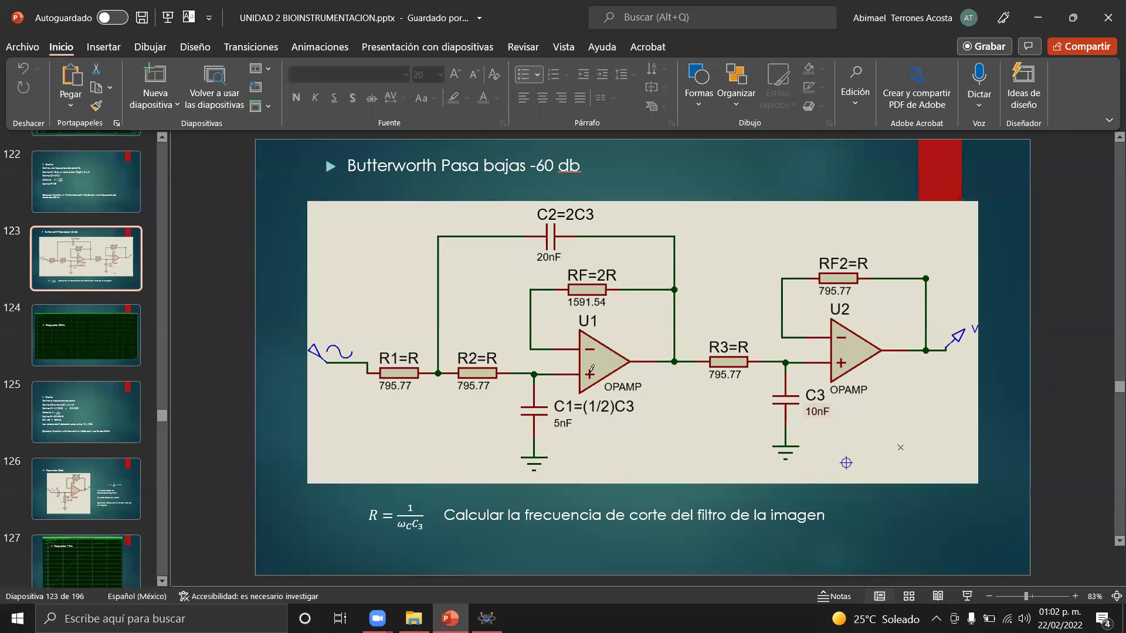
pyautogui.hotkey('alt', 'Tab')
pyautogui.hotkey('alt', 'Tab')
pyautogui.hotkey('alt', 'Tab')
pyautogui.click(47, 158)
pyautogui.click(582, 390)
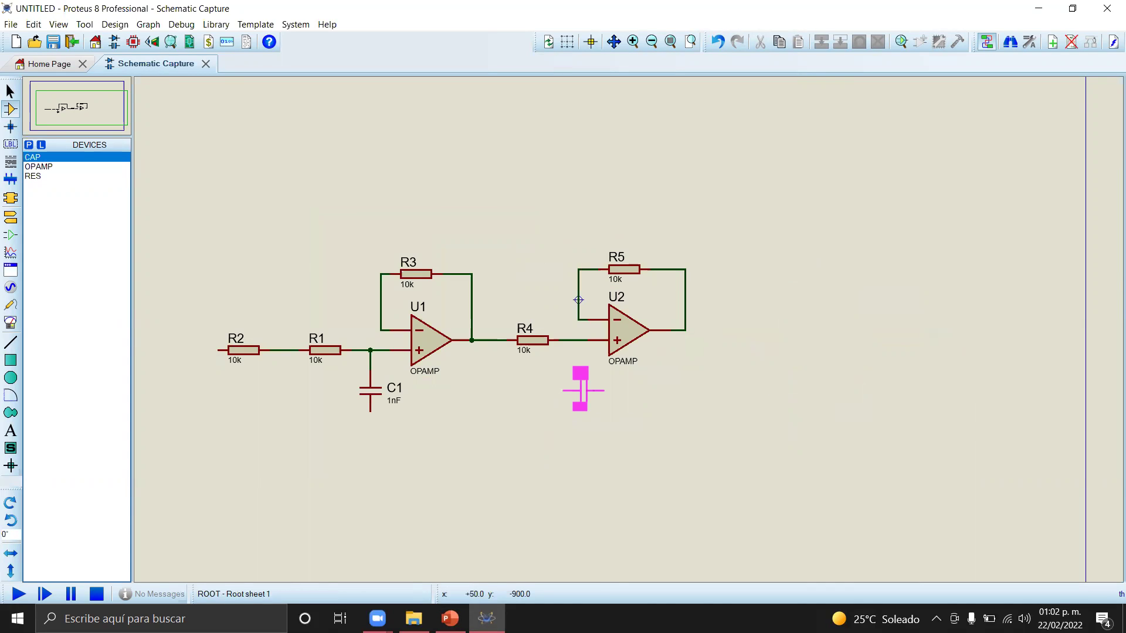
pyautogui.press('KP_Add')
pyautogui.click(579, 390)
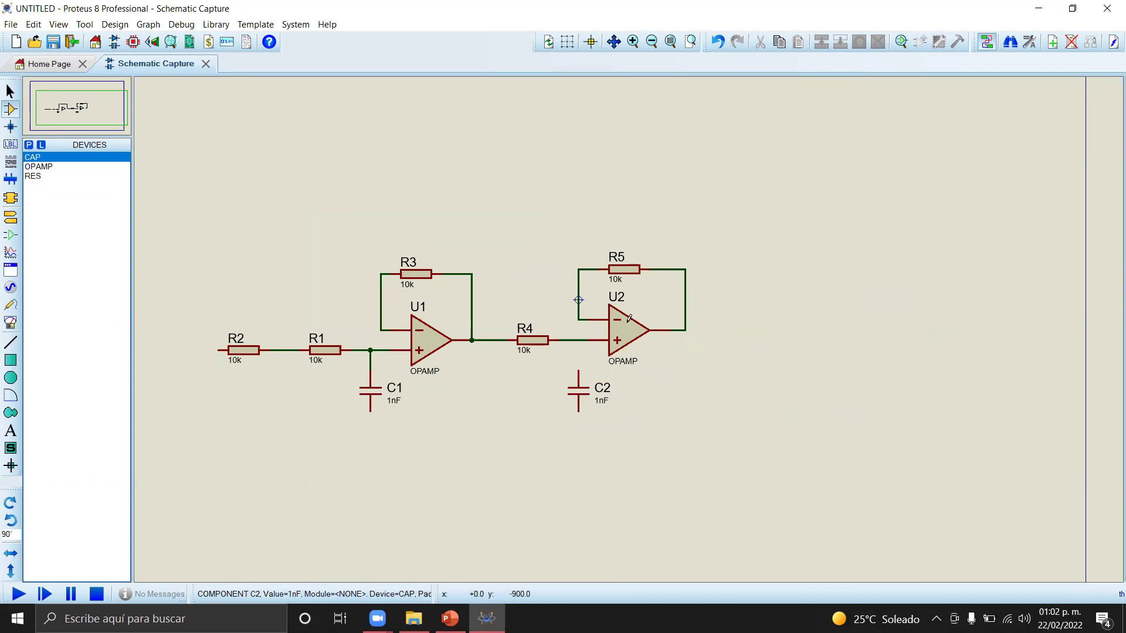
# Wire the upper end of C2 to the line between R4 and U2's non-inverting input
pyautogui.click(579, 370)
pyautogui.scroll(1, 579, 370)
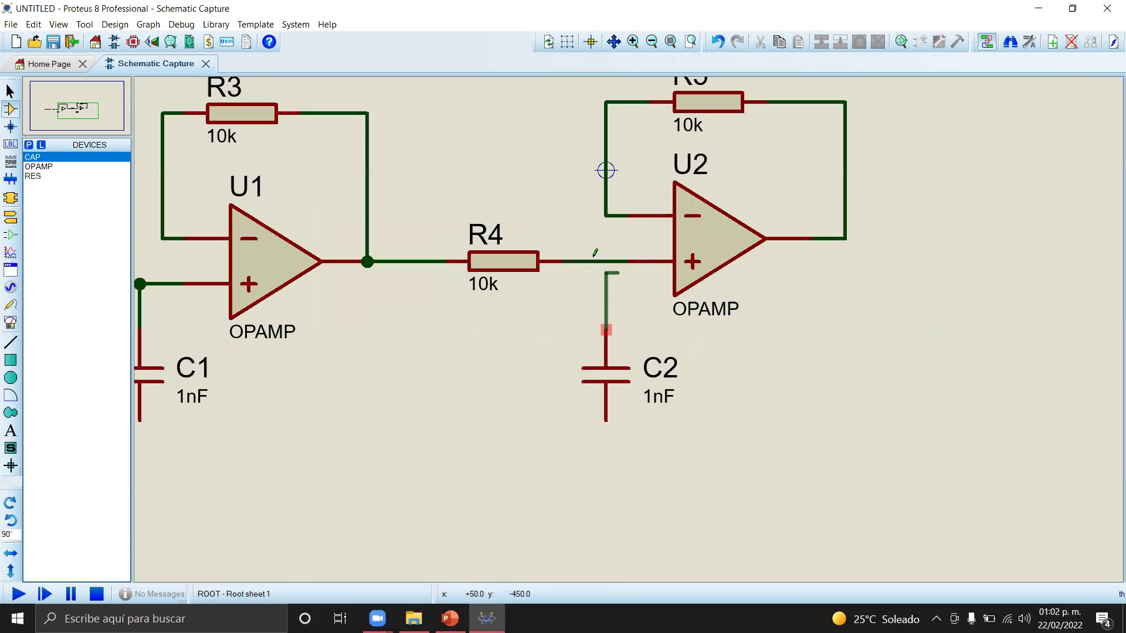
pyautogui.click(606, 261)
# Place a horizontal CAP capacitor above R3 and wire it between U1's output feedback line and the R2–R1 node
pyautogui.scroll(-1, 610, 290)
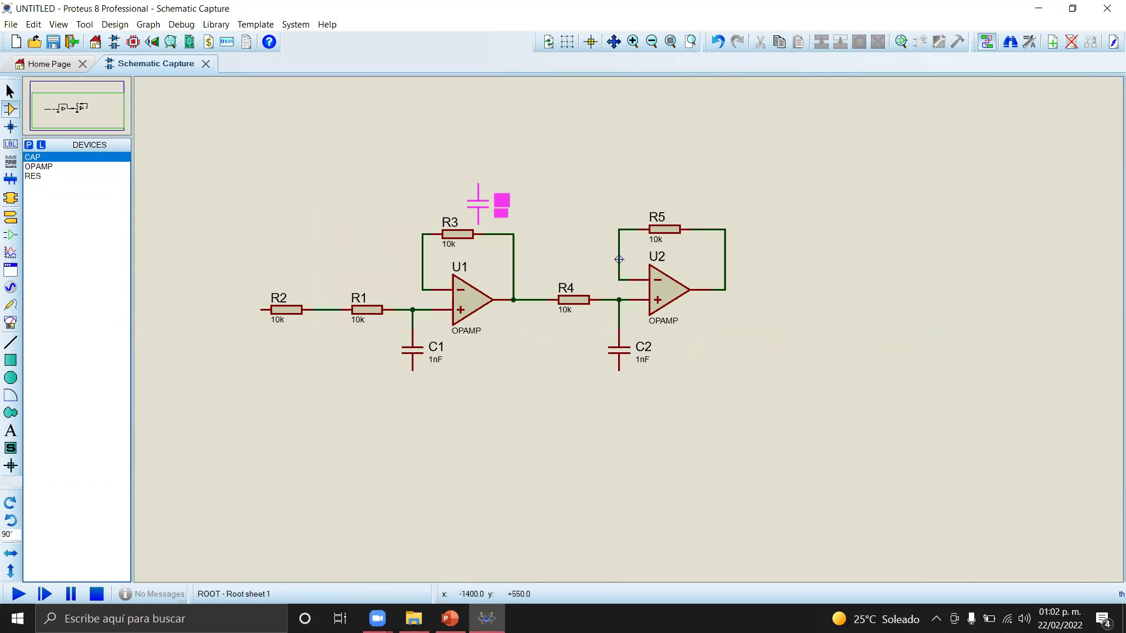
pyautogui.press('KP_Add')
pyautogui.click(475, 185)
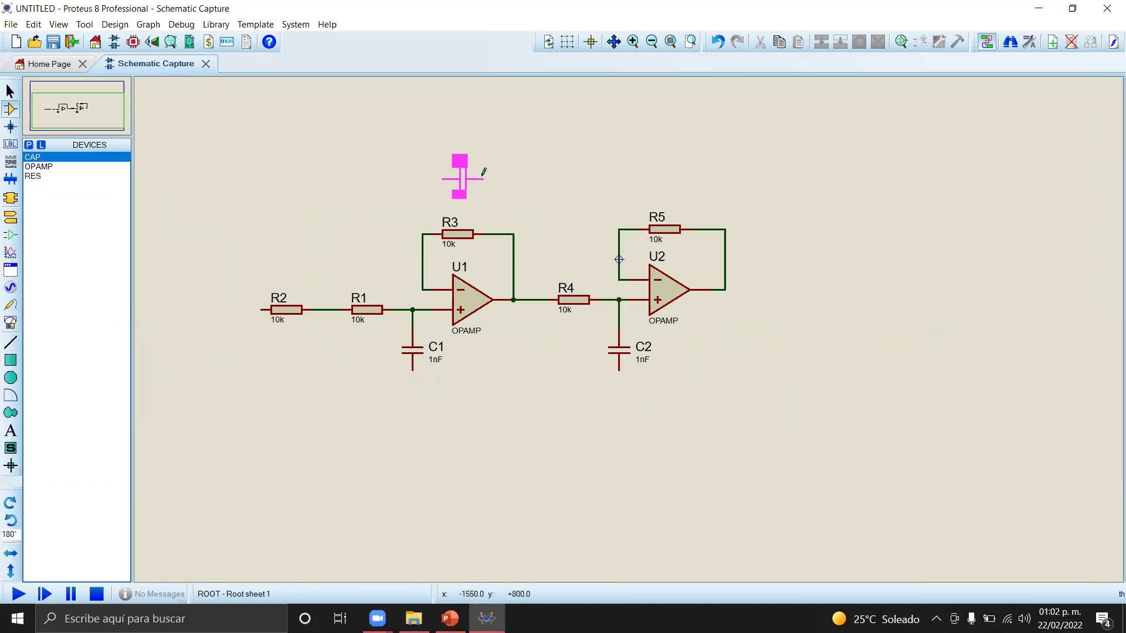
pyautogui.click(513, 234)
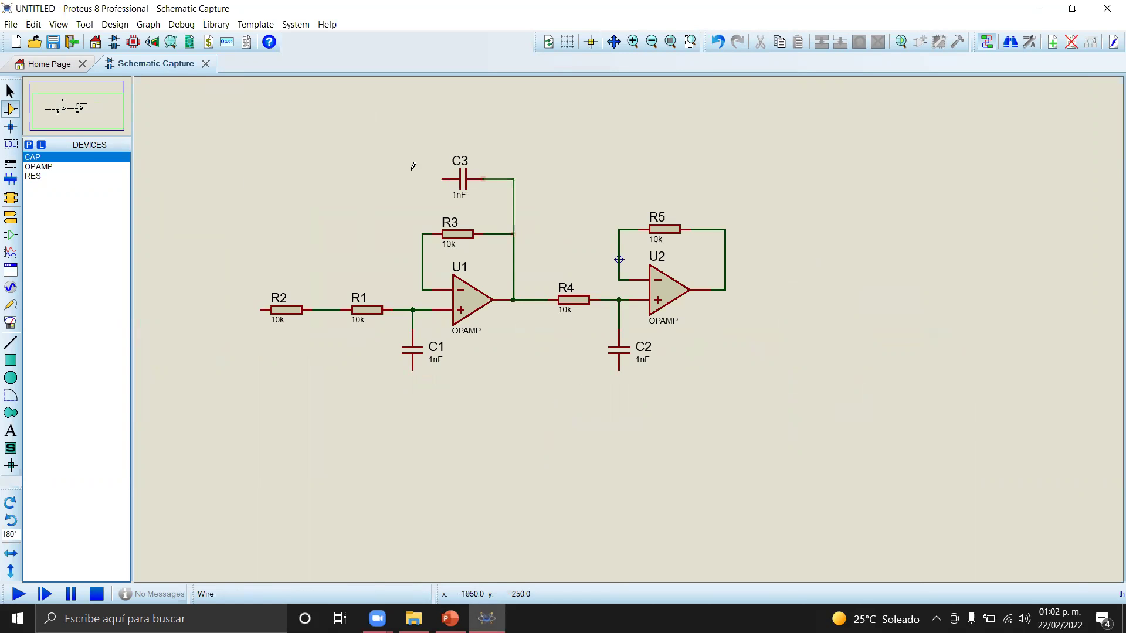
pyautogui.click(443, 177)
pyautogui.click(321, 309)
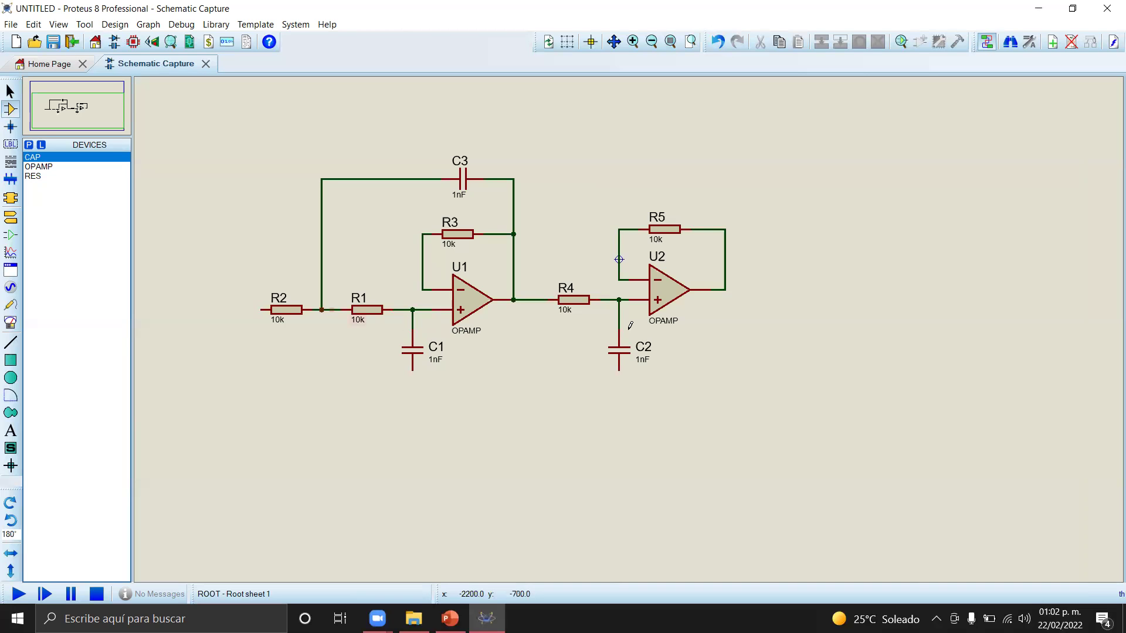
# Check the PowerPoint reference and place GROUND terminals on the lower ends of C1 and C2 in Proteus
pyautogui.scroll(1, 631, 325)
pyautogui.scroll(-1, 752, 368)
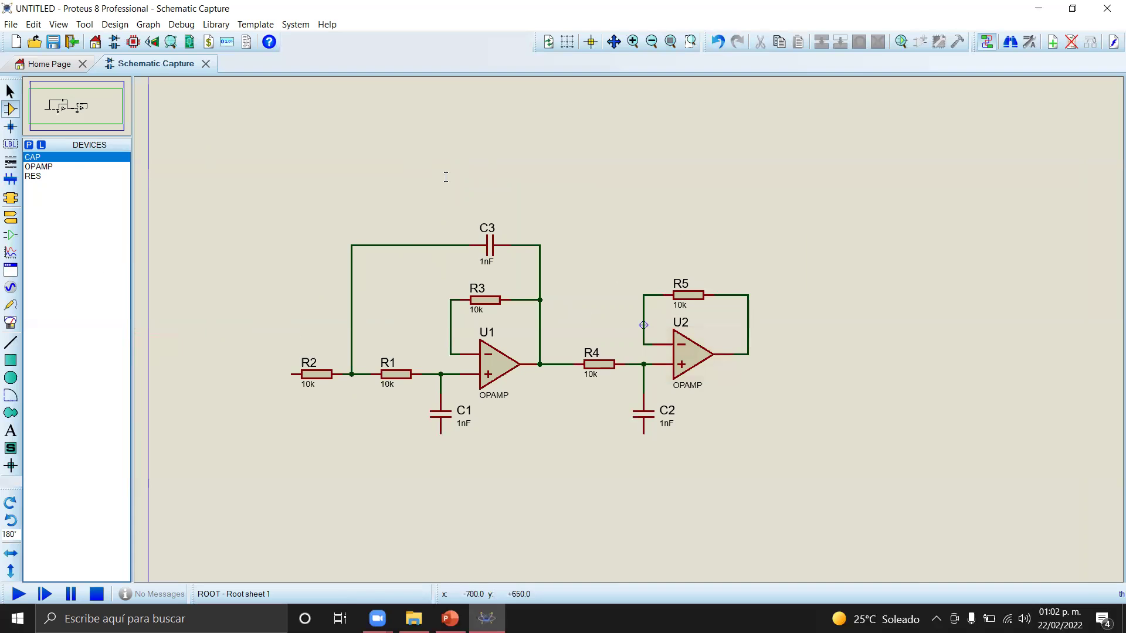
pyautogui.hotkey('alt', 'Tab')
pyautogui.hotkey('alt', 'Tab')
pyautogui.hotkey('alt', 'Tab')
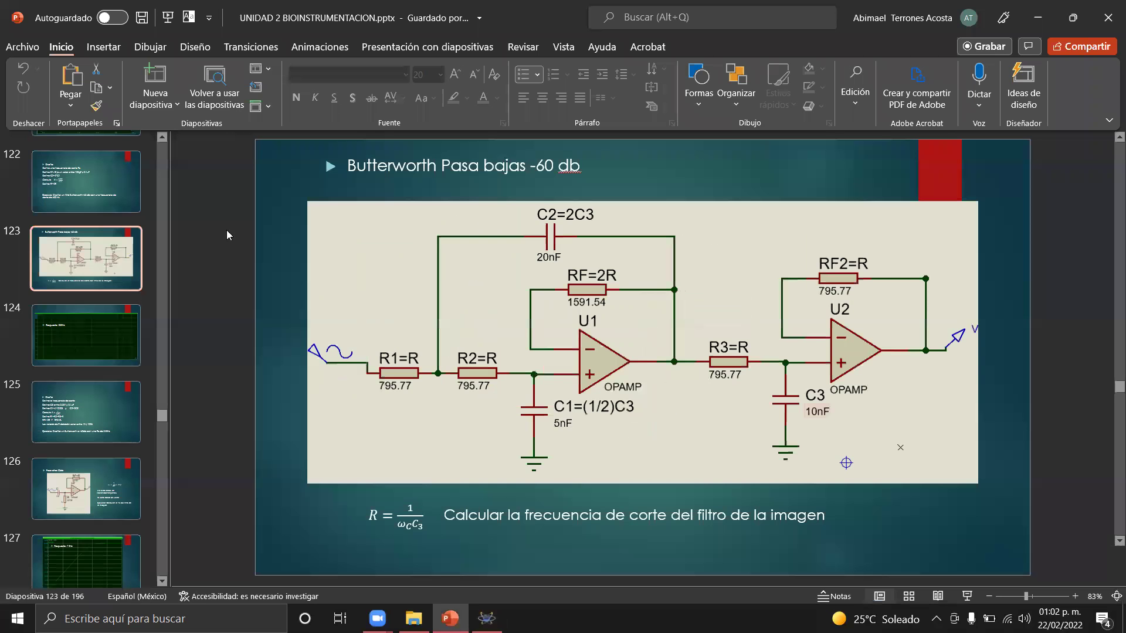
pyautogui.hotkey('alt', 'Tab')
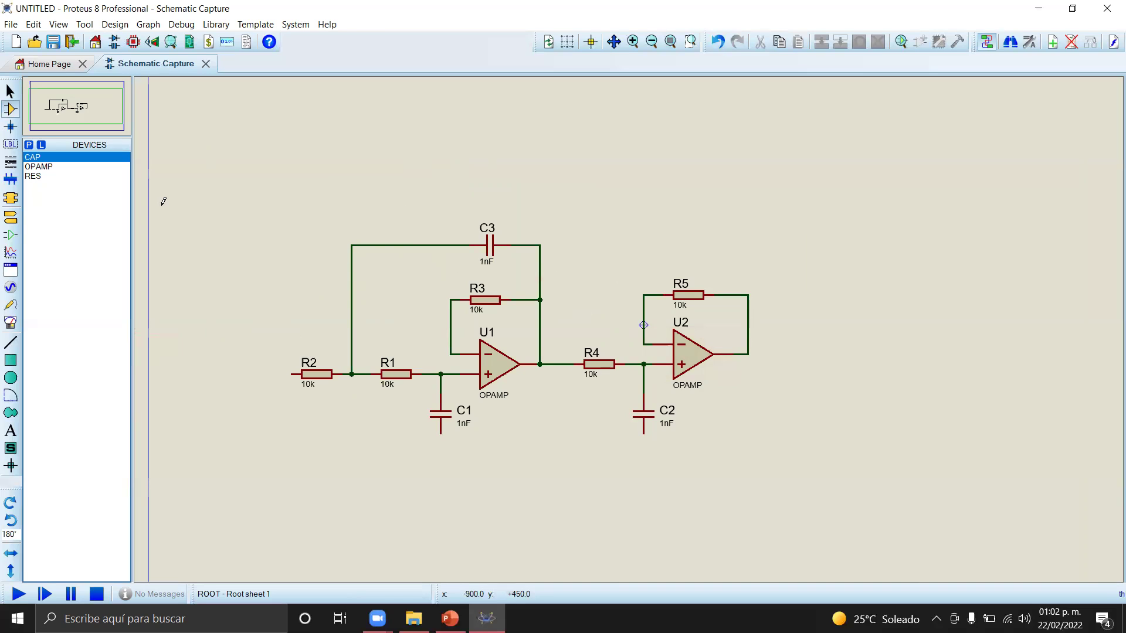
pyautogui.click(11, 218)
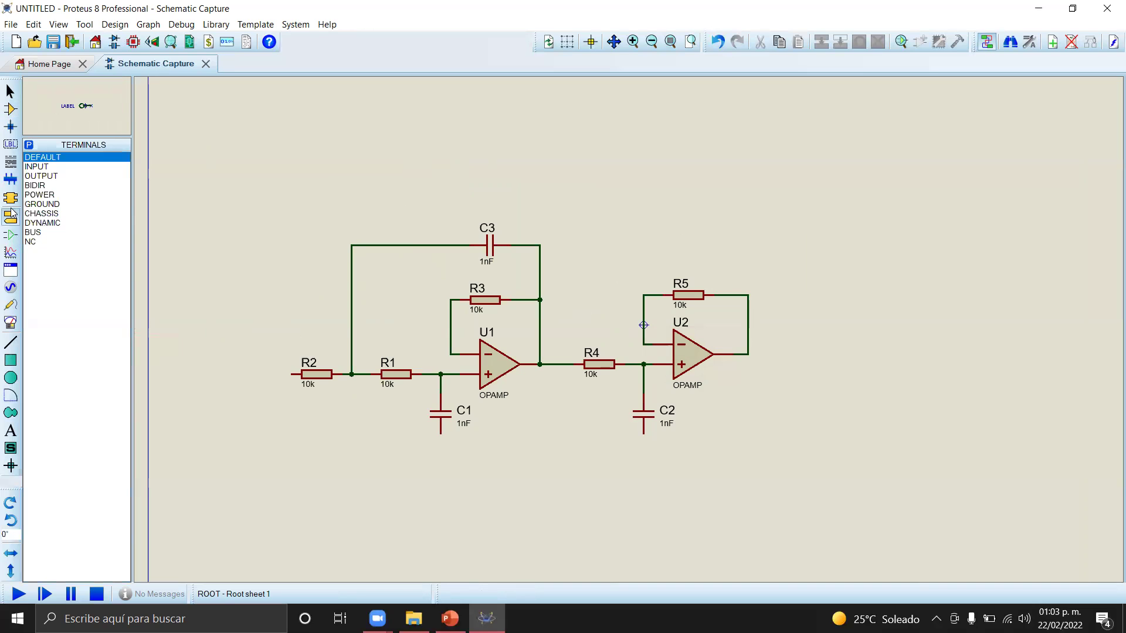
pyautogui.click(53, 204)
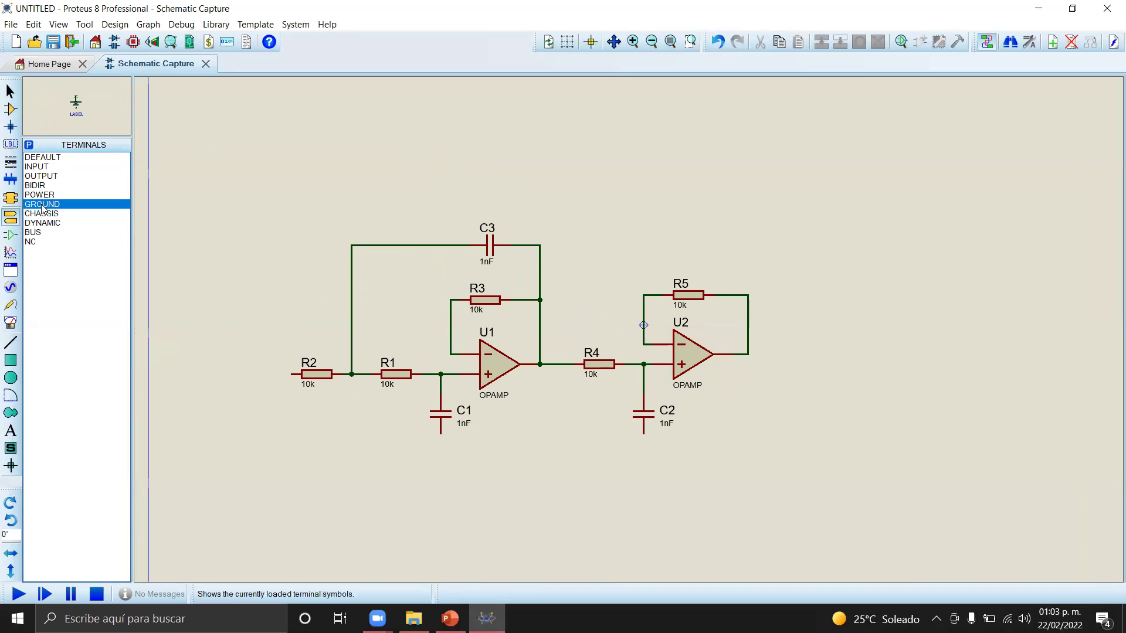
pyautogui.click(440, 449)
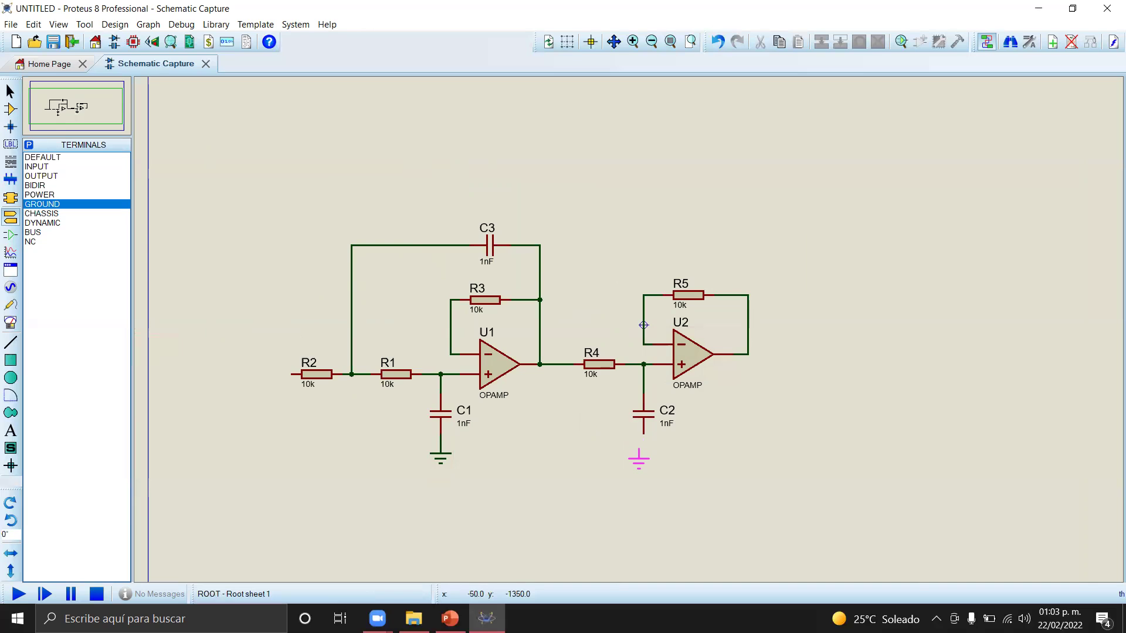
pyautogui.click(643, 451)
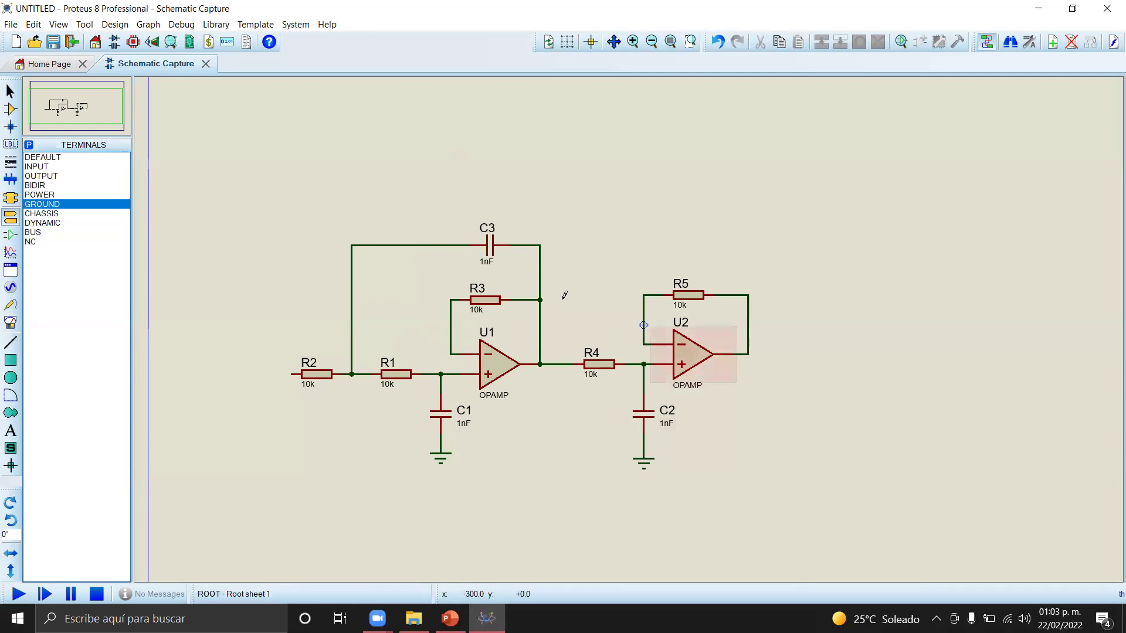
# Check the component values on the PowerPoint slide and set R2's resistance to 795.77 in Proteus
pyautogui.click(449, 618)
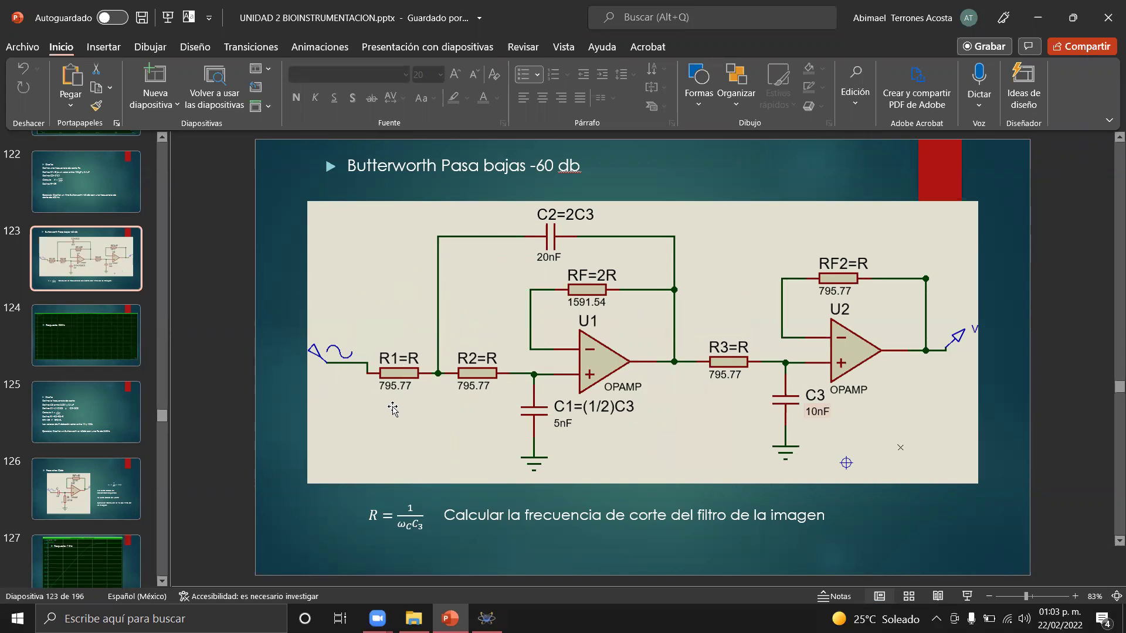
pyautogui.hotkey('alt', 'Tab')
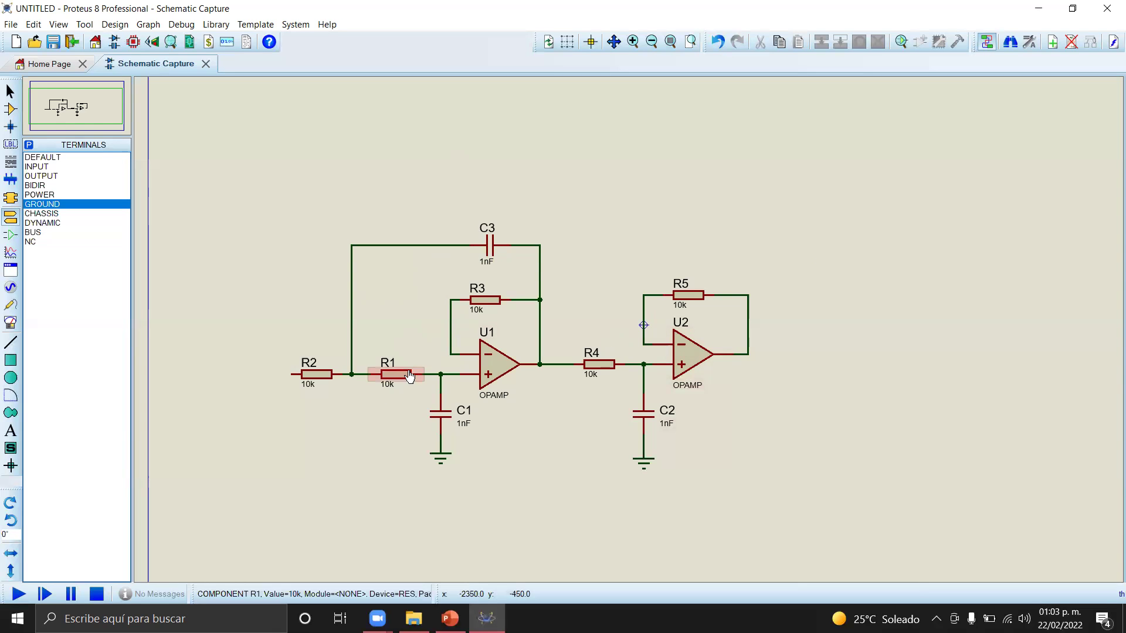
pyautogui.hotkey('alt', 'Tab')
pyautogui.hotkey('alt', 'Tab')
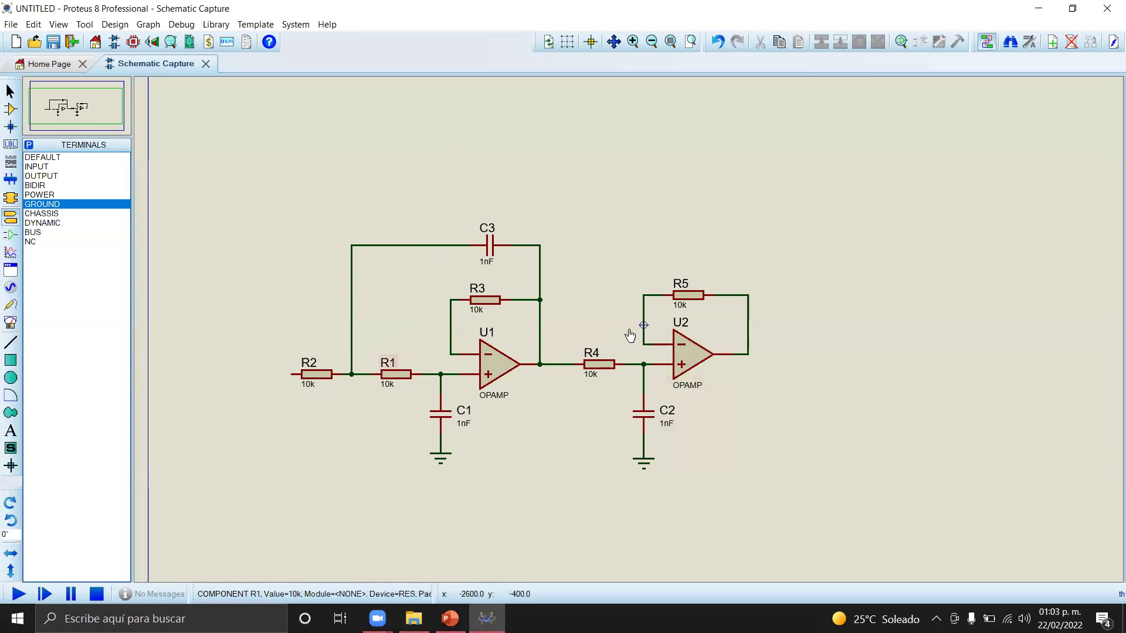
pyautogui.scroll(2, 531, 338)
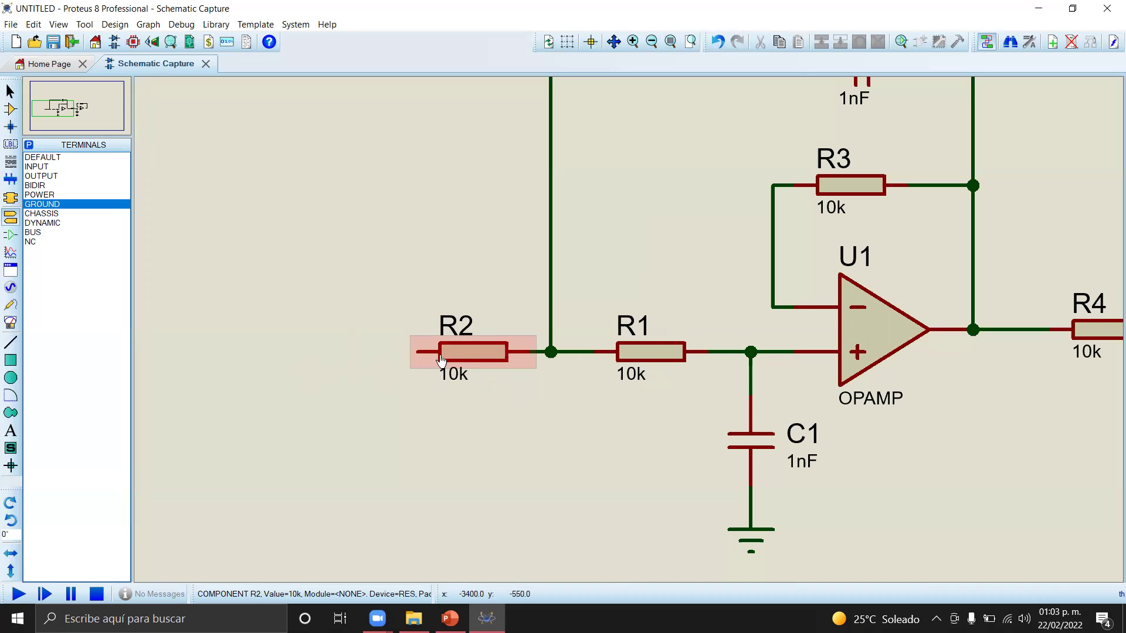
pyautogui.click(483, 353)
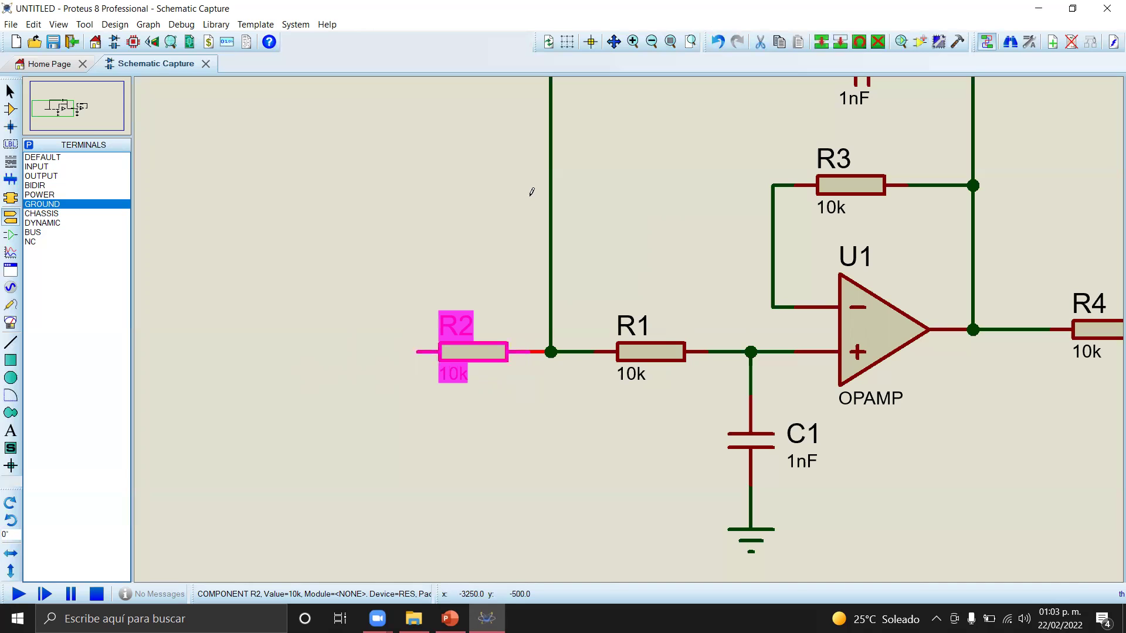
pyautogui.hotkey('ctrl', 'e')
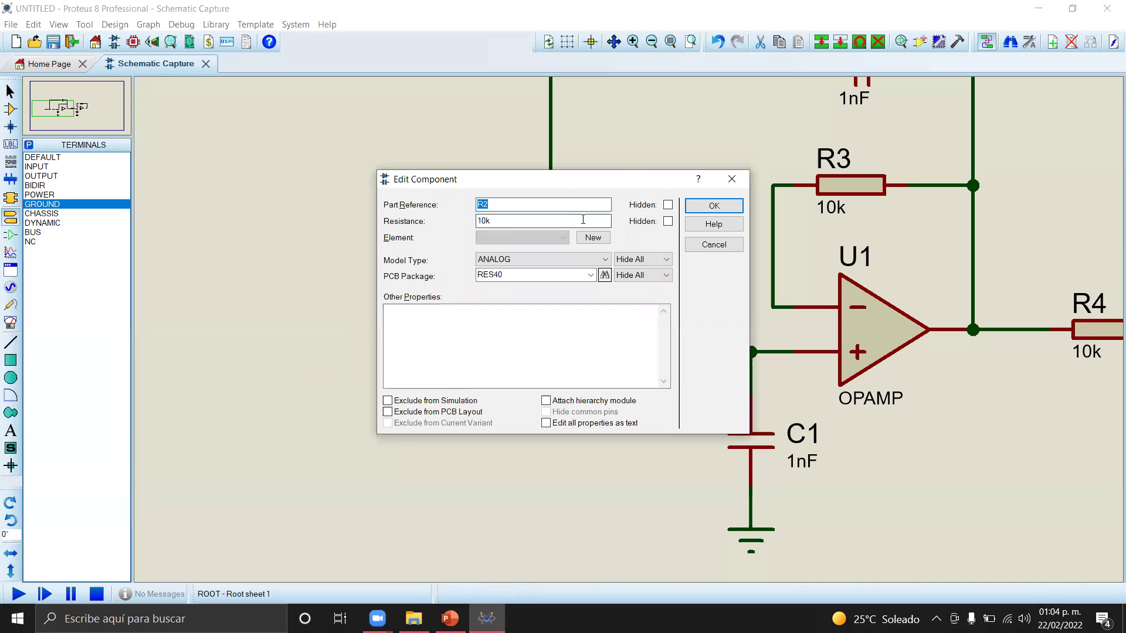
pyautogui.press('Tab')
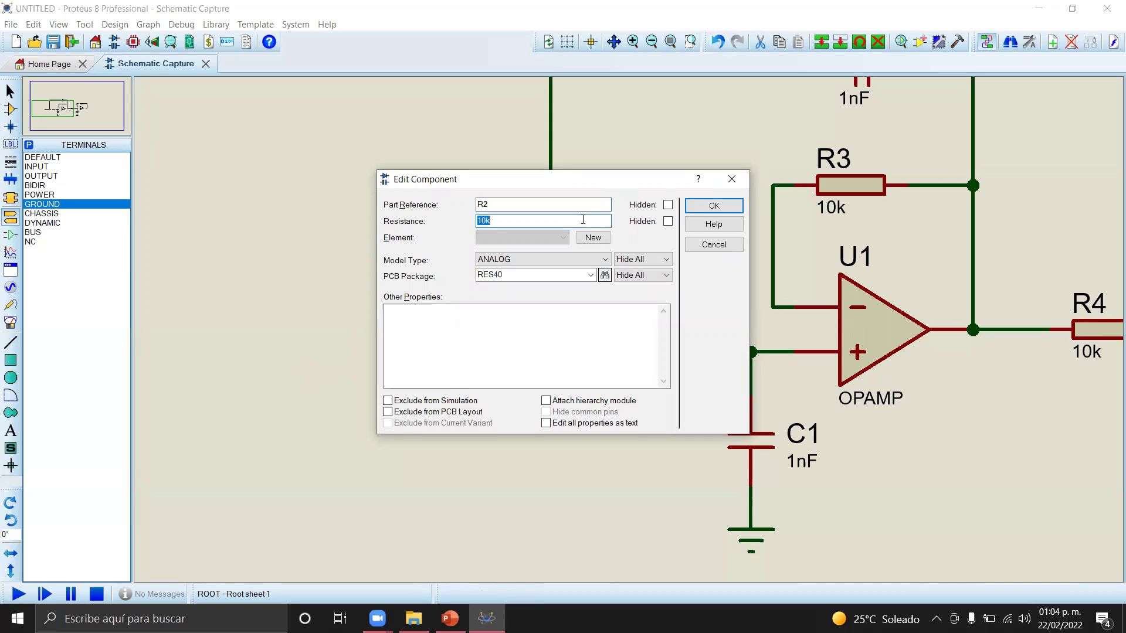
pyautogui.write('795.77')
pyautogui.press('Return')
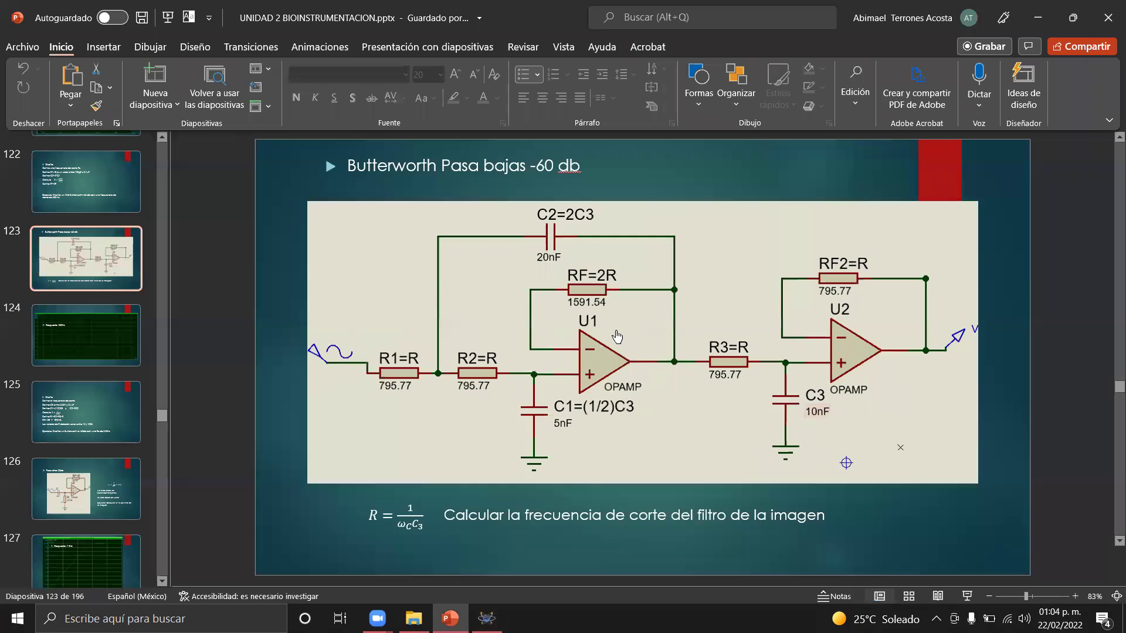
# Compare with the PowerPoint reference, set R1's resistance to 795.77 and copy that value
pyautogui.hotkey('alt', 'Tab')
pyautogui.hotkey('alt', 'Tab')
pyautogui.doubleClick(641, 319)
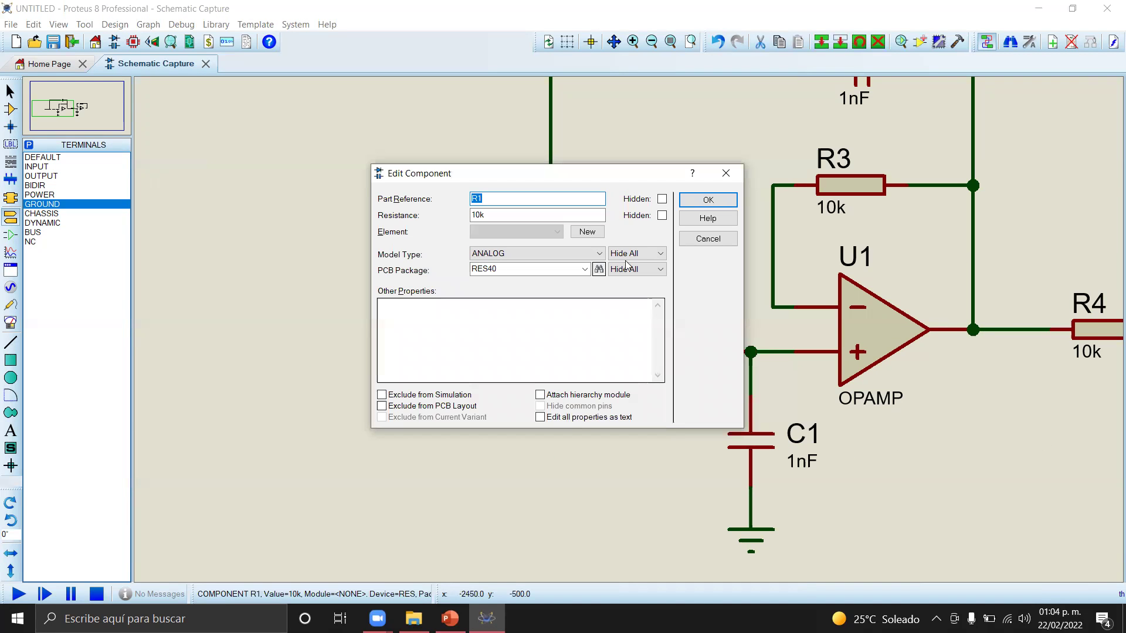
pyautogui.press('Tab')
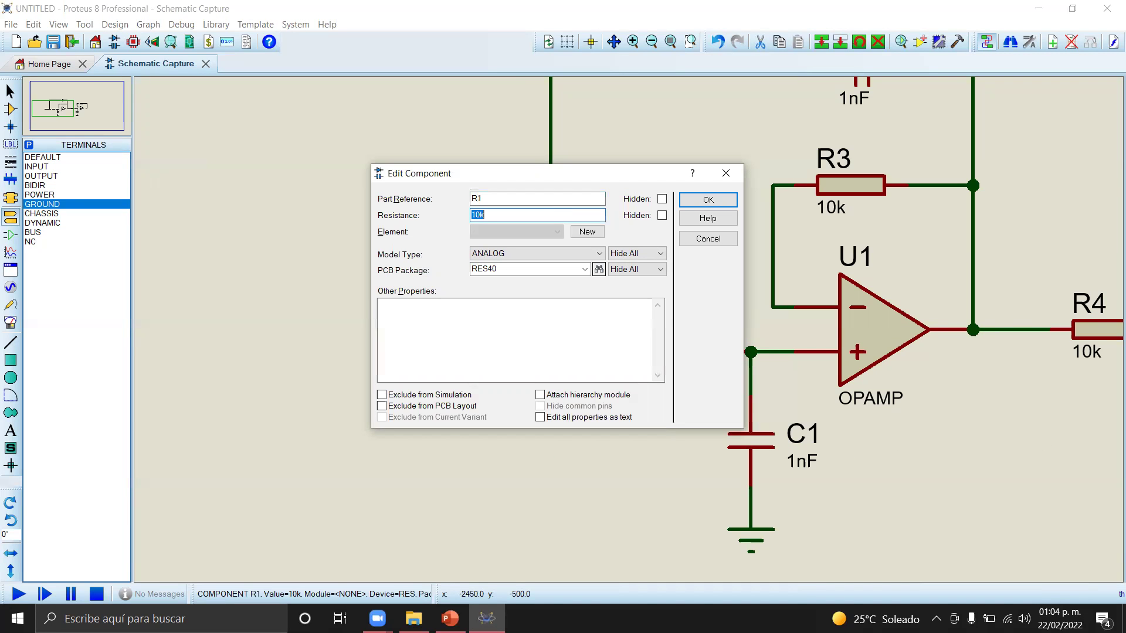
pyautogui.write('795.77')
pyautogui.hotkey('shift', 'Left')
pyautogui.hotkey('shift', 'Home')
pyautogui.hotkey('ctrl', 'c')
pyautogui.press('Return')
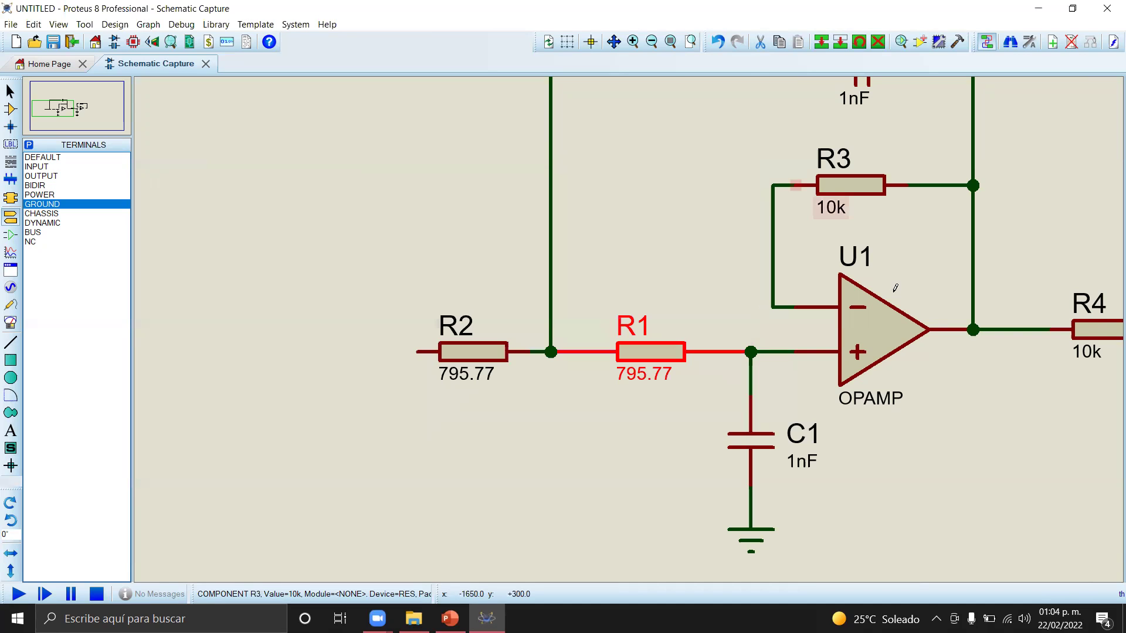
# Set R4's resistance to the copied value 795.77
pyautogui.scroll(-1, 930, 346)
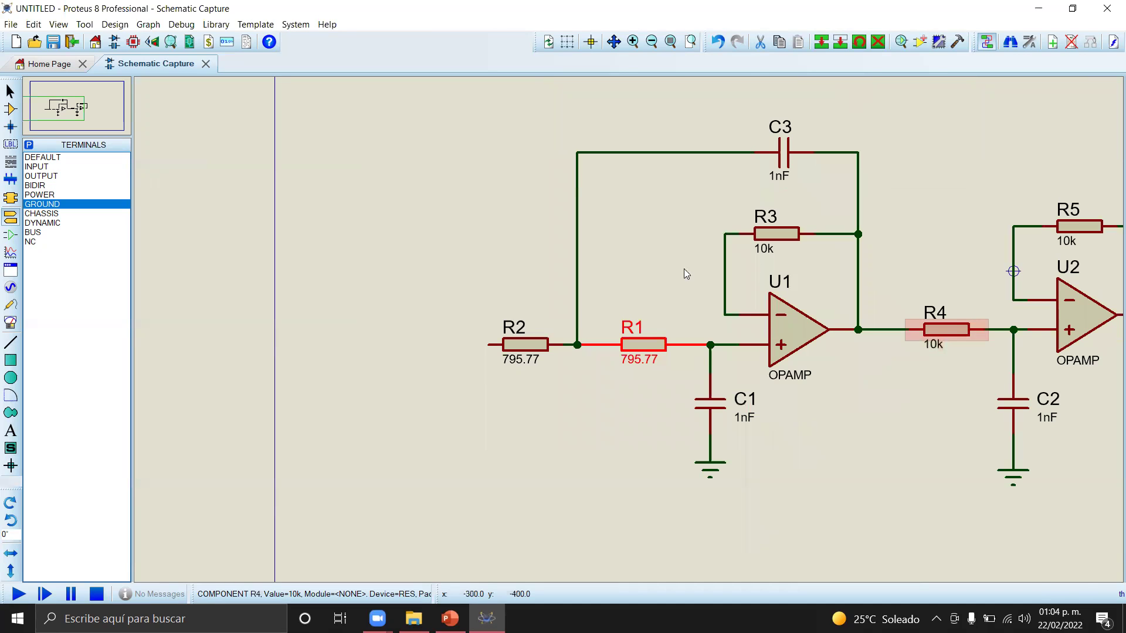
pyautogui.hotkey('ctrl', 'e')
pyautogui.doubleClick(570, 214)
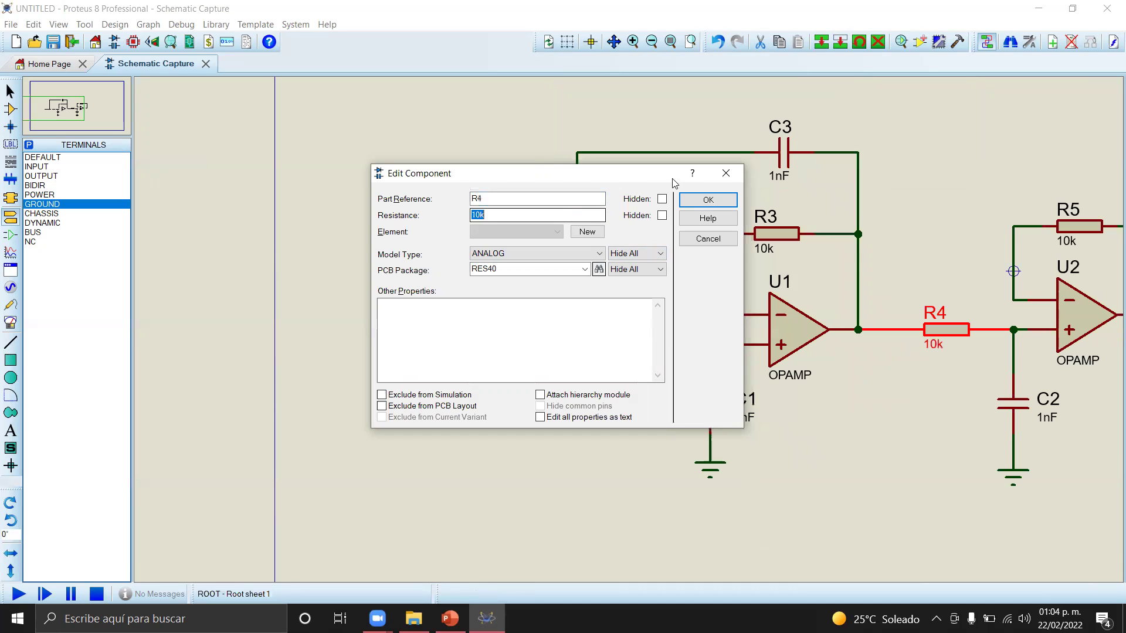
pyautogui.hotkey('ctrl', 'v')
pyautogui.press('Return')
pyautogui.scroll(-2, 630, 325)
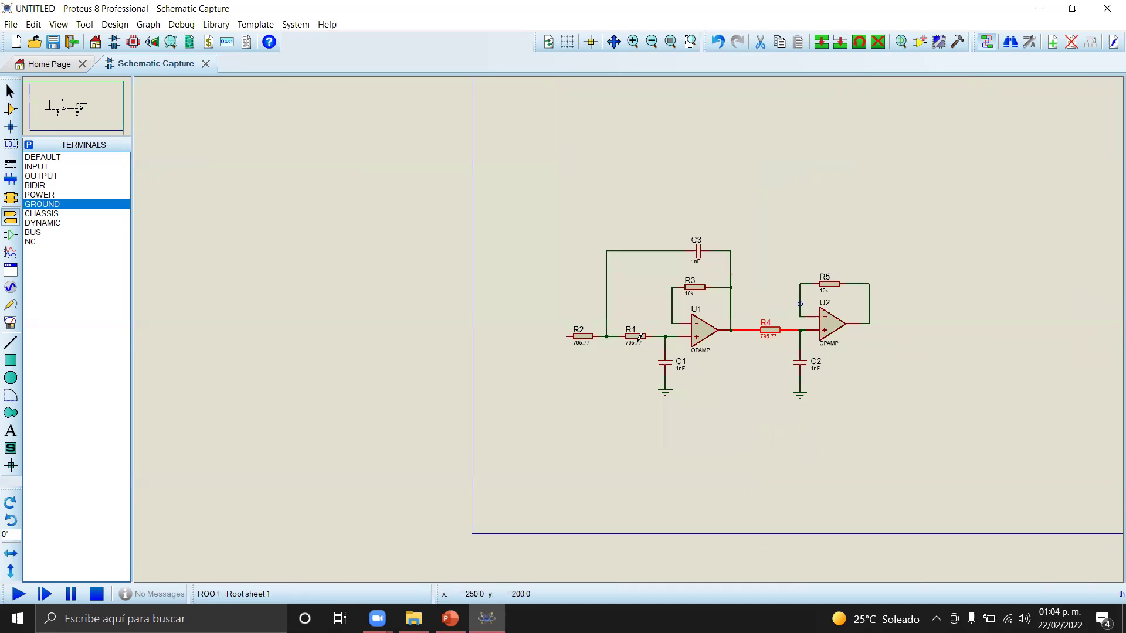
# Check the second stage on the PowerPoint slide and set feedback resistor R5 to the copied value 795.77
pyautogui.hotkey('alt', 'Tab')
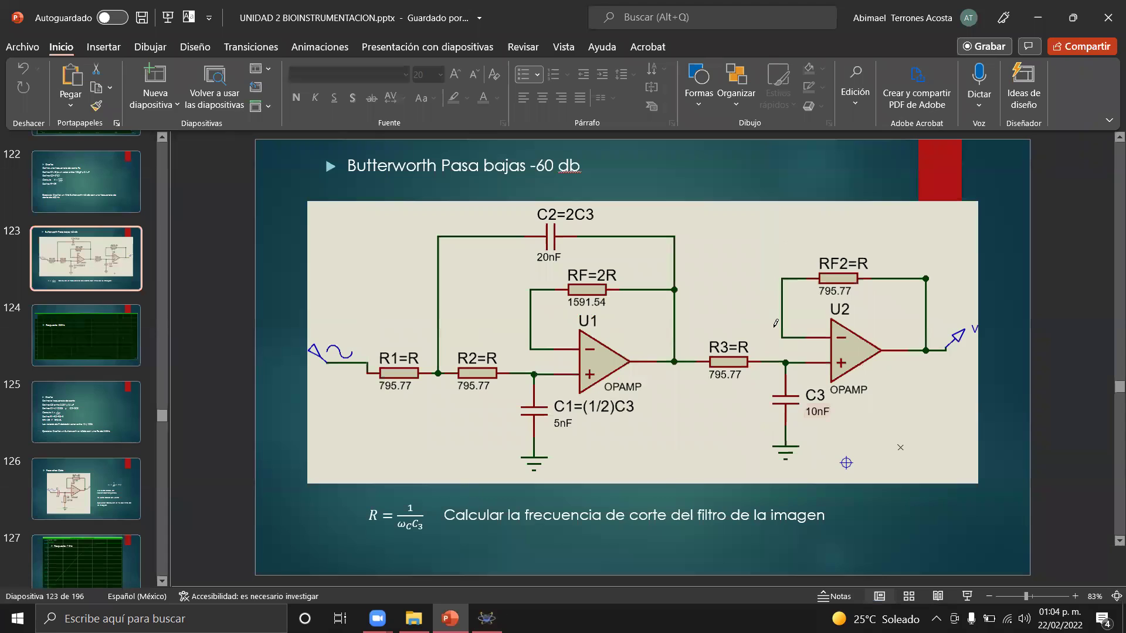
pyautogui.hotkey('alt', 'Tab')
pyautogui.doubleClick(742, 316)
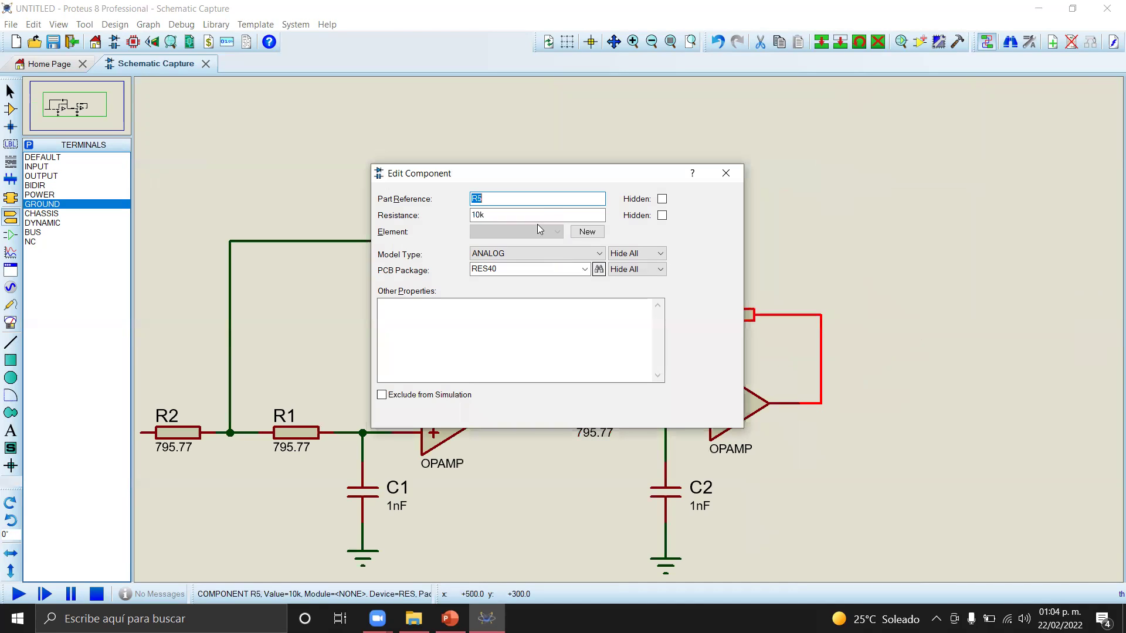
pyautogui.doubleClick(544, 217)
pyautogui.hotkey('ctrl', 'v')
pyautogui.click(708, 200)
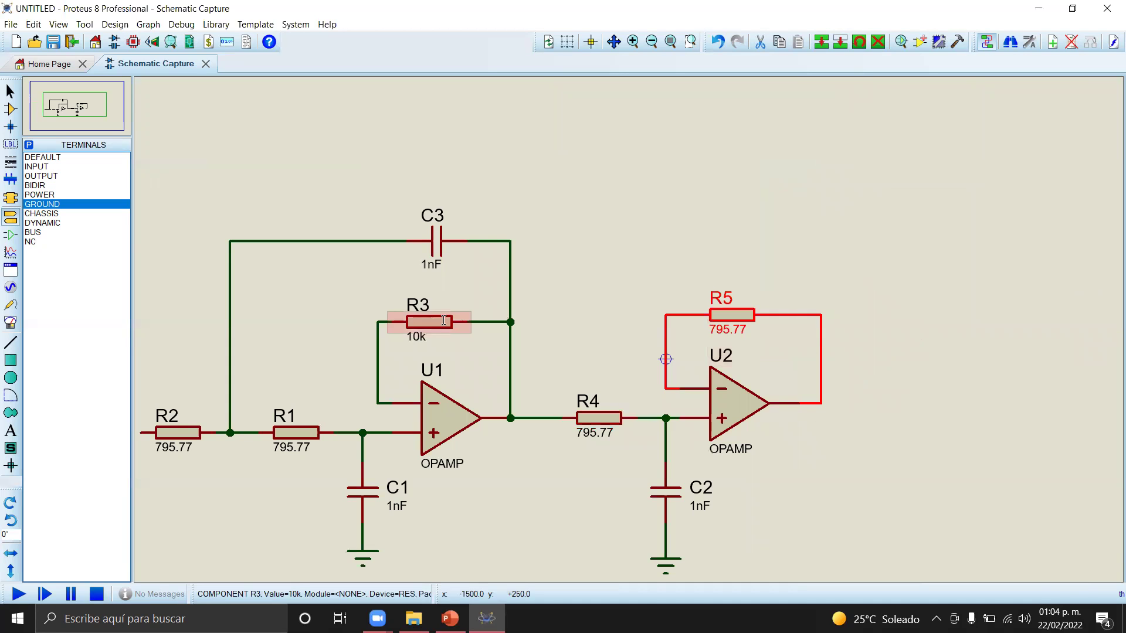
# Look up the first stage's feedback resistor in the PowerPoint reference and set R3's resistance to 1591.54
pyautogui.doubleClick(443, 320)
pyautogui.hotkey('alt', 'Tab')
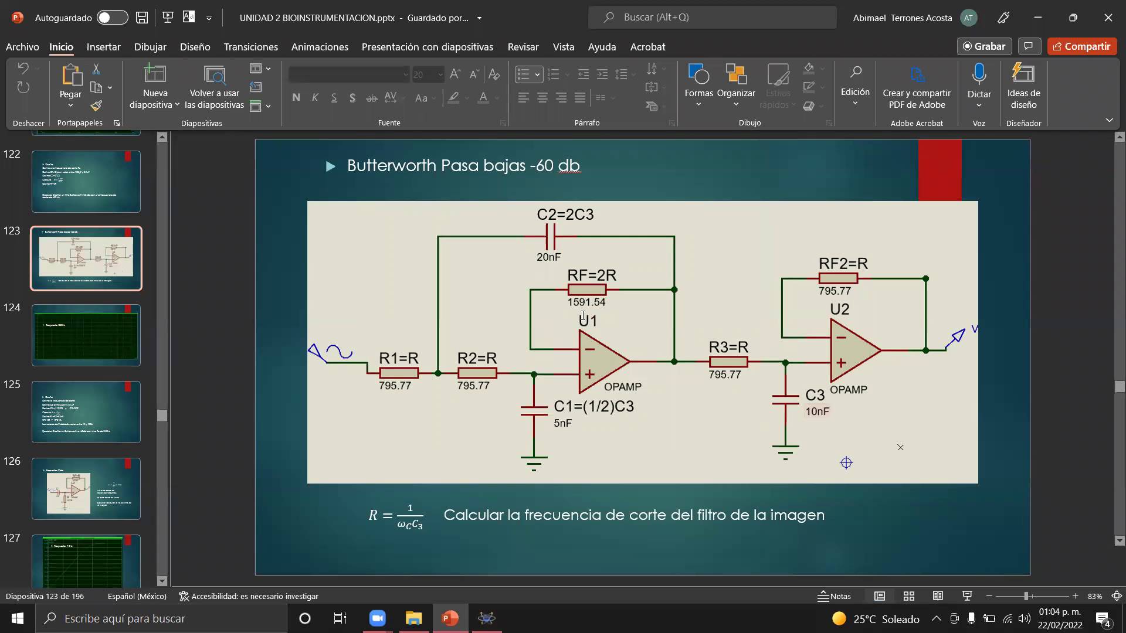
pyautogui.hotkey('alt', 'Tab')
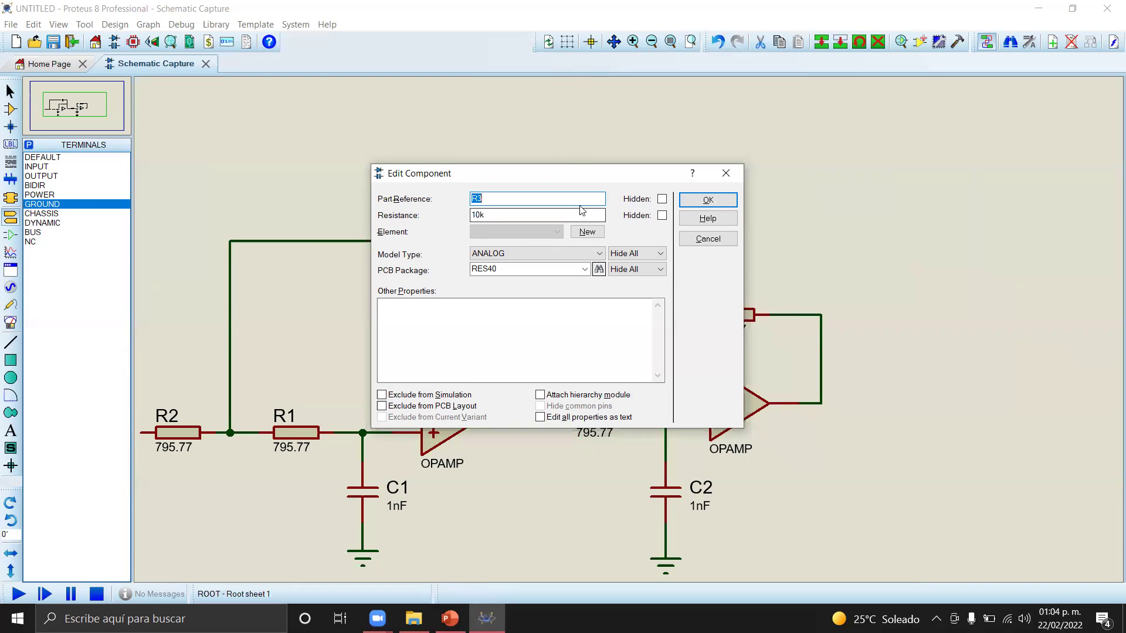
pyautogui.press('Tab')
pyautogui.write('15')
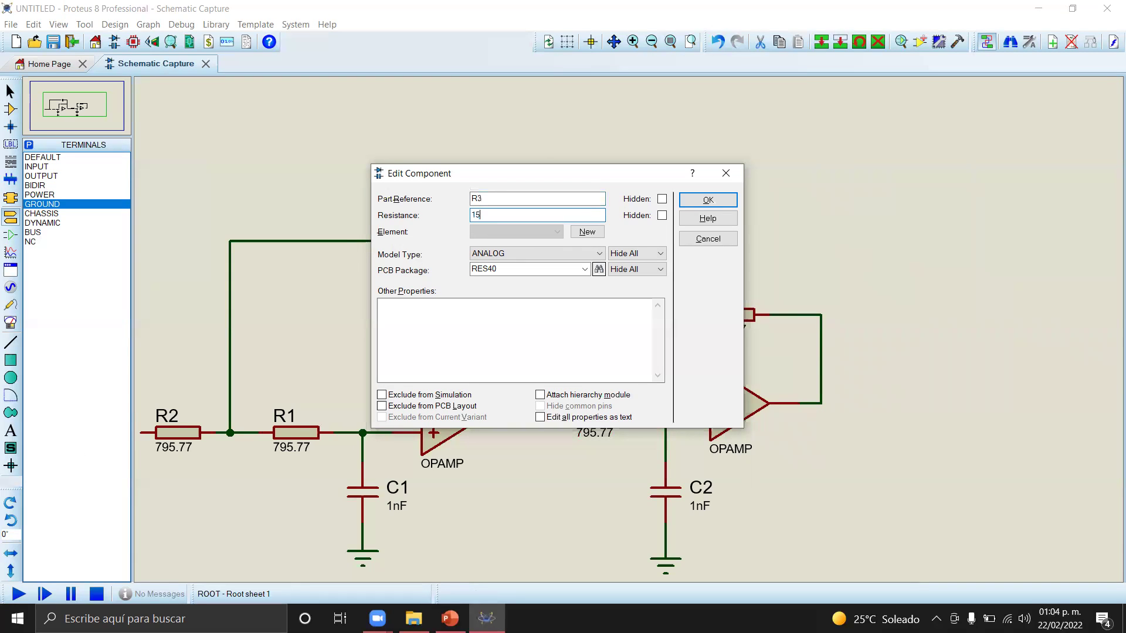
pyautogui.write('91.54')
pyautogui.press('Return')
# Check the capacitor values on the PowerPoint slide and set C1's capacitance to 5nF in Proteus
pyautogui.hotkey('alt', 'Tab')
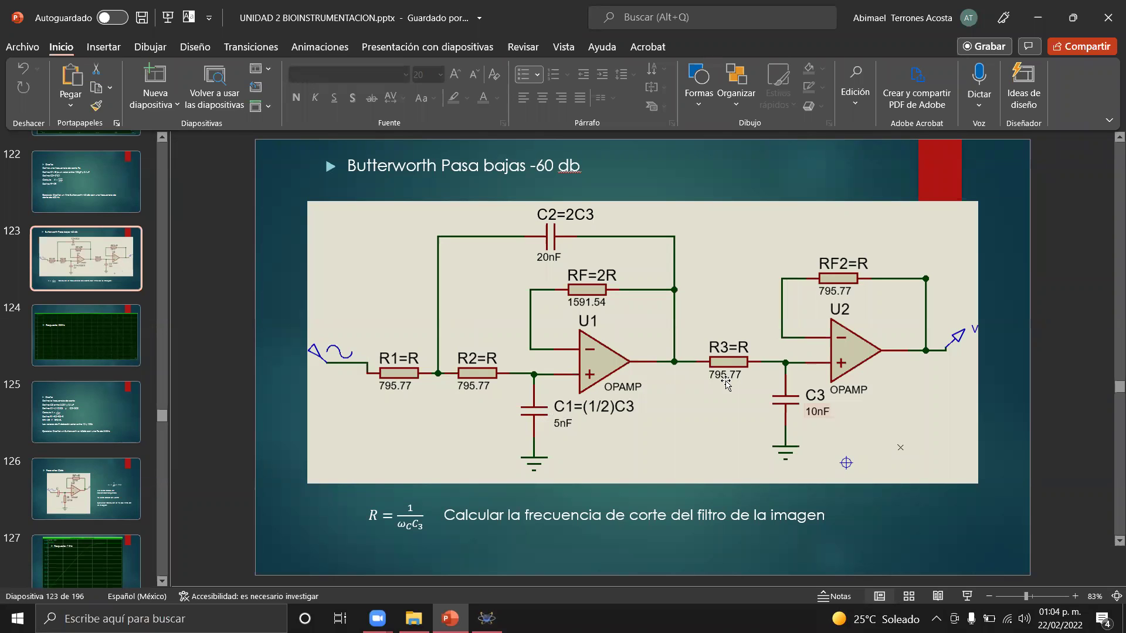
pyautogui.hotkey('alt', 'Tab')
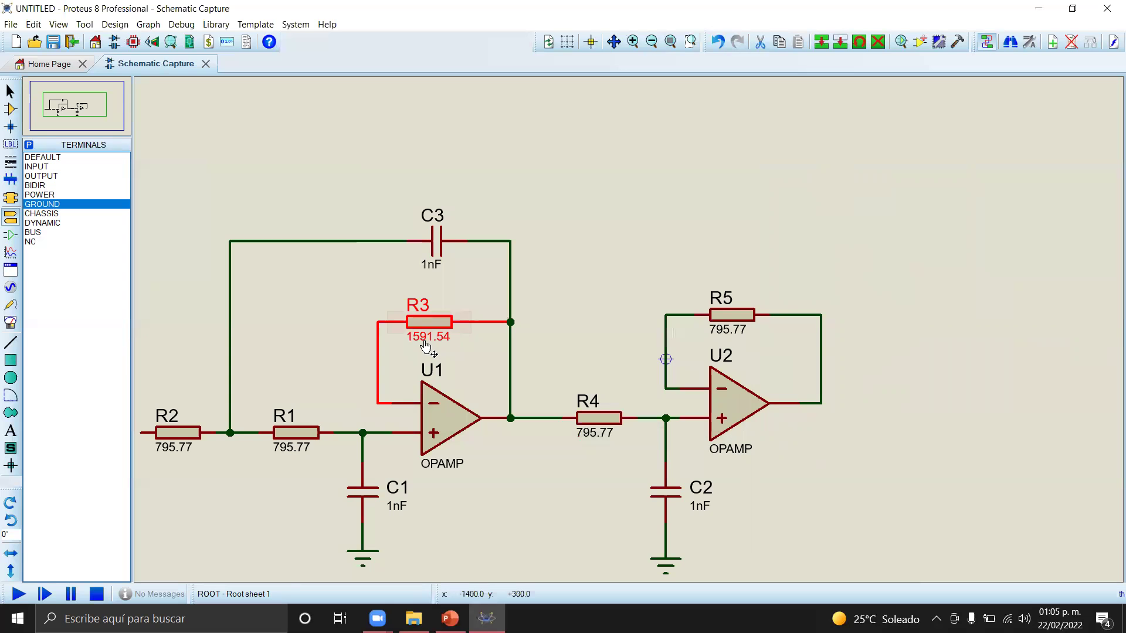
pyautogui.doubleClick(370, 489)
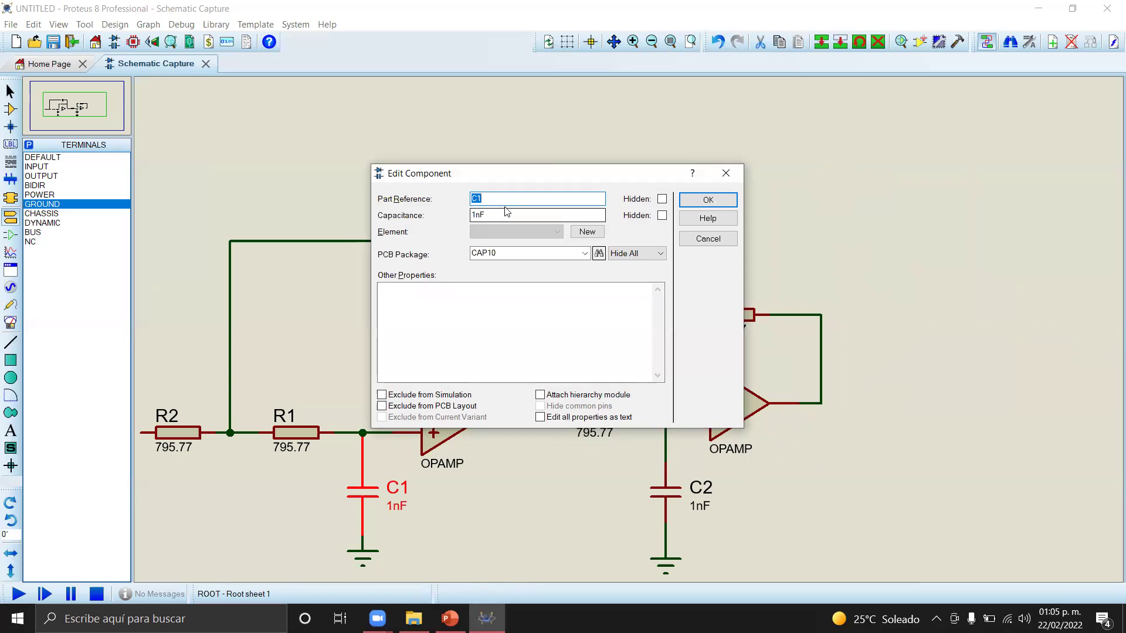
pyautogui.click(475, 216)
pyautogui.press('BackSpace')
pyautogui.write('5')
pyautogui.press('Return')
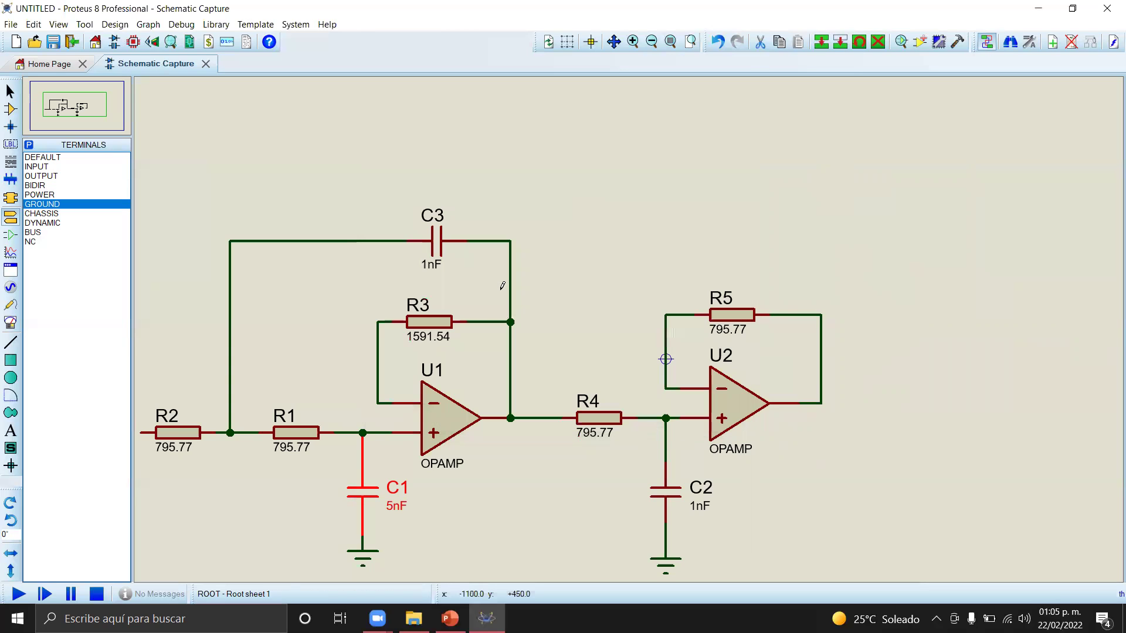
# Set the capacitance of C2, below the line between R4 and U2, to 10nF
pyautogui.doubleClick(665, 495)
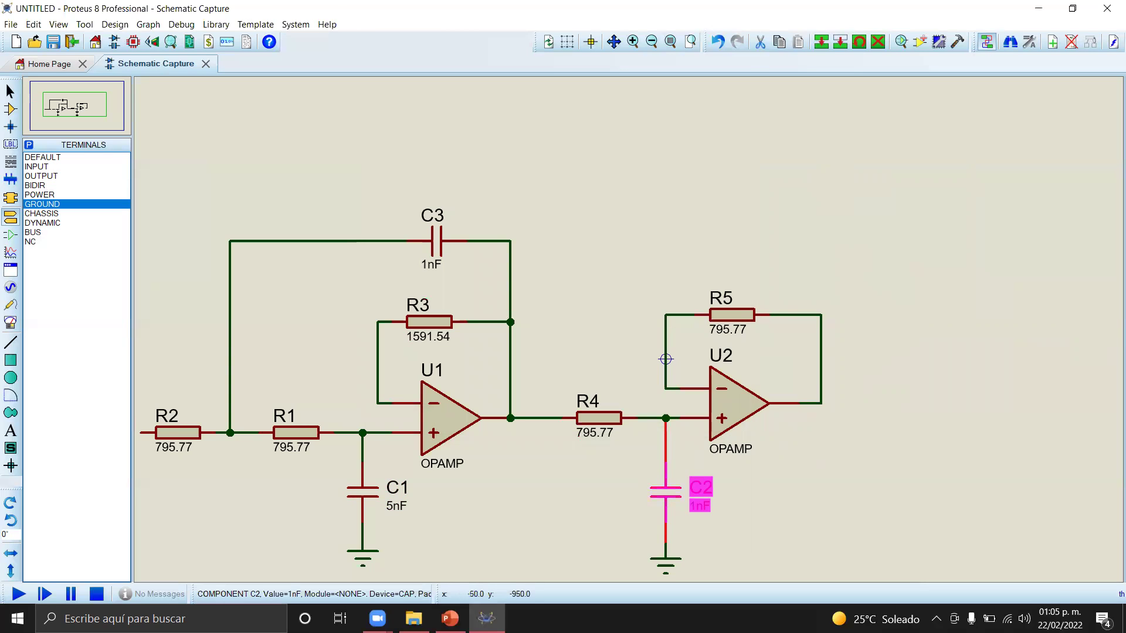
pyautogui.click(472, 215)
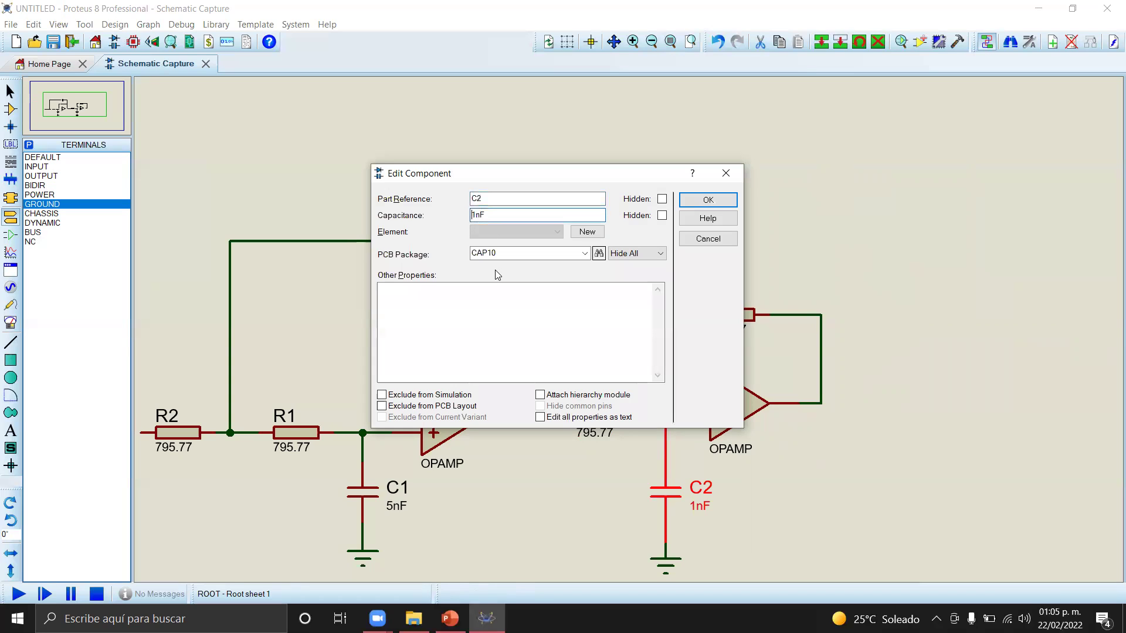
pyautogui.write('0')
pyautogui.press('Return')
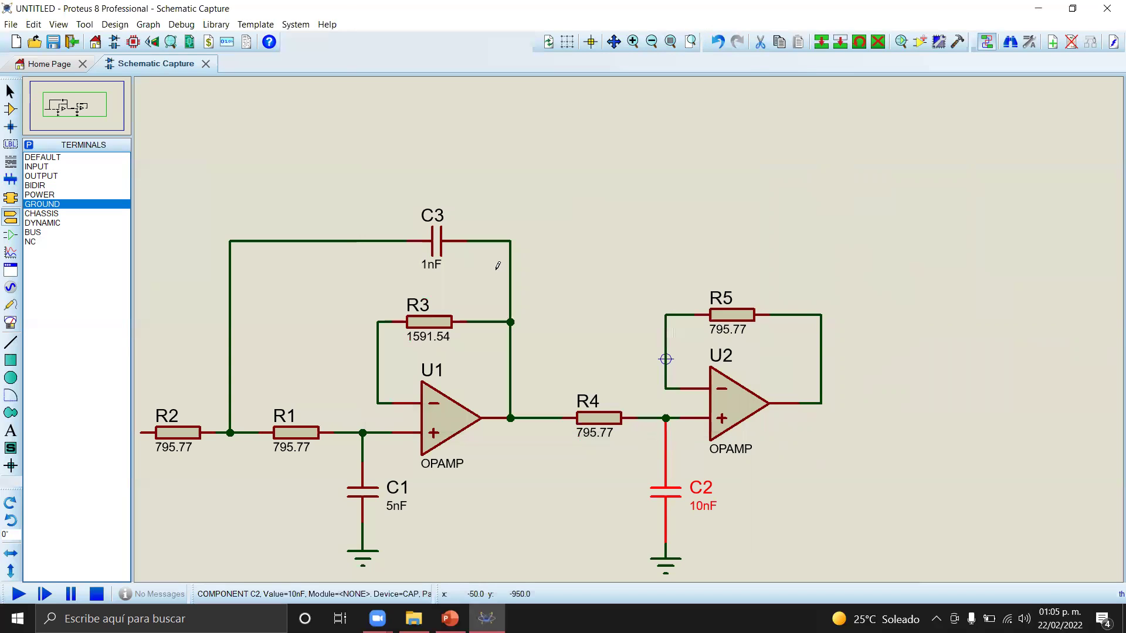
# Set the capacitance of feedback capacitor C3 to 20nF and check it against the filter on the PowerPoint slide
pyautogui.doubleClick(440, 242)
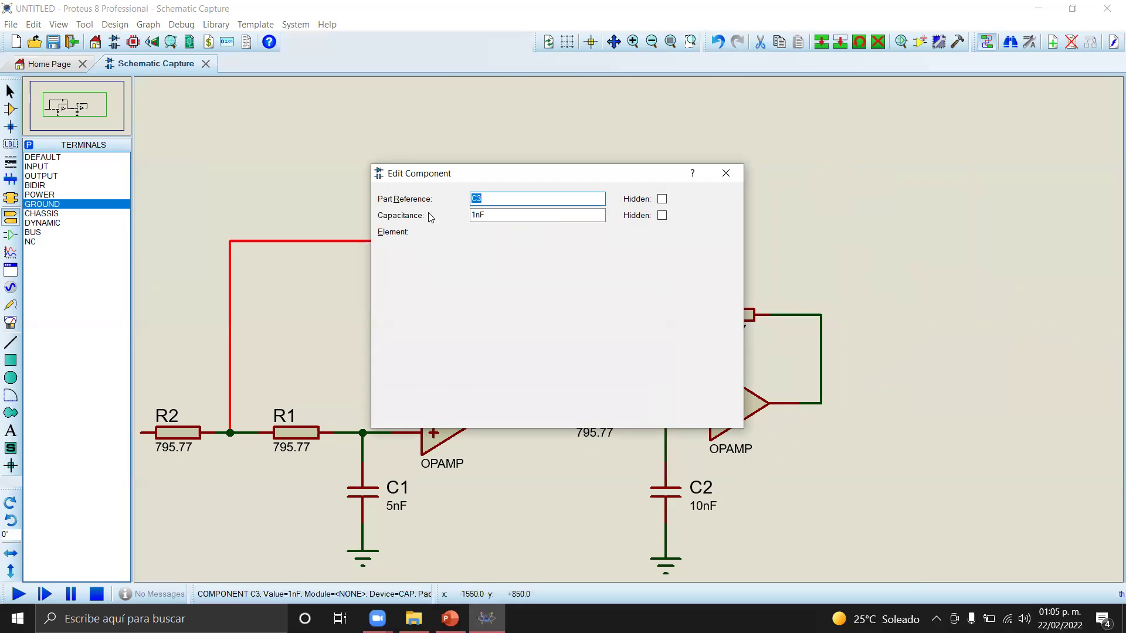
pyautogui.click(476, 215)
pyautogui.write('20')
pyautogui.press('Return')
pyautogui.hotkey('alt', 'Tab')
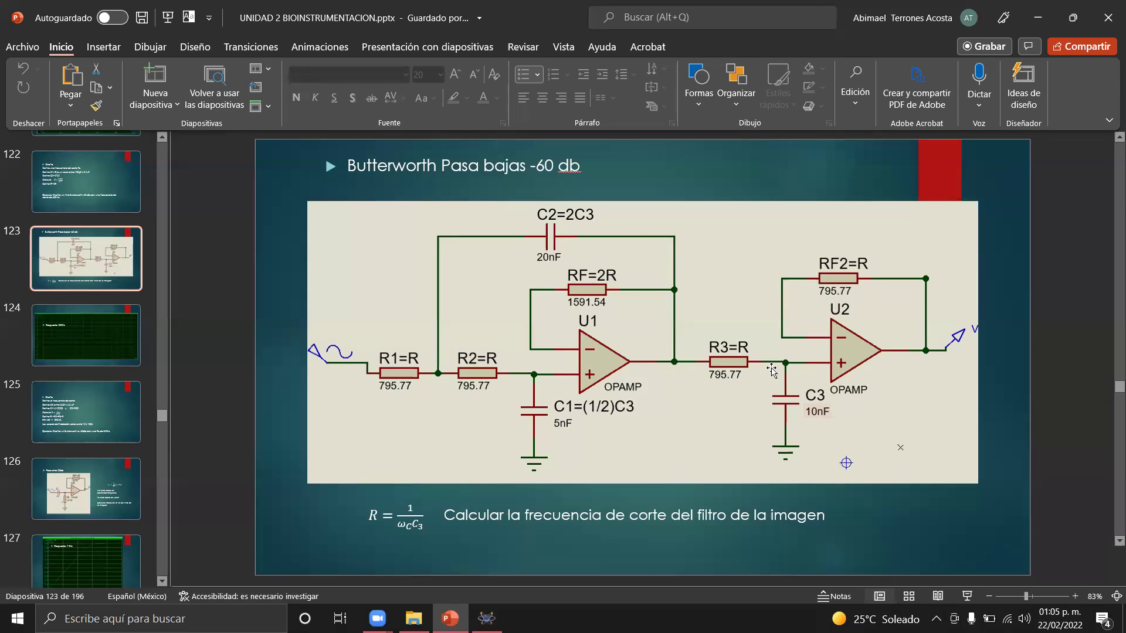
pyautogui.hotkey('alt', 'Tab')
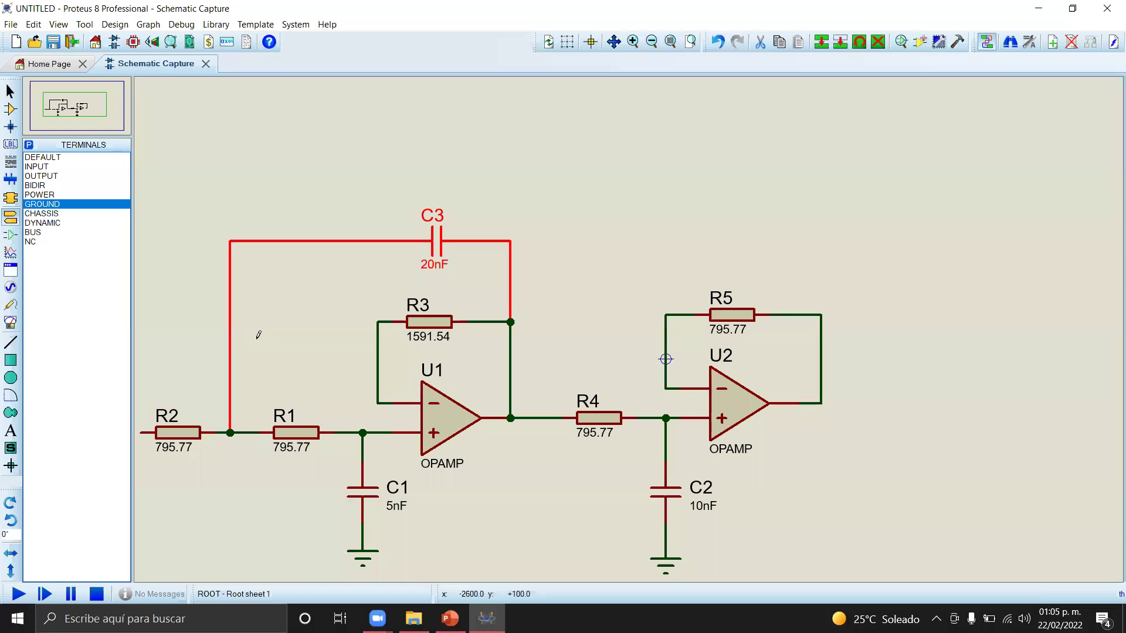
# Place a sine generator ahead of R2 and wire it to R2's free input terminal
pyautogui.scroll(-1, 631, 329)
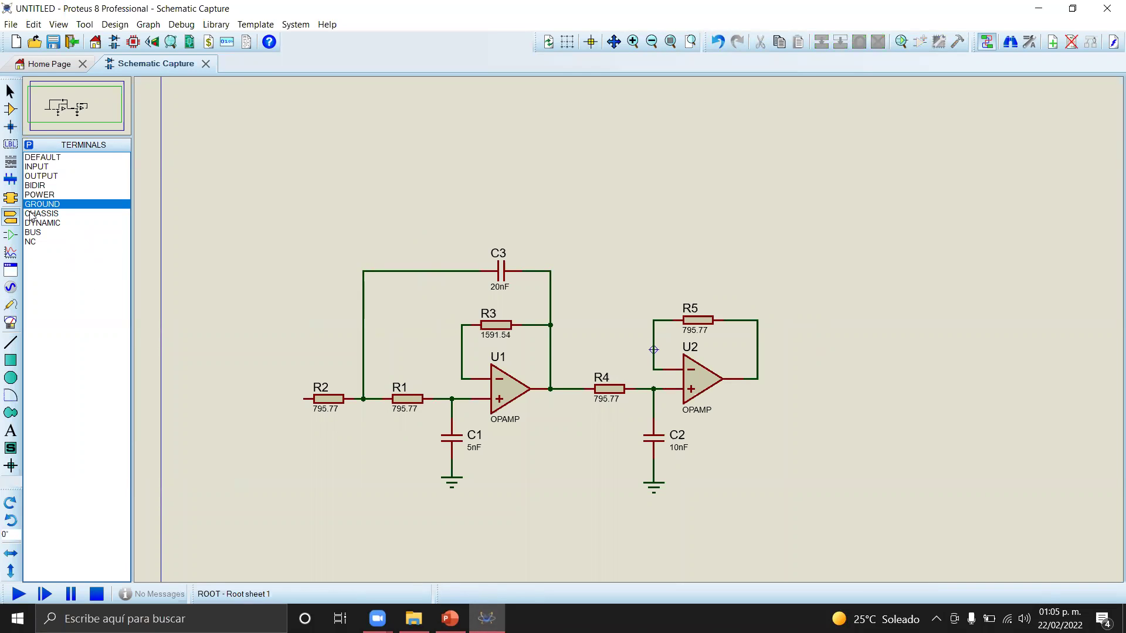
pyautogui.scroll(2, 306, 396)
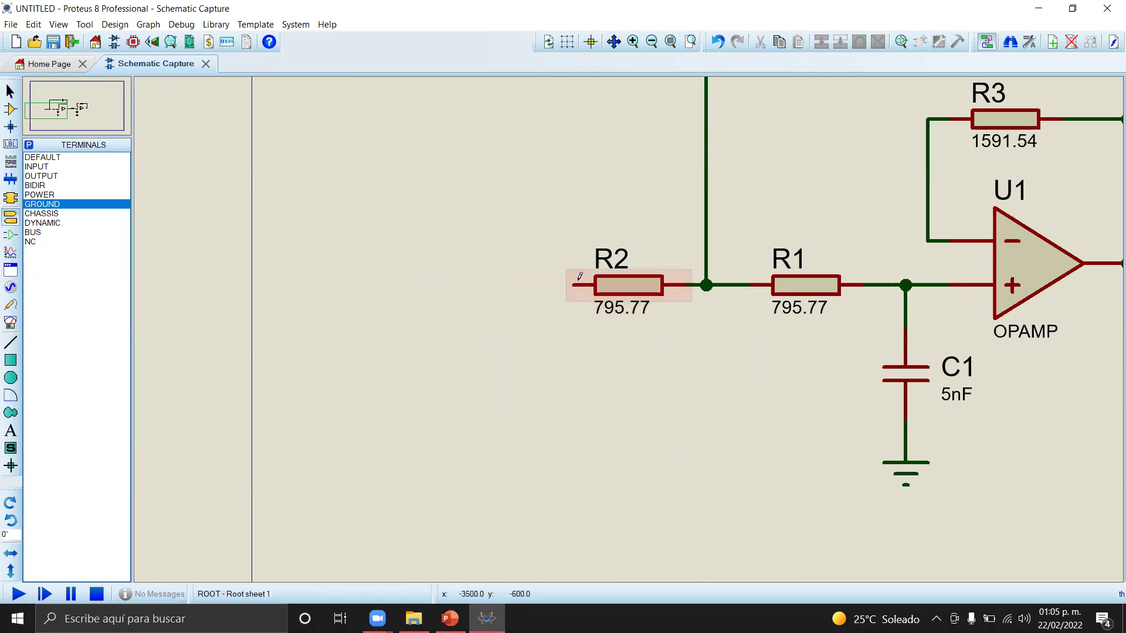
pyautogui.scroll(-2, 580, 278)
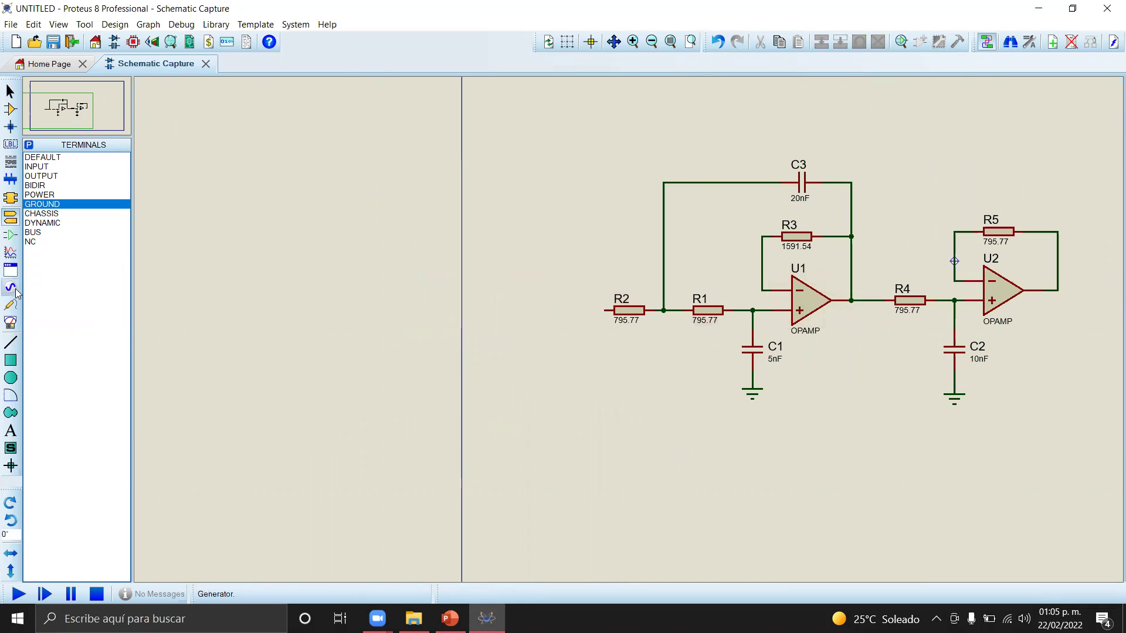
pyautogui.click(10, 287)
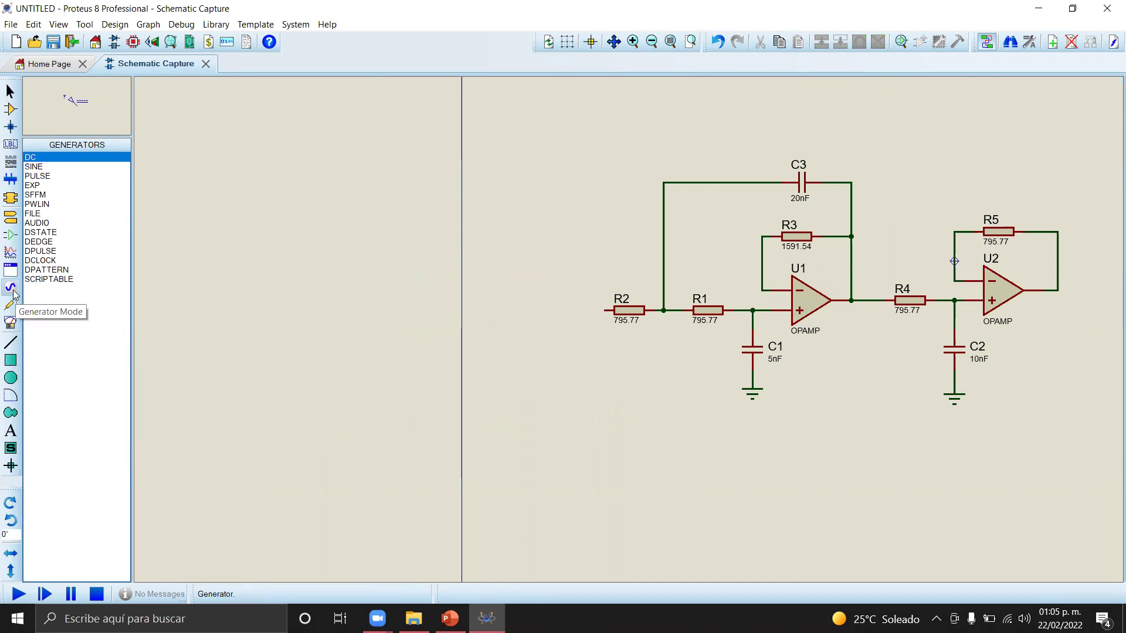
pyautogui.click(51, 167)
pyautogui.click(56, 178)
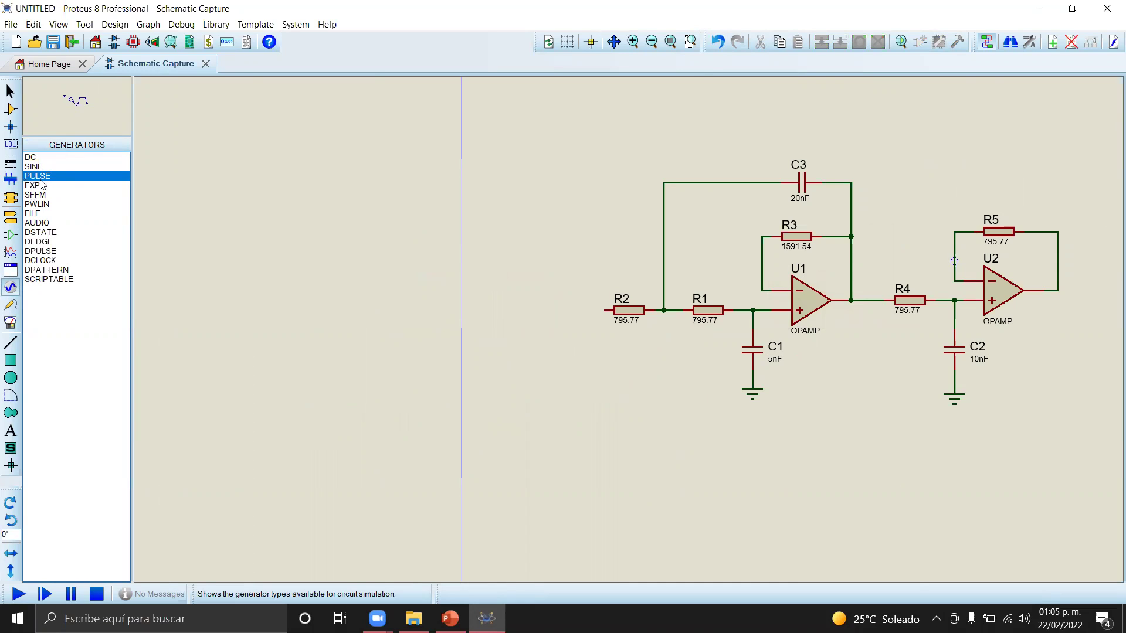
pyautogui.click(36, 185)
pyautogui.click(44, 195)
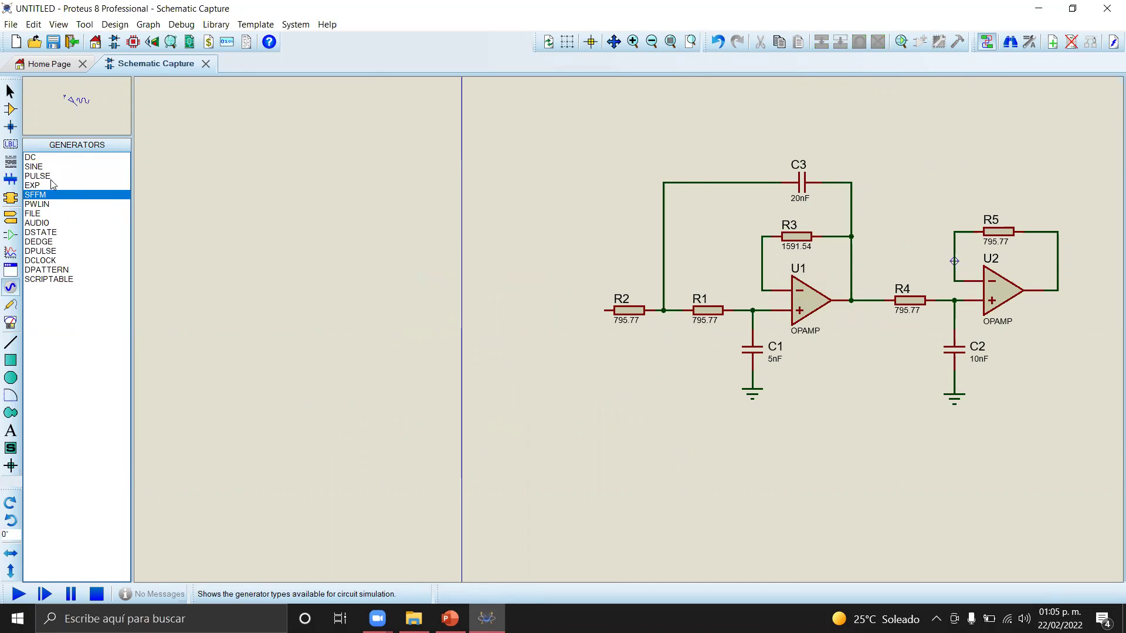
pyautogui.click(40, 168)
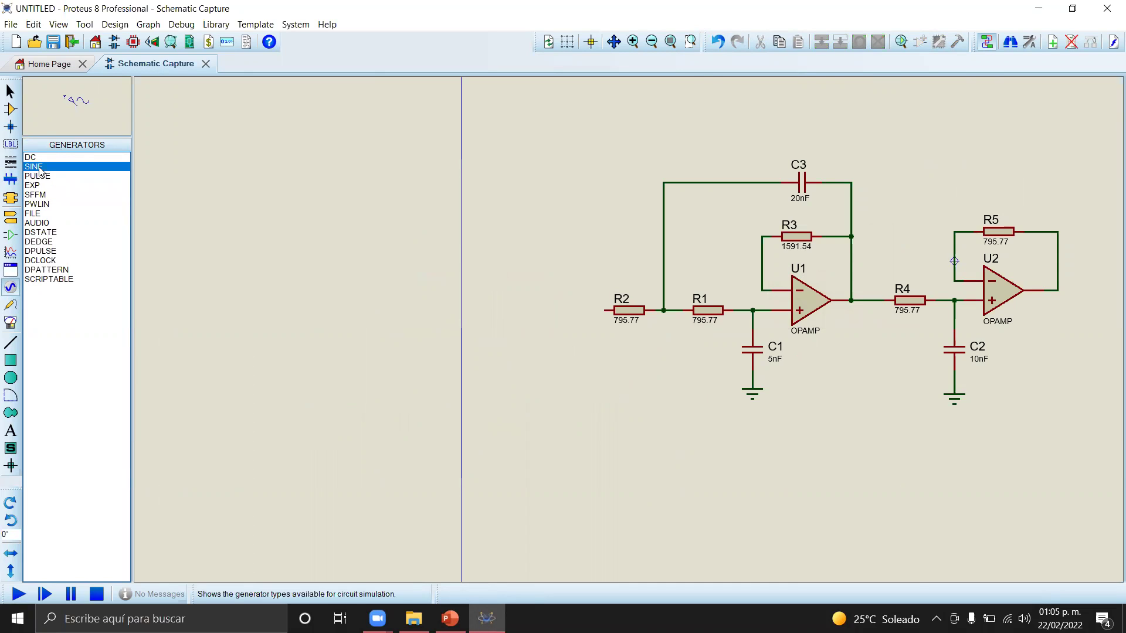
pyautogui.click(522, 268)
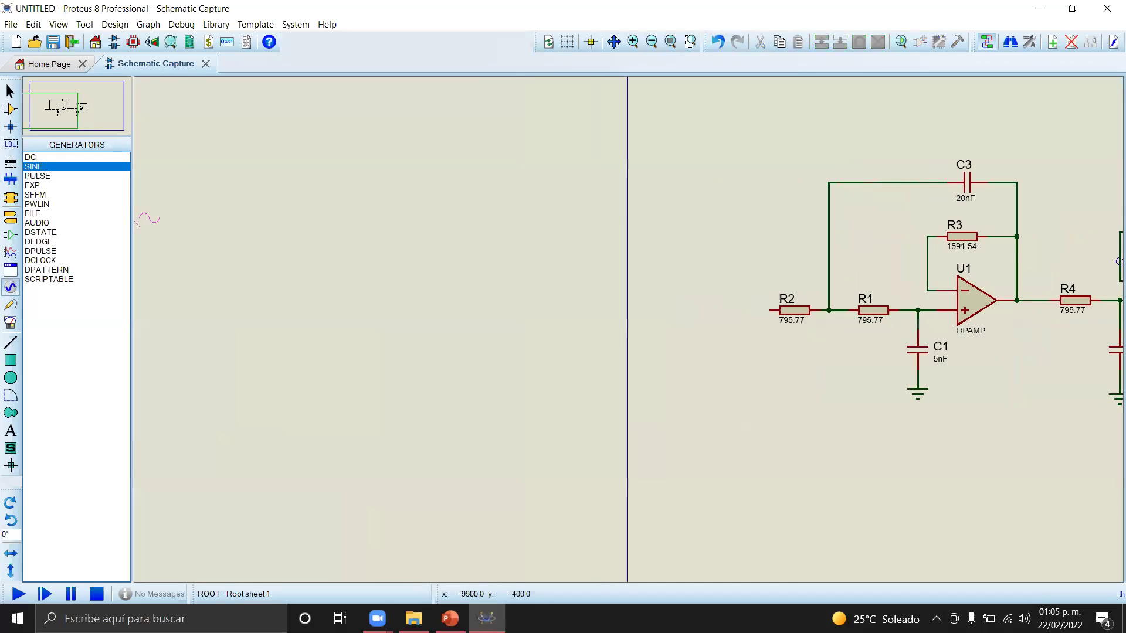
pyautogui.scroll(2, 634, 310)
pyautogui.click(530, 339)
pyautogui.click(595, 349)
pyautogui.click(528, 339)
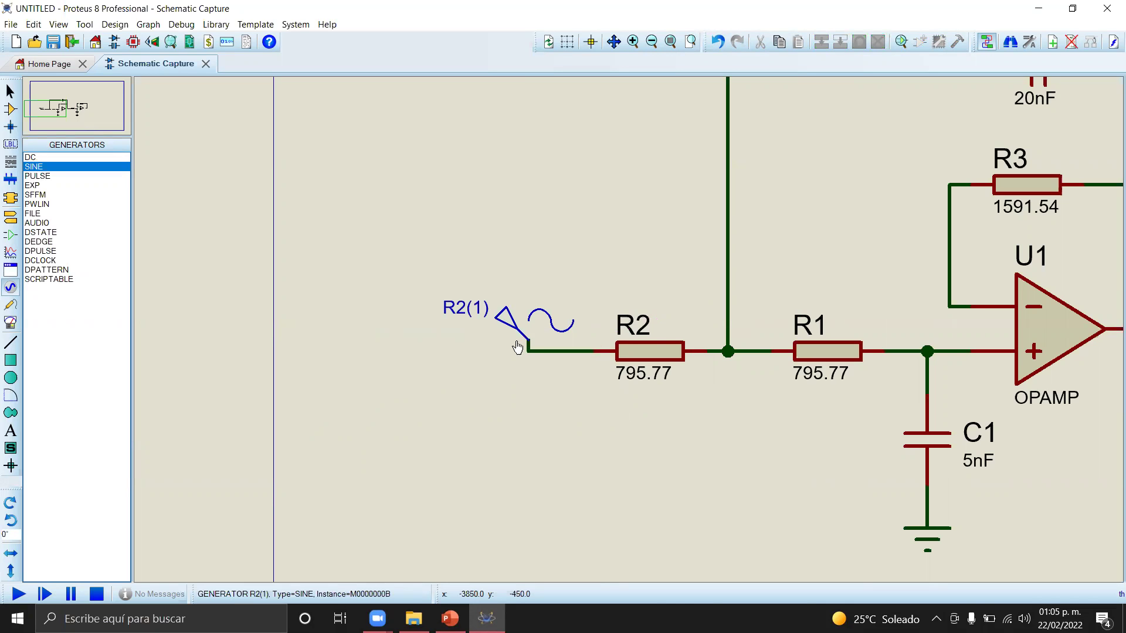
pyautogui.scroll(-3, 517, 347)
pyautogui.scroll(1, 839, 314)
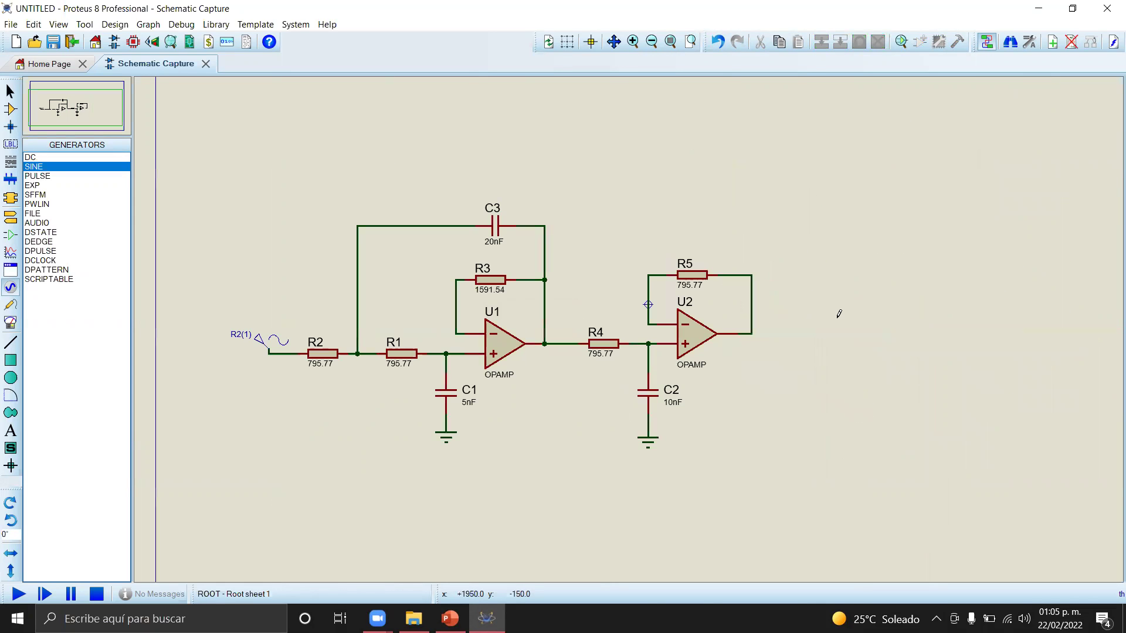
pyautogui.scroll(2, 626, 327)
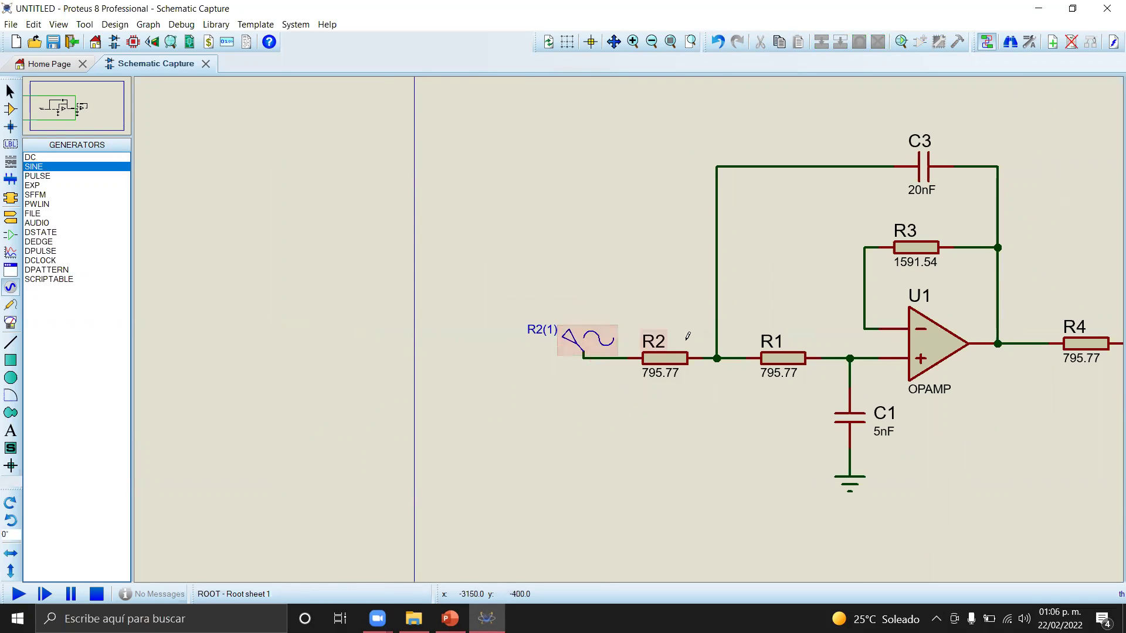
pyautogui.scroll(-2, 645, 337)
pyautogui.scroll(2, 770, 320)
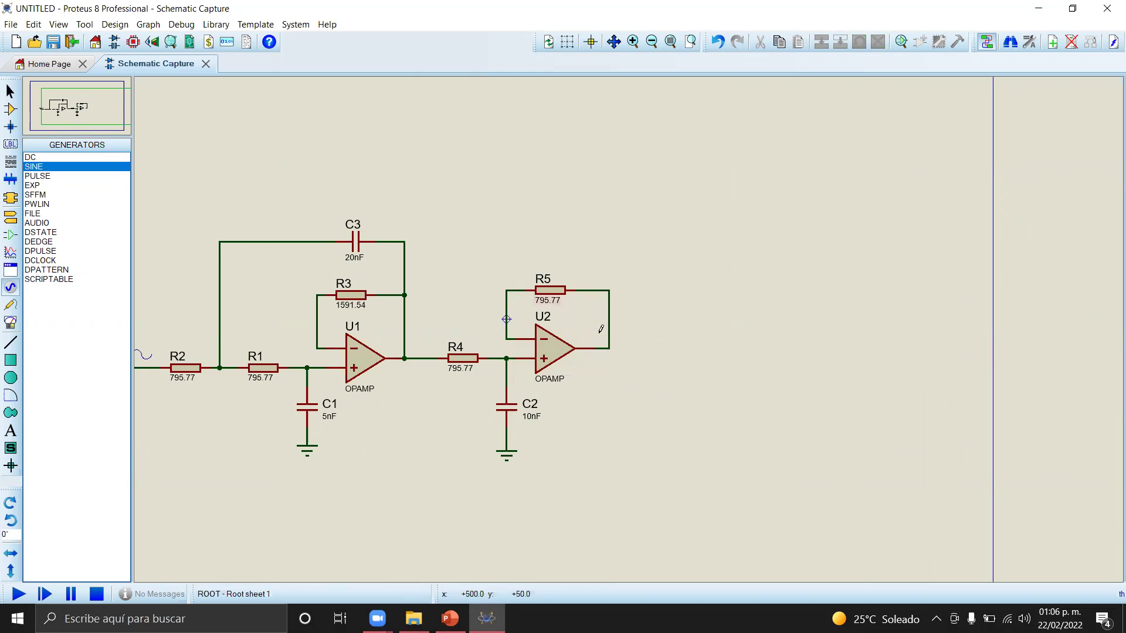
pyautogui.scroll(-1, 601, 329)
pyautogui.scroll(1, 607, 326)
pyautogui.scroll(-1, 593, 341)
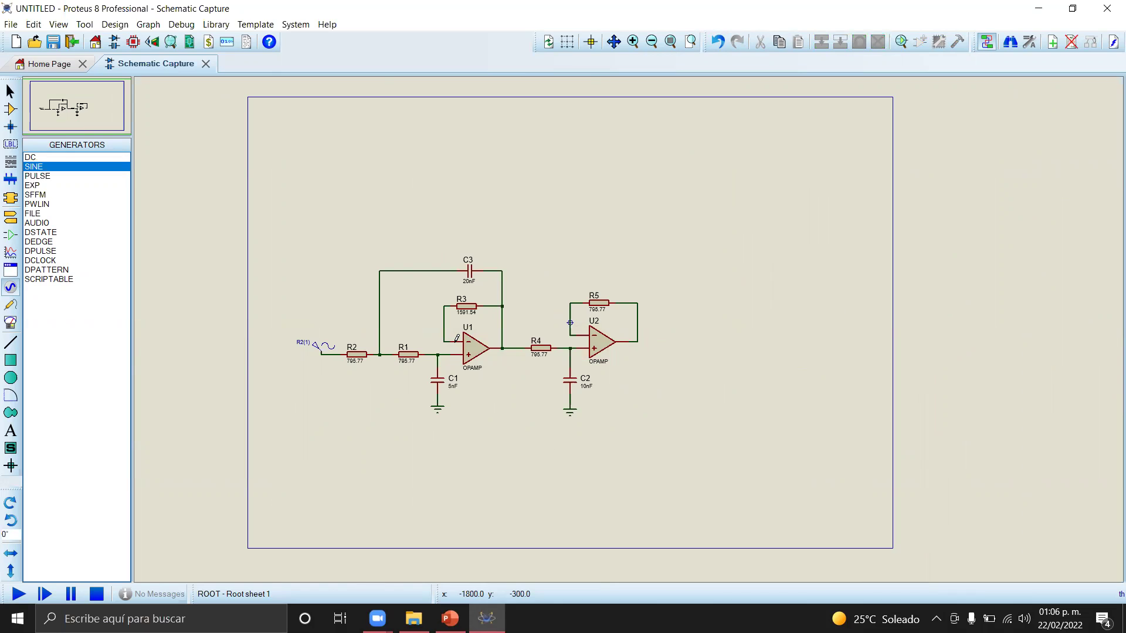
# Place a voltage probe beyond U2 and wire it to the op-amp's output node at the R5 feedback corner
pyautogui.click(14, 306)
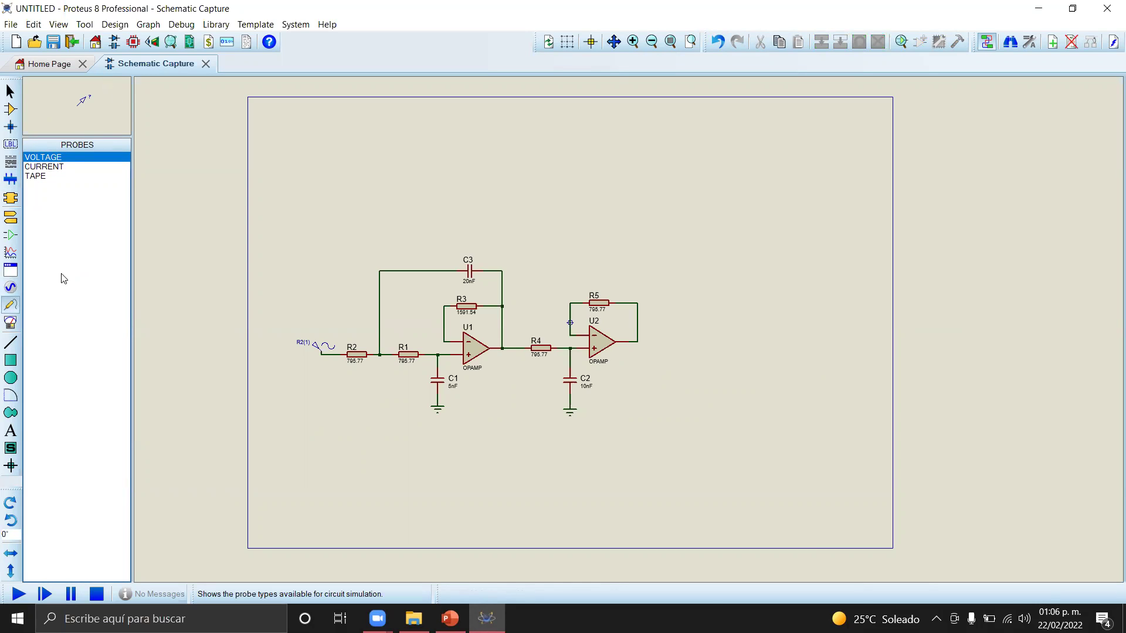
pyautogui.click(62, 167)
pyautogui.click(51, 177)
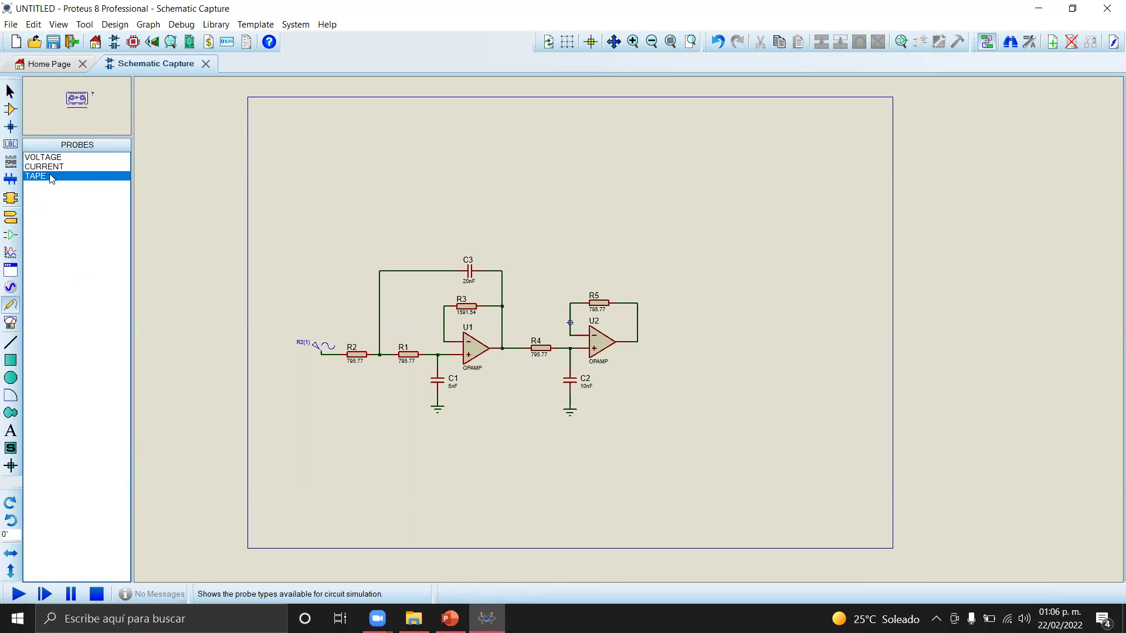
pyautogui.click(52, 159)
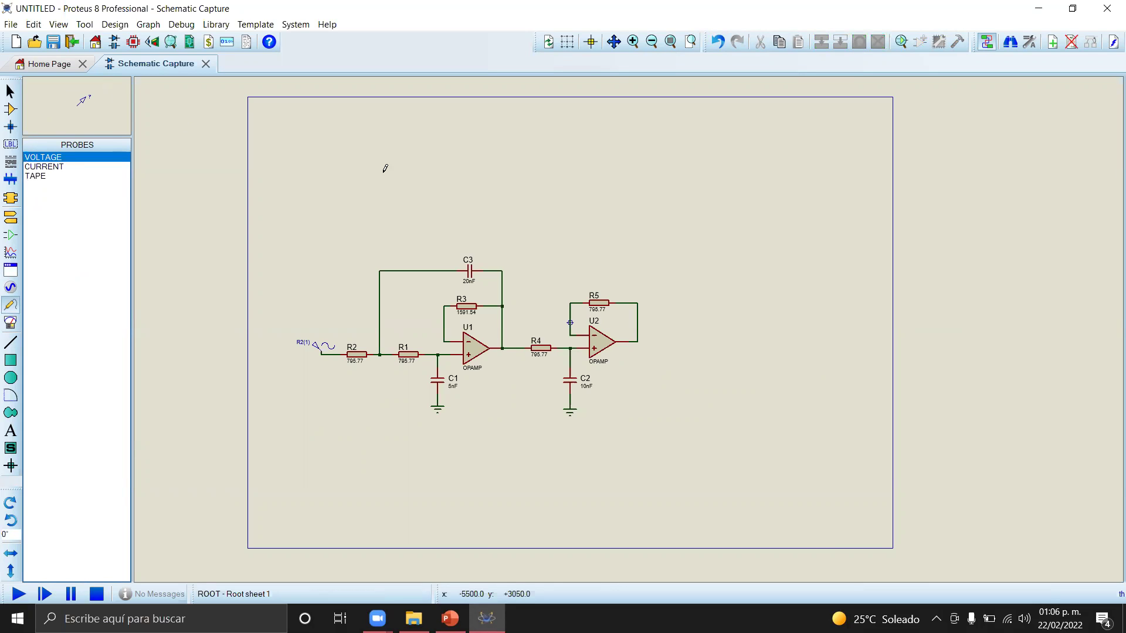
pyautogui.scroll(3, 653, 321)
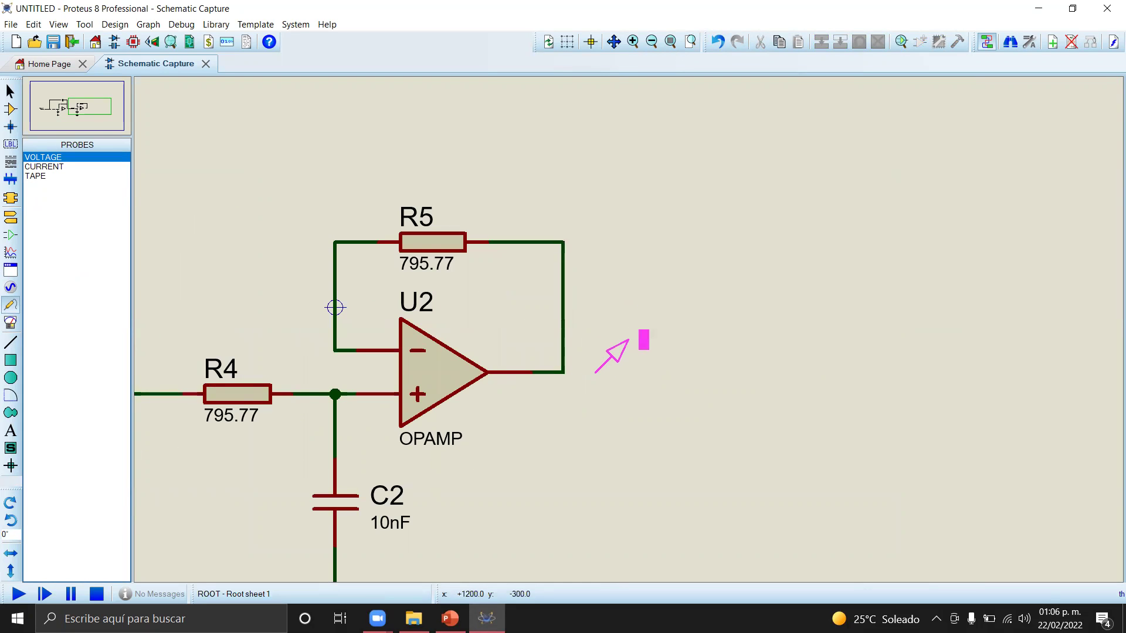
pyautogui.scroll(-2, 615, 349)
pyautogui.scroll(-2, 188, 384)
pyautogui.scroll(4, 636, 315)
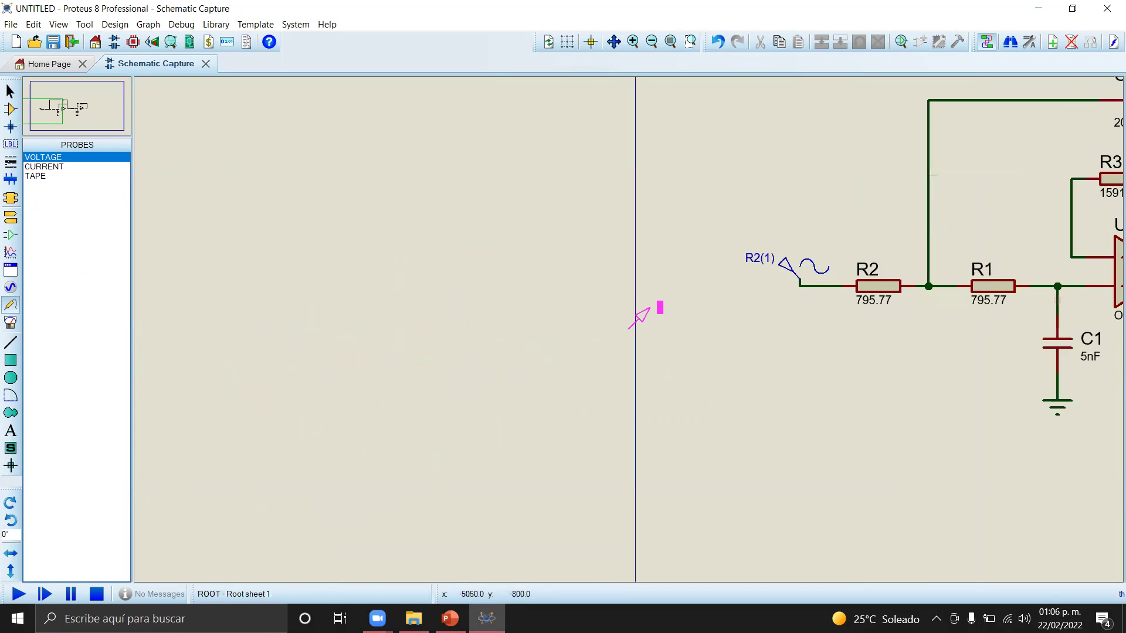
pyautogui.scroll(-5, 658, 306)
pyautogui.scroll(4, 630, 319)
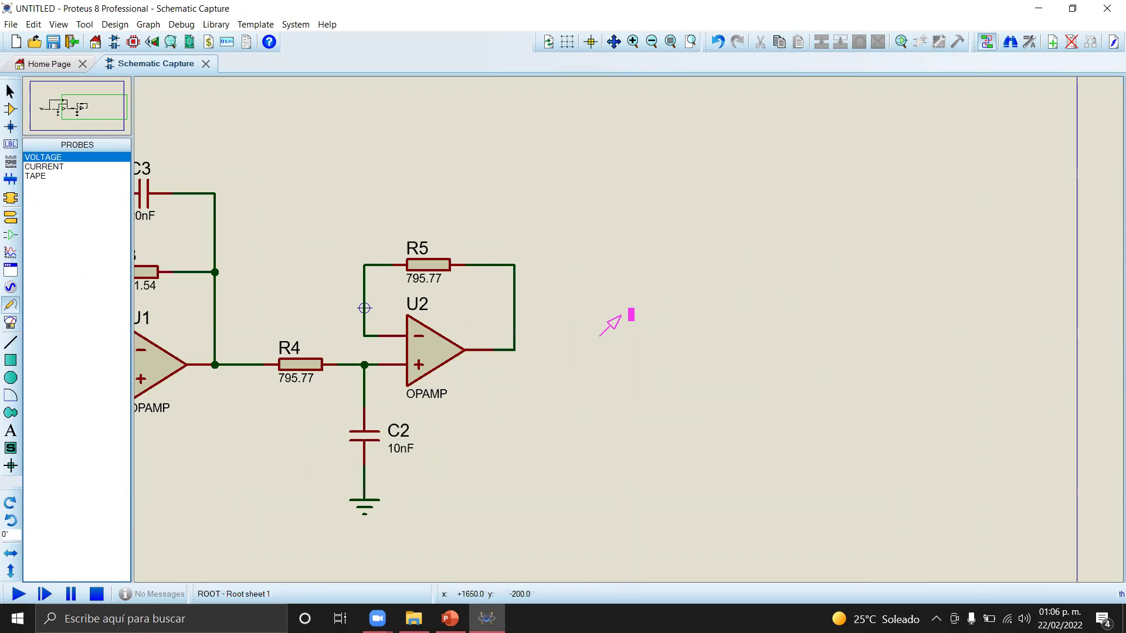
pyautogui.scroll(2, 627, 329)
pyautogui.click(611, 314)
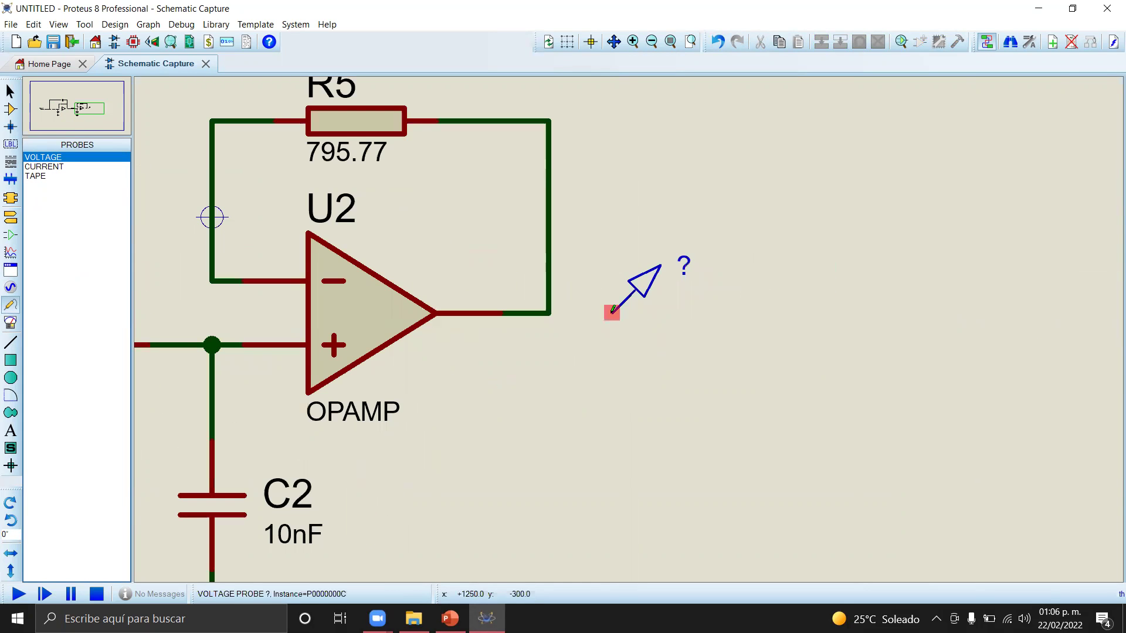
pyautogui.click(545, 314)
pyautogui.click(611, 314)
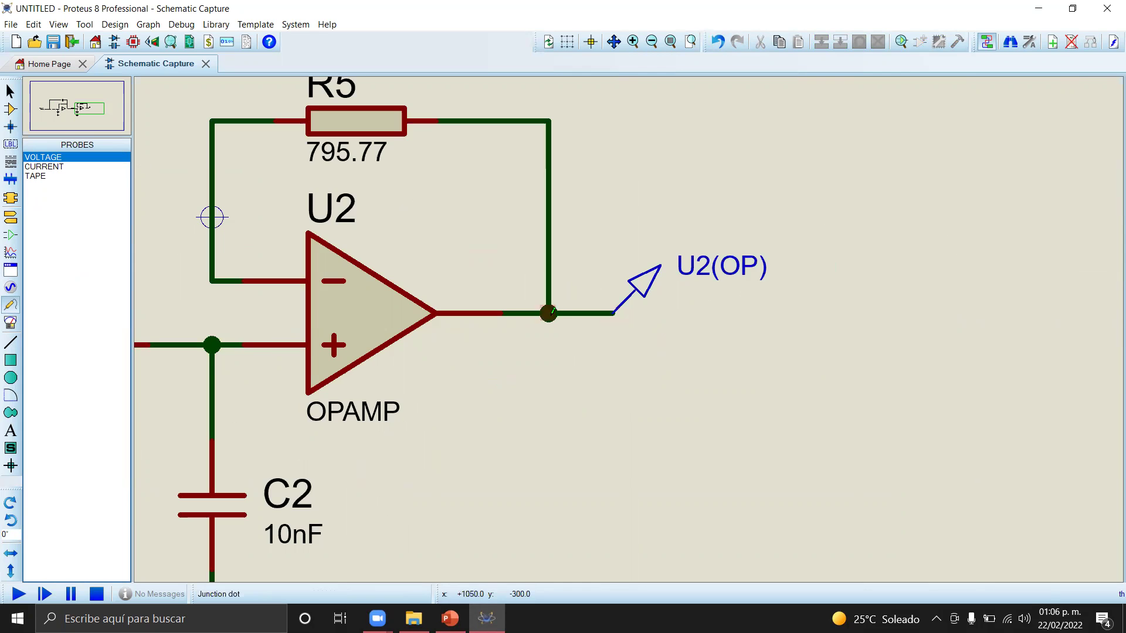
# Examine the whole filter circuit from the sine generator at R2 to the voltage probe at U2's output
pyautogui.scroll(-2, 572, 312)
pyautogui.scroll(-2, 591, 316)
pyautogui.scroll(3, 628, 322)
pyautogui.scroll(-3, 630, 325)
pyautogui.scroll(2, 630, 324)
pyautogui.scroll(-2, 630, 324)
pyautogui.scroll(2, 630, 324)
pyautogui.scroll(-2, 631, 324)
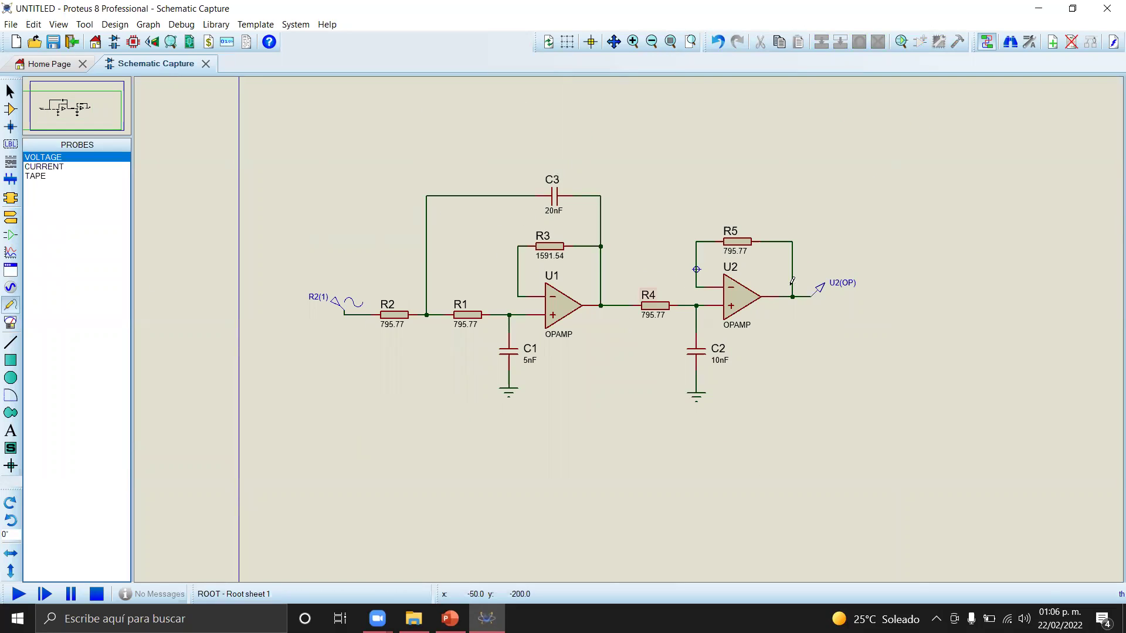
pyautogui.scroll(2, 630, 324)
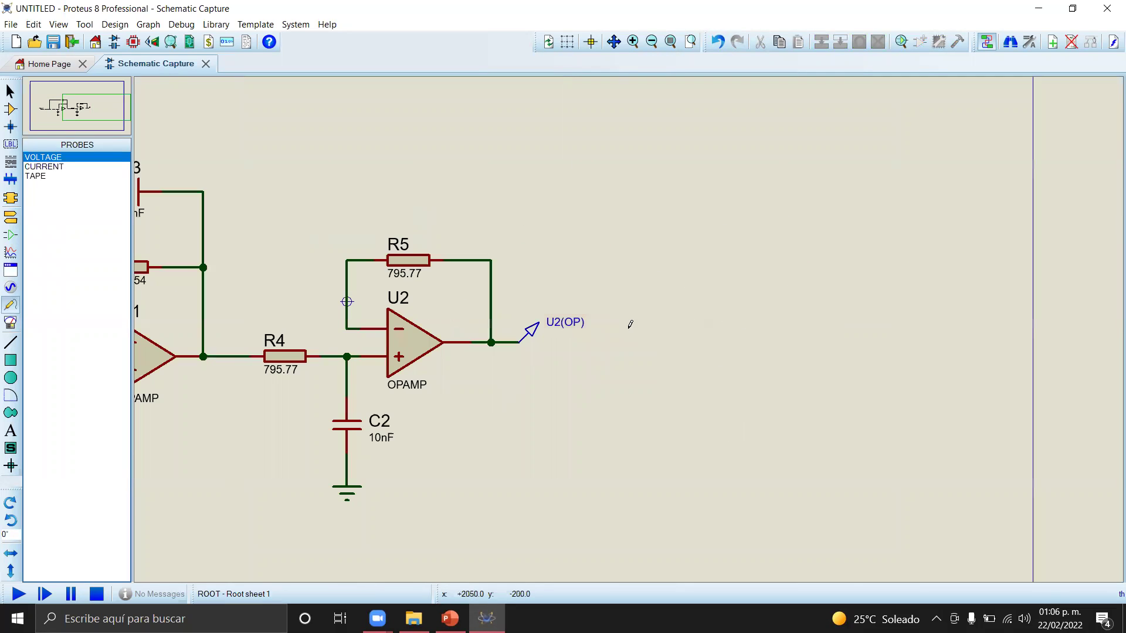
pyautogui.scroll(-1, 610, 323)
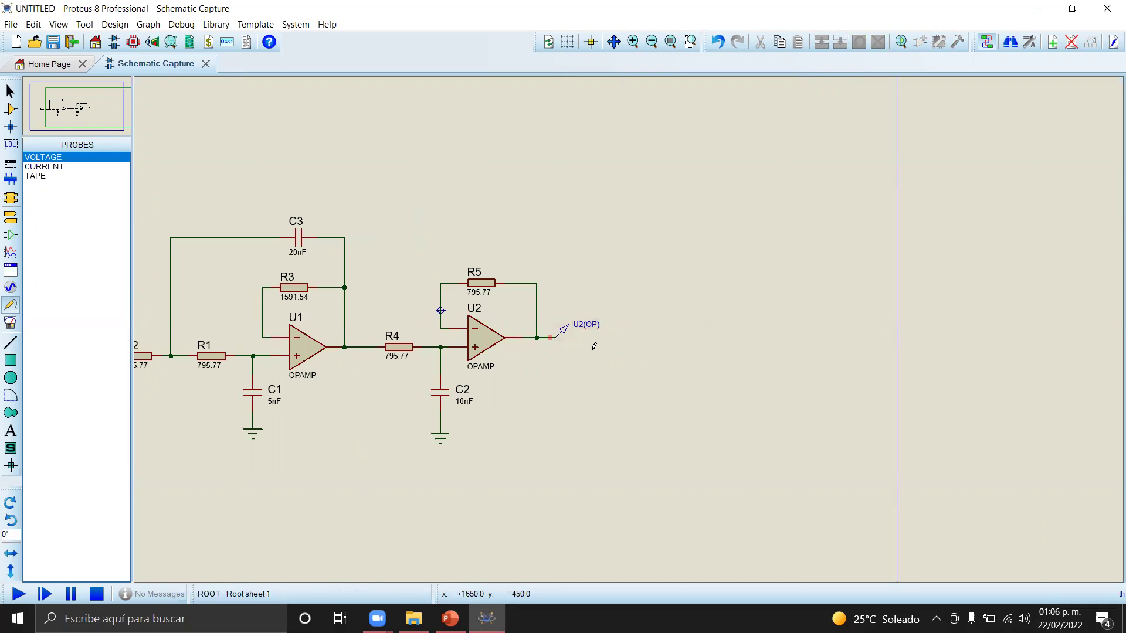
pyautogui.scroll(-1, 594, 347)
pyautogui.scroll(1, 630, 320)
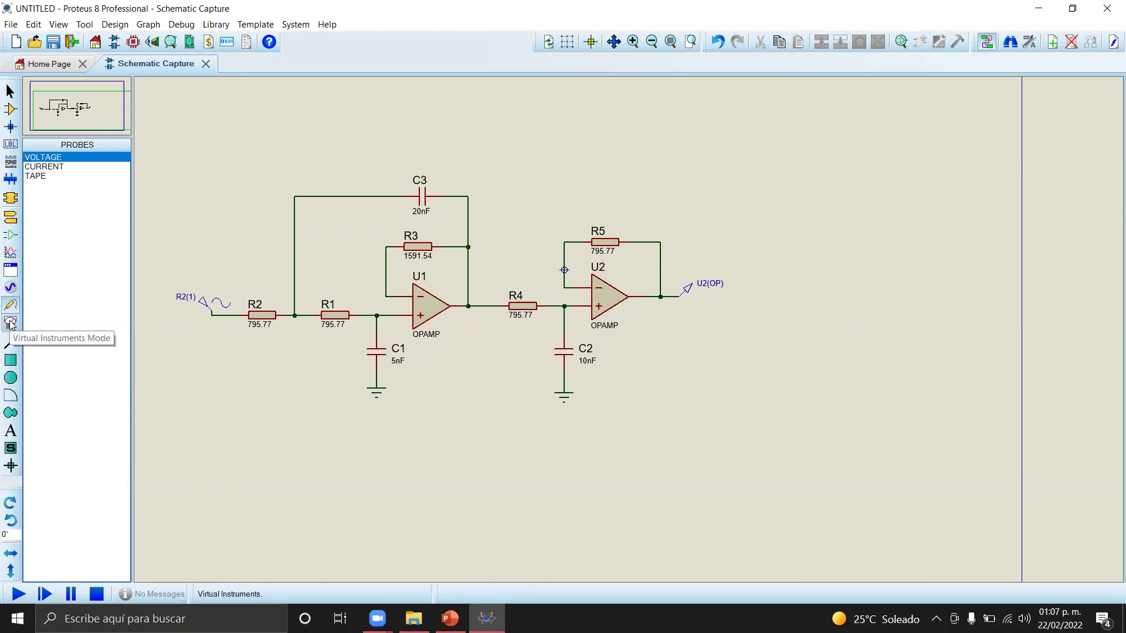
# Place a wide frequency graph in the free area beneath the filter circuit, spanning from below R2 to beyond the output probe
pyautogui.click(12, 256)
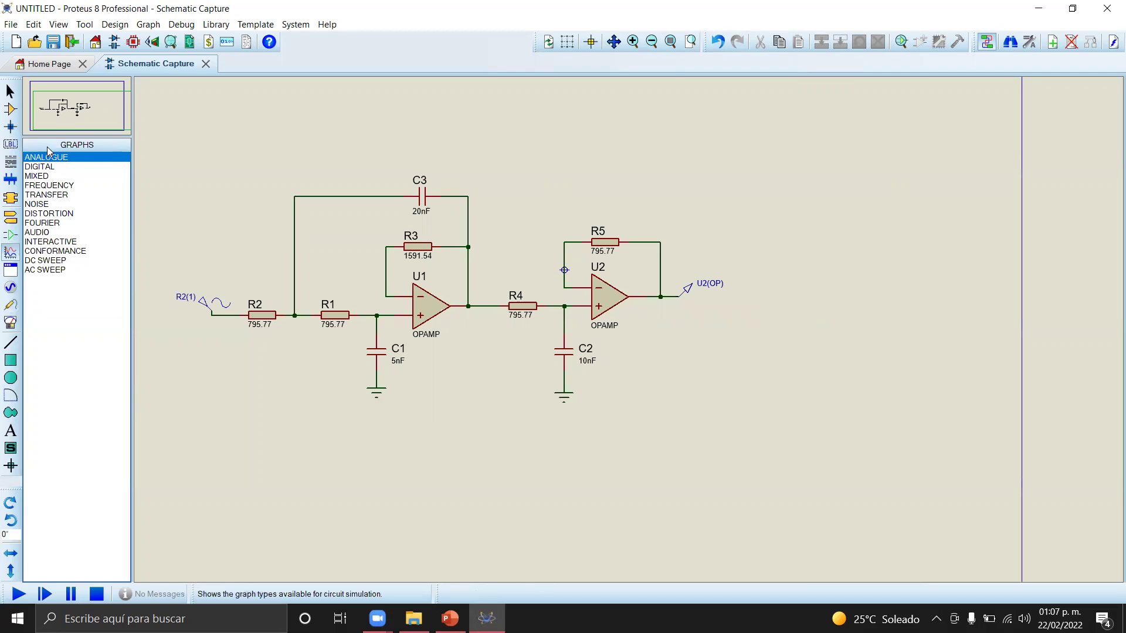
pyautogui.click(55, 185)
pyautogui.scroll(-1, 625, 325)
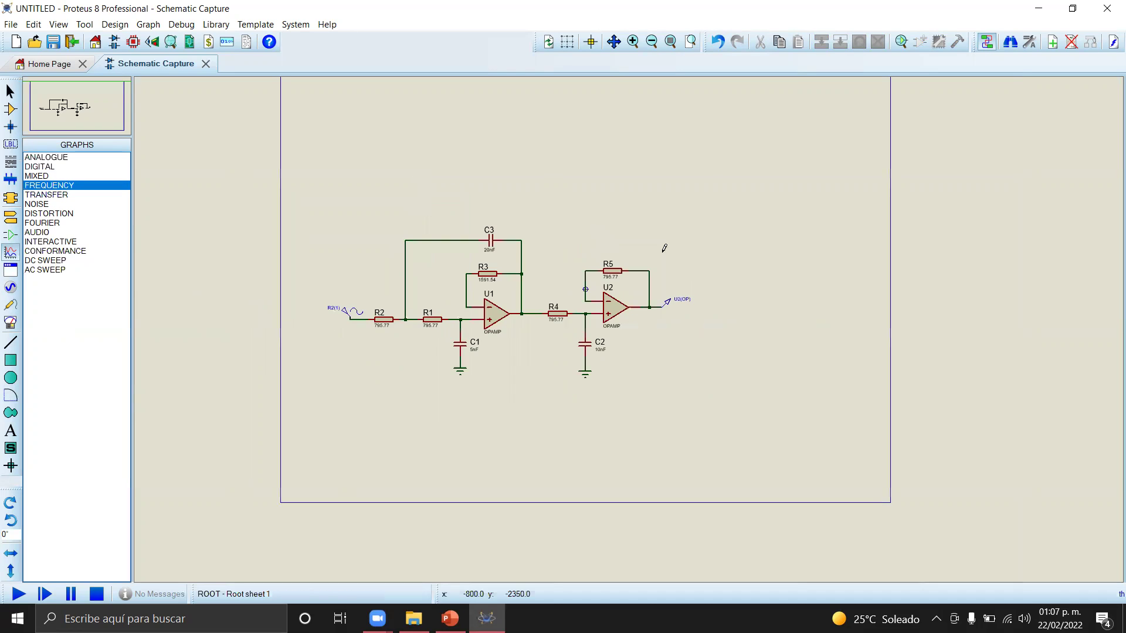
pyautogui.scroll(-1, 681, 259)
pyautogui.scroll(-1, 645, 206)
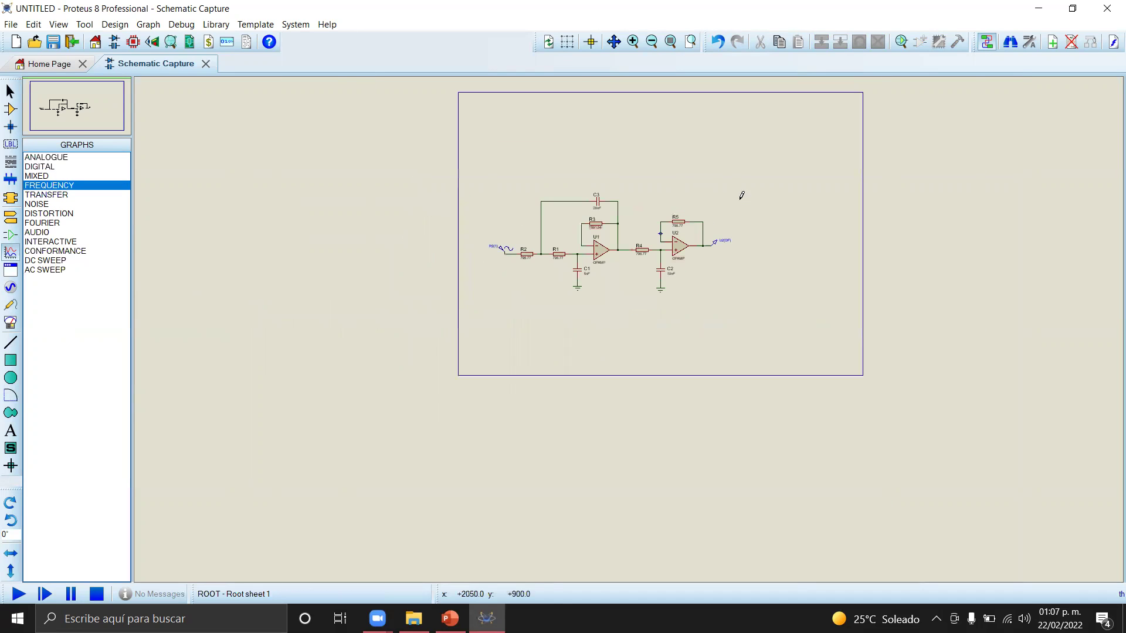
pyautogui.scroll(-1, 631, 324)
pyautogui.scroll(1, 619, 260)
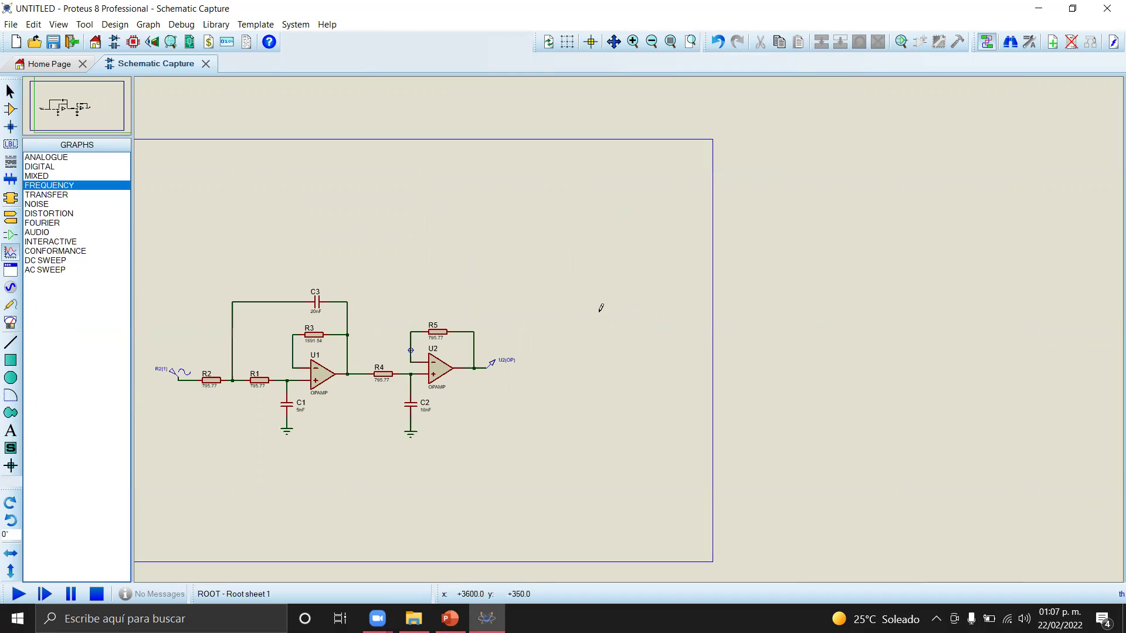
pyautogui.scroll(-1, 617, 333)
pyautogui.scroll(1, 630, 324)
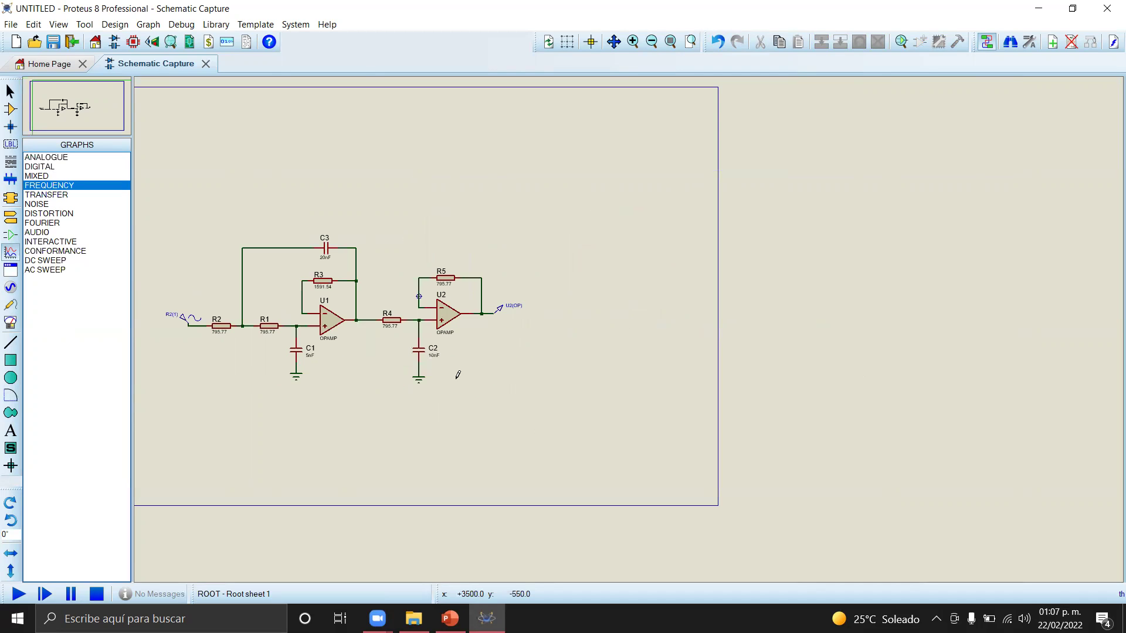
pyautogui.scroll(1, 523, 336)
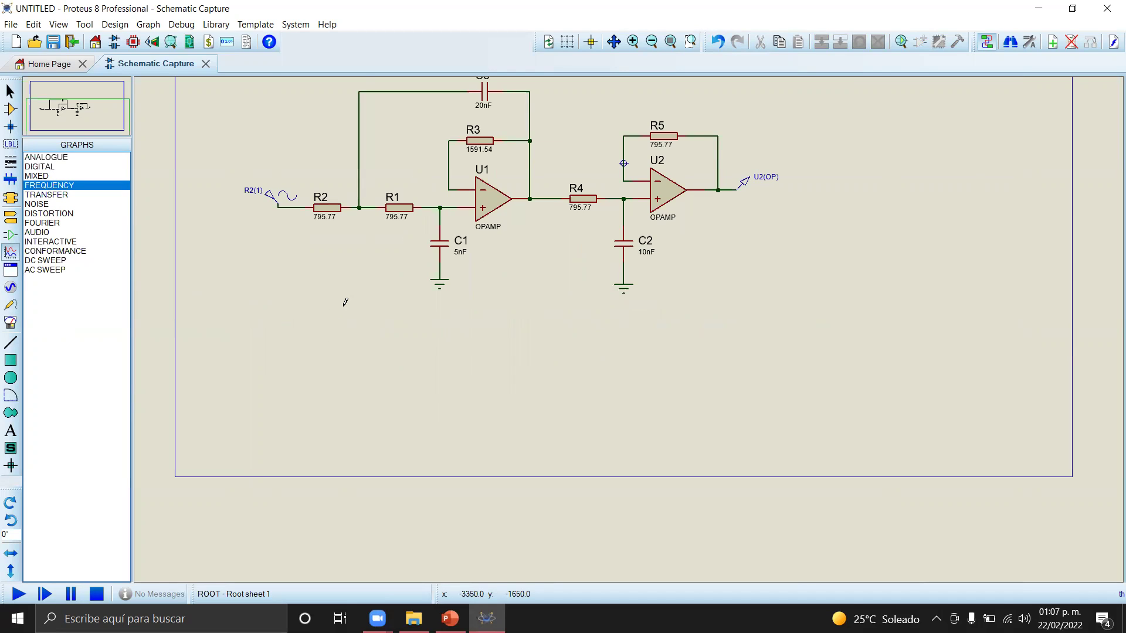
pyautogui.moveTo(326, 333); pyautogui.dragTo(339, 359)
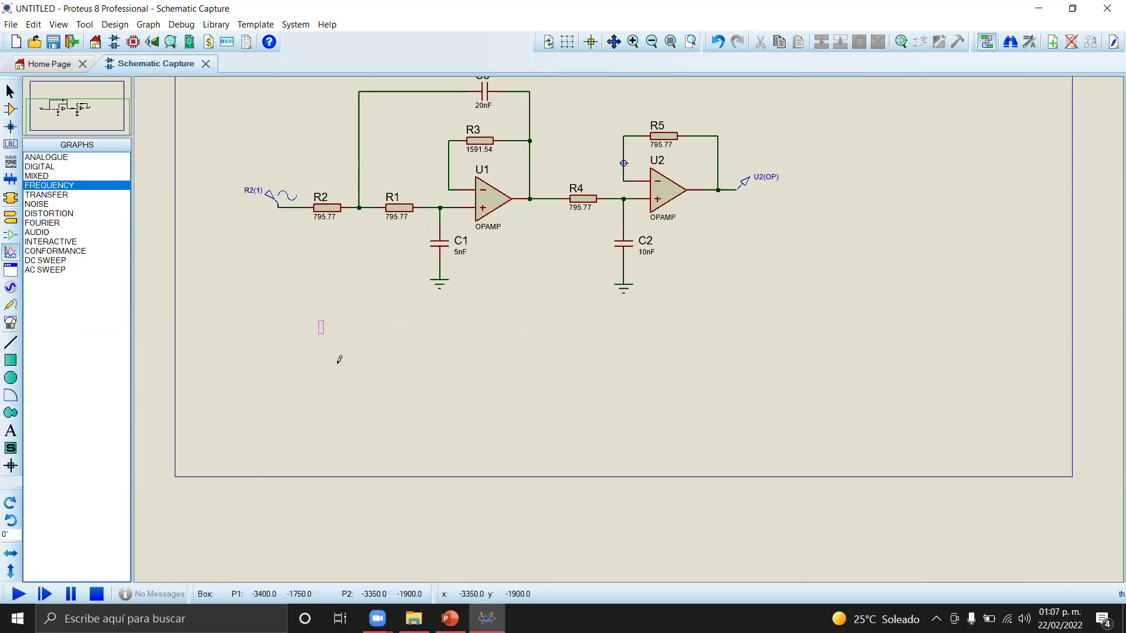
pyautogui.moveTo(365, 412); pyautogui.dragTo(428, 467)
pyautogui.moveTo(666, 530); pyautogui.dragTo(839, 547)
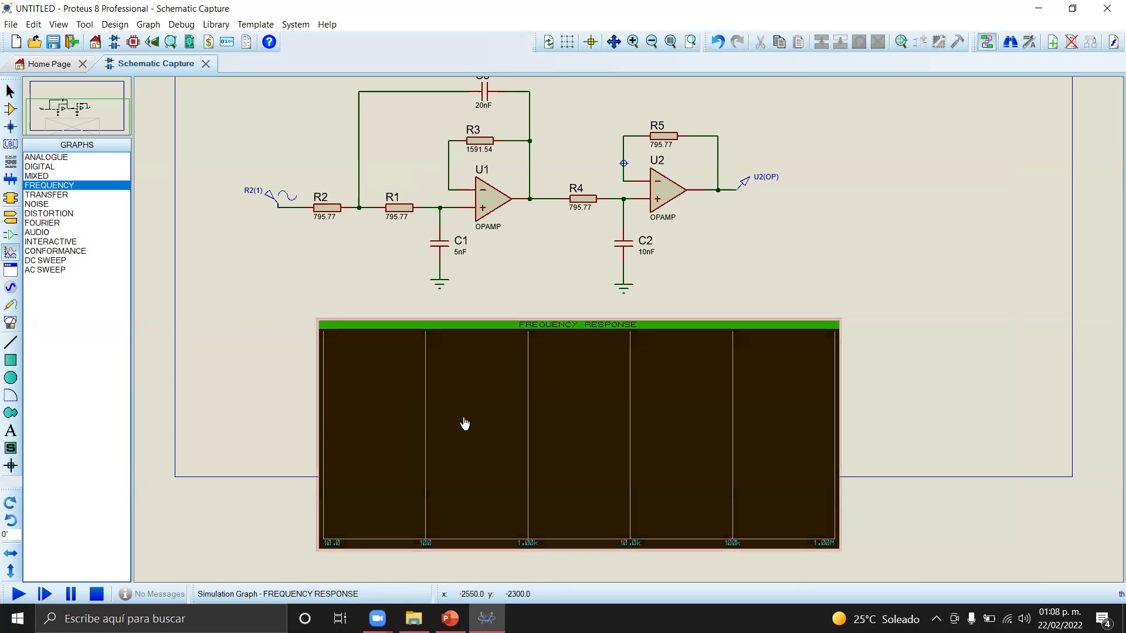
# Open the frequency graph's properties and set its reference to the input generator ROOT_R2(1)
pyautogui.click(475, 443)
pyautogui.hotkey('ctrl', 'e')
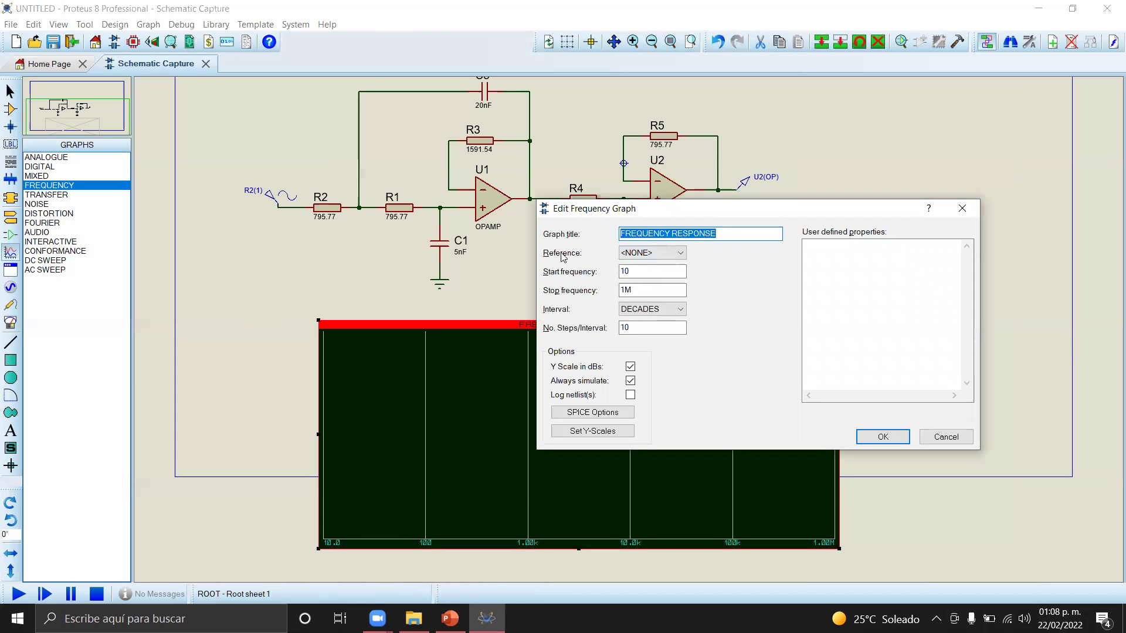
pyautogui.click(650, 253)
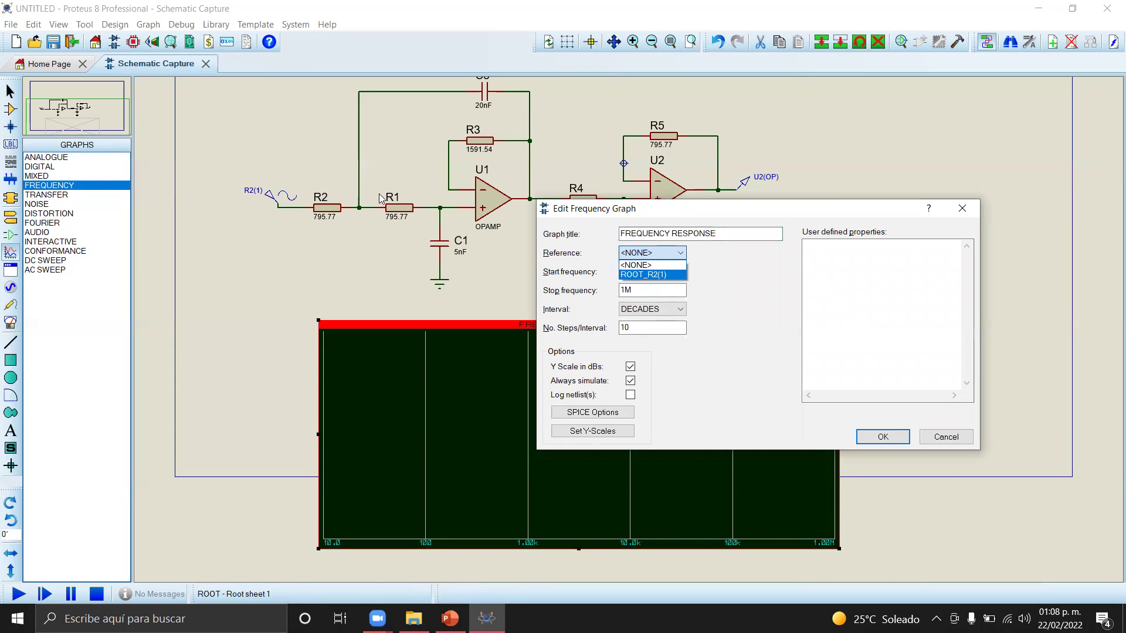
pyautogui.click(657, 274)
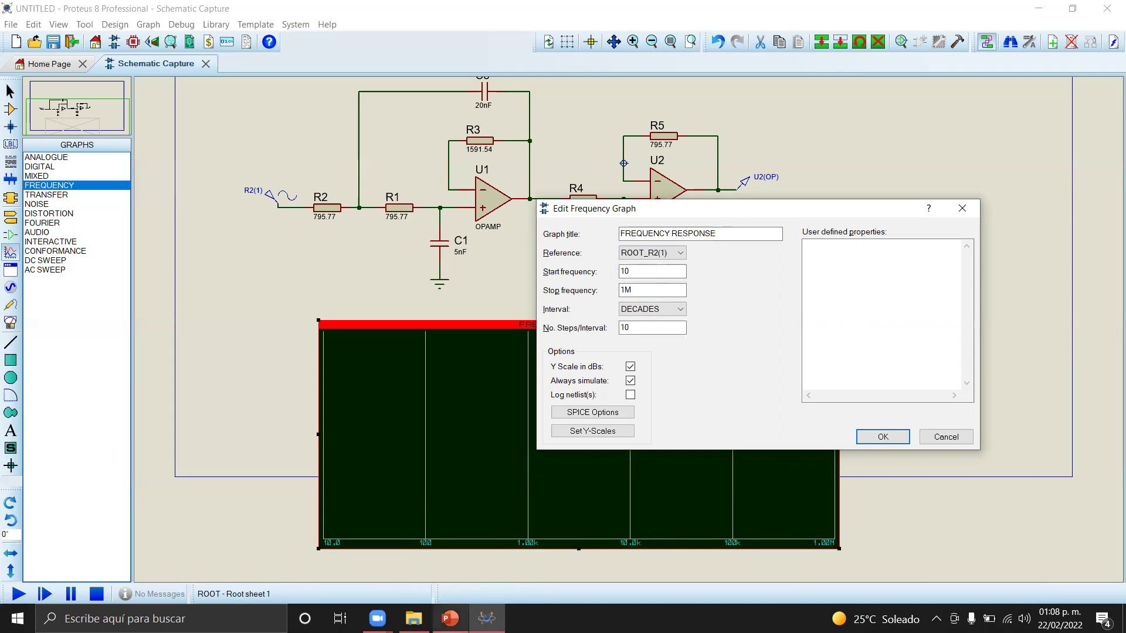
# Check the frequency range of the filter's response plot on slide 124 in PowerPoint, and return to the graph settings in Proteus
pyautogui.click(378, 619)
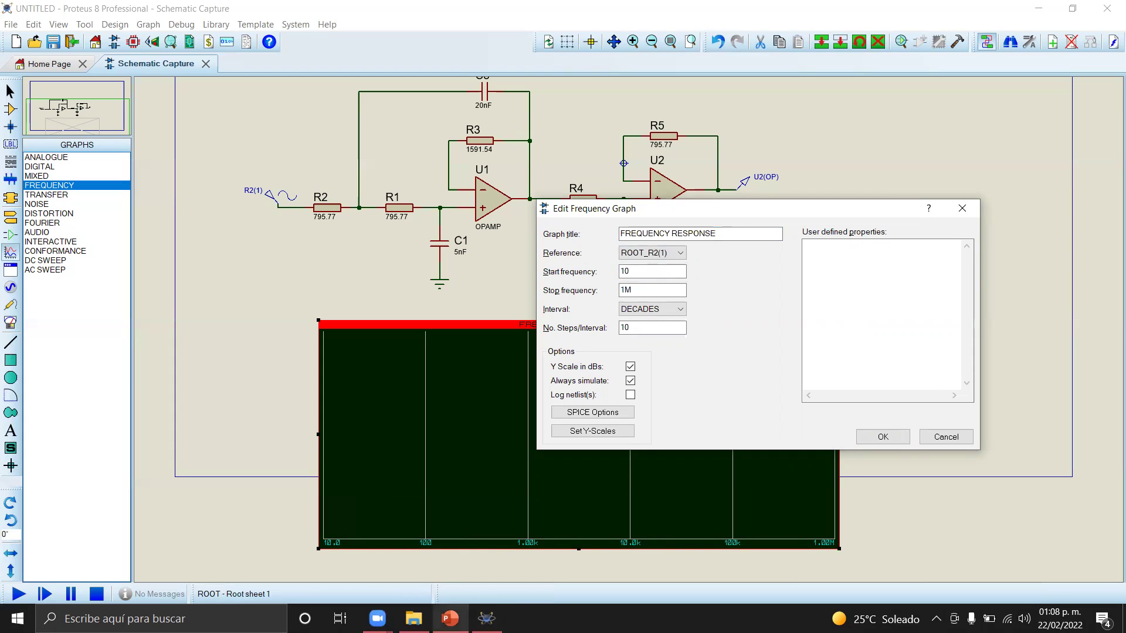
pyautogui.click(487, 618)
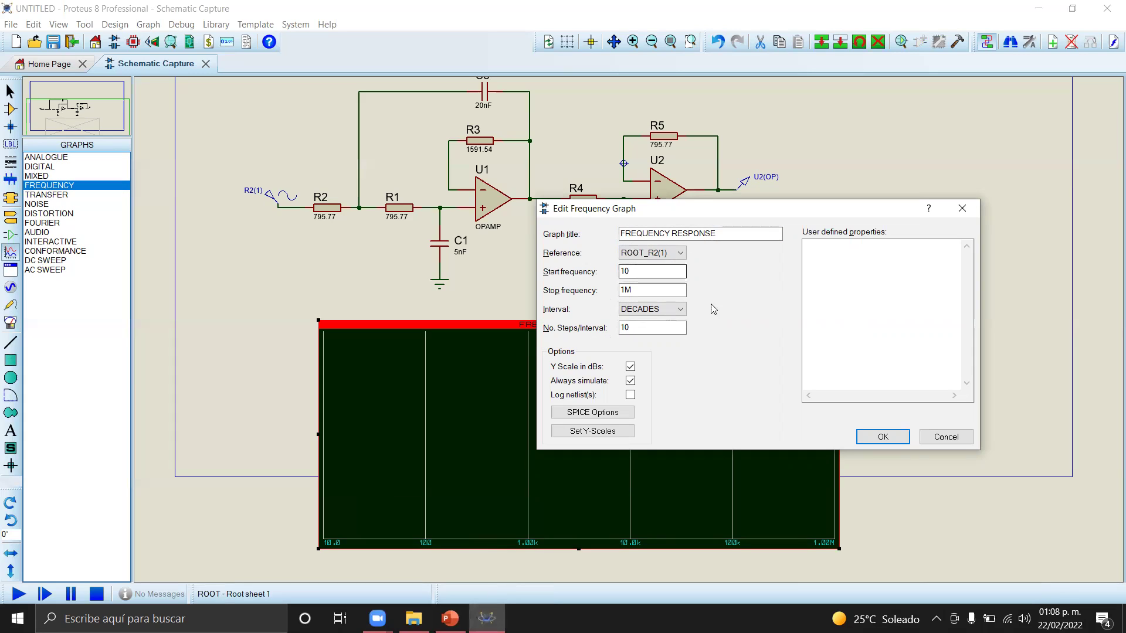
pyautogui.click(650, 272)
pyautogui.click(650, 290)
pyautogui.hotkey('alt', 'Tab')
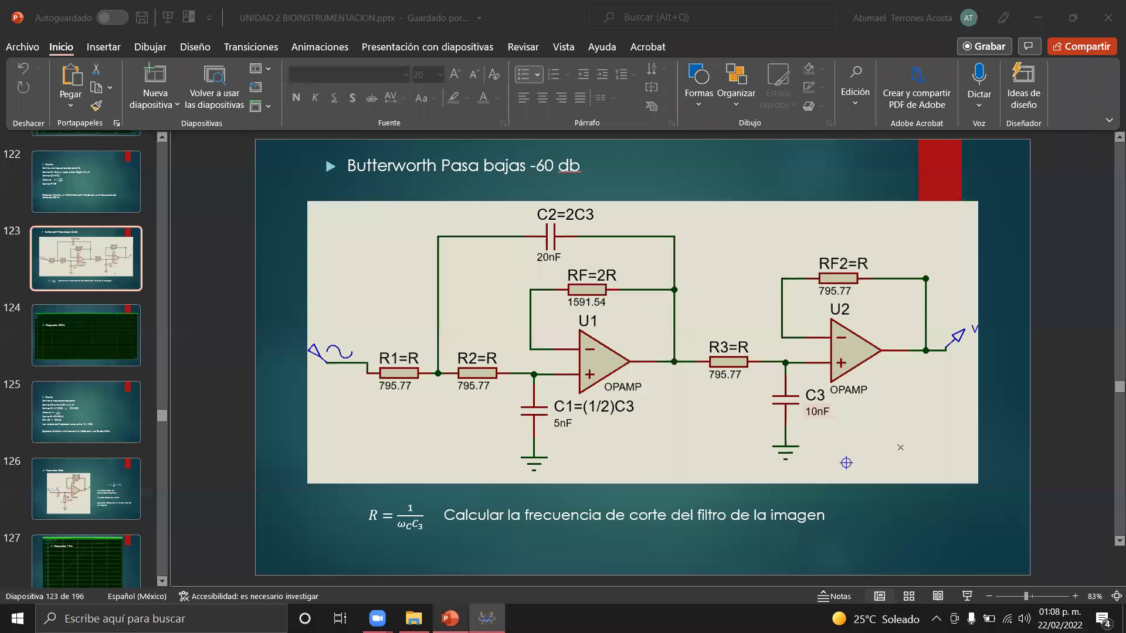
pyautogui.click(102, 360)
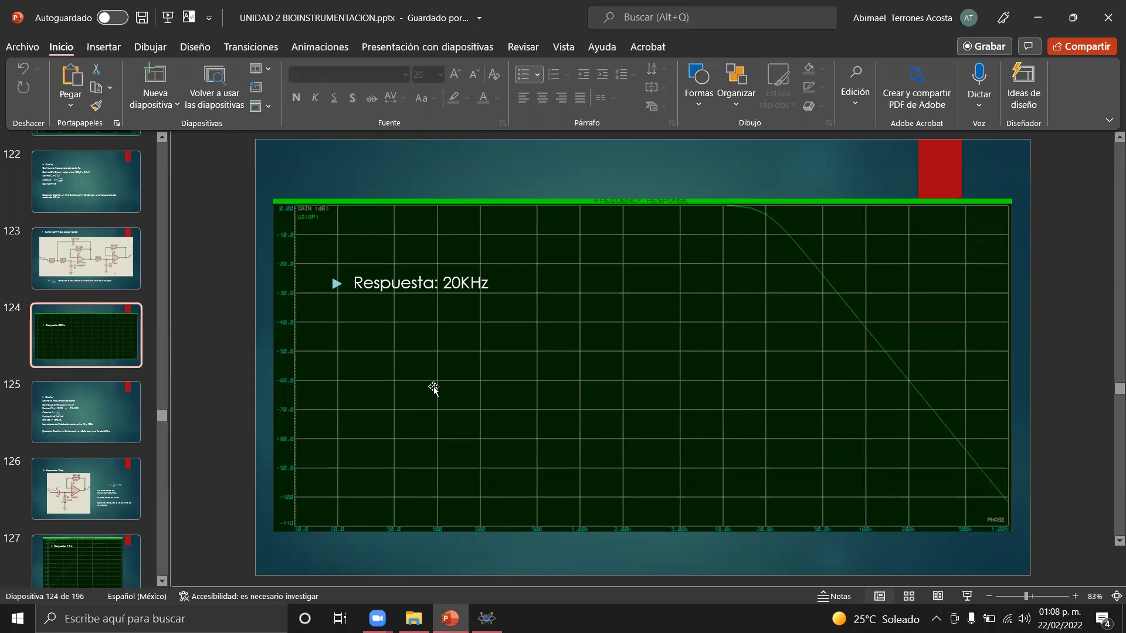
pyautogui.click(486, 617)
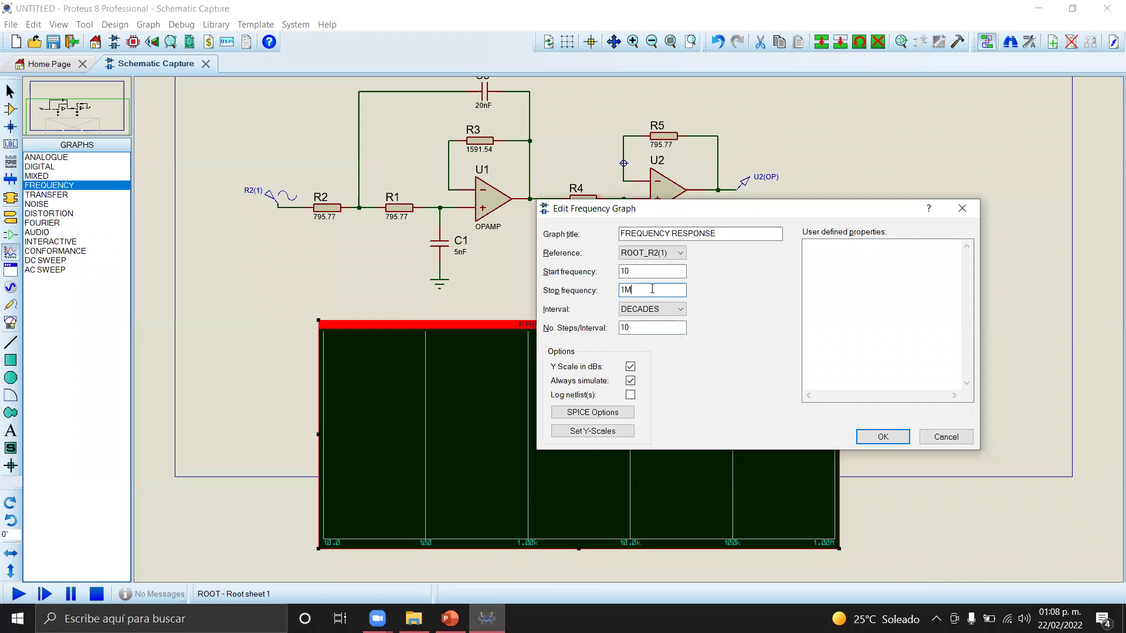
# Apply the frequency graph settings with a start frequency of 10 and a stop frequency of 1M
pyautogui.click(651, 271)
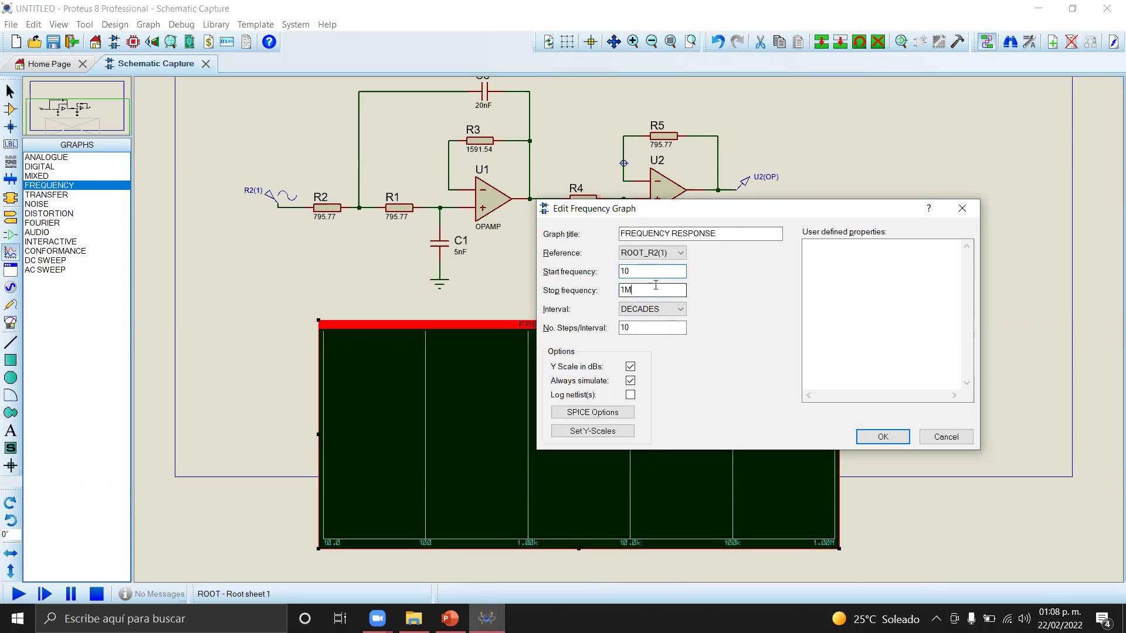
pyautogui.doubleClick(650, 271)
pyautogui.press('Tab')
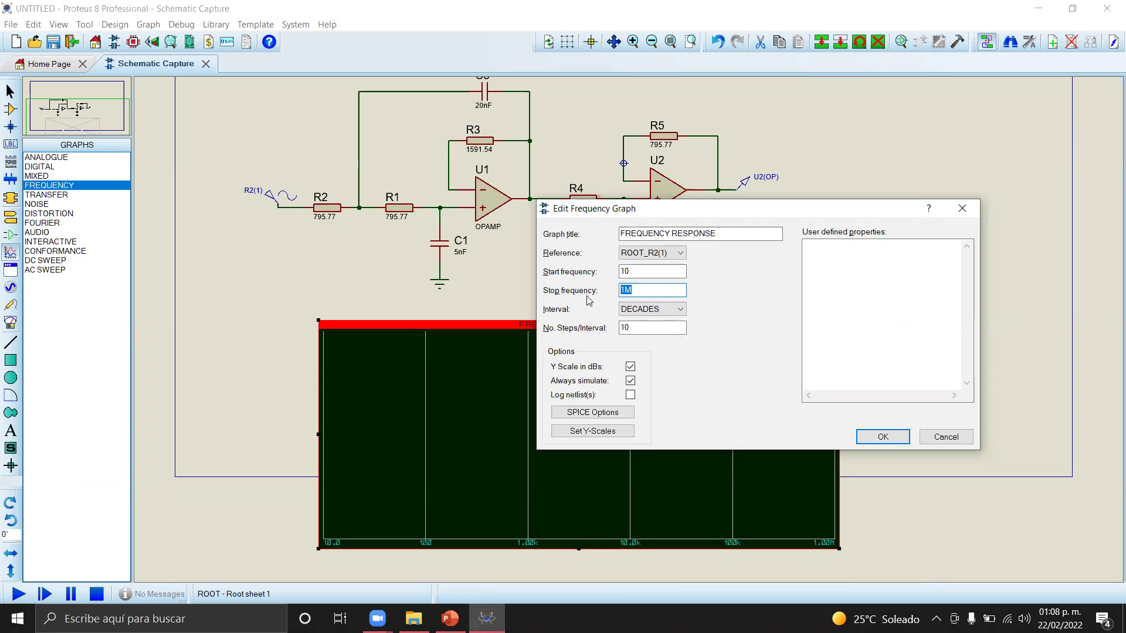
pyautogui.hotkey('shift', 'Tab')
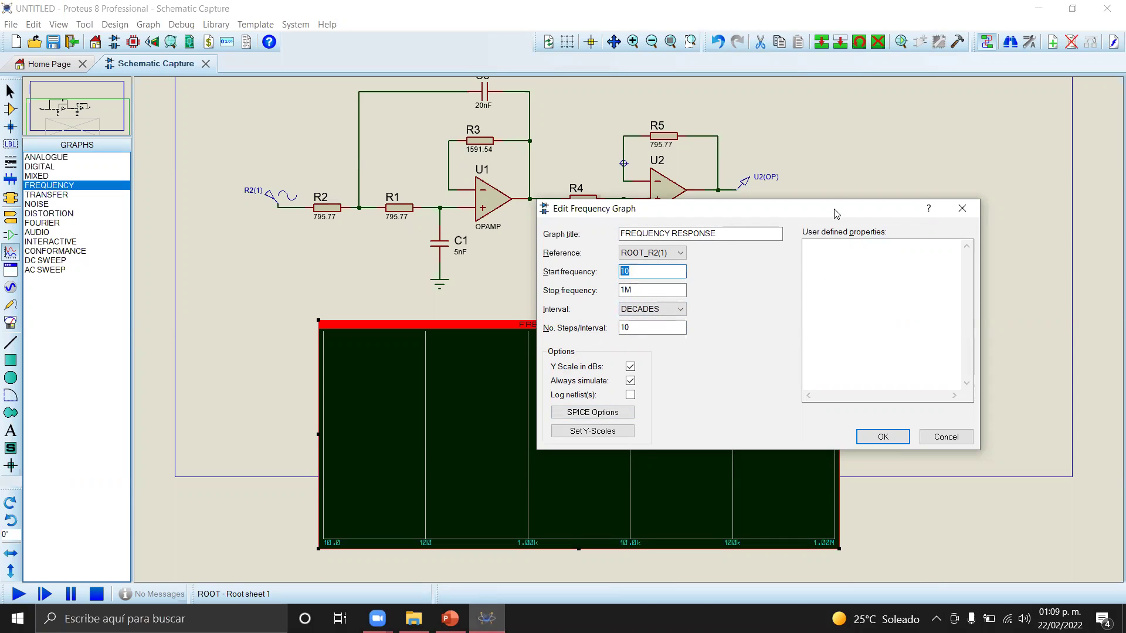
pyautogui.click(897, 440)
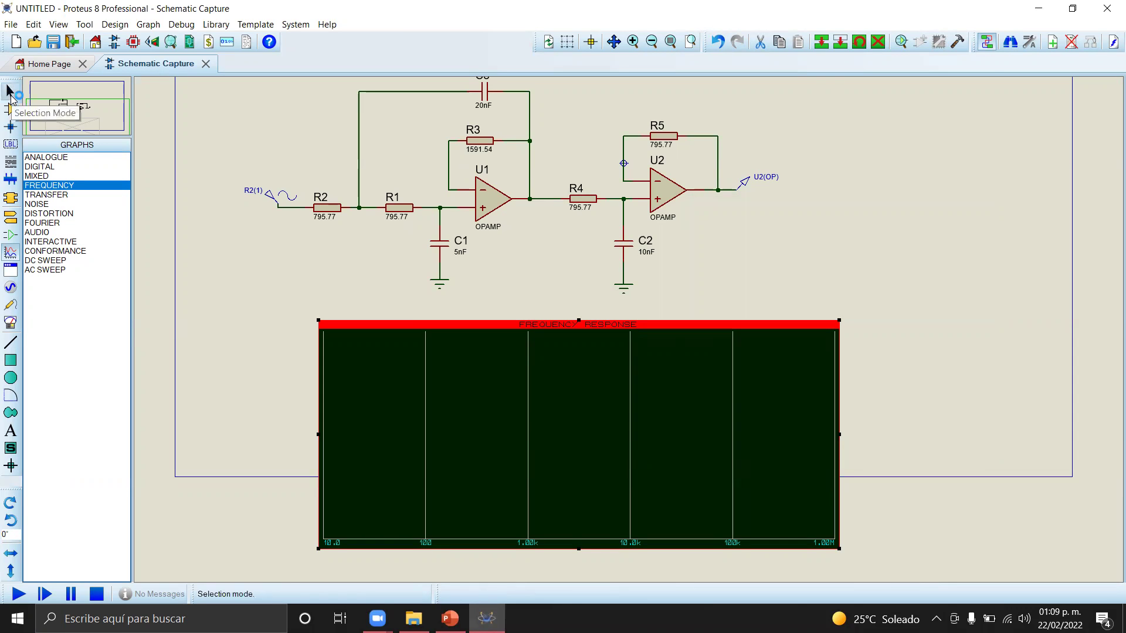
# Add the U2(OP) voltage probe to the frequency graph as a gain trace
pyautogui.click(9, 90)
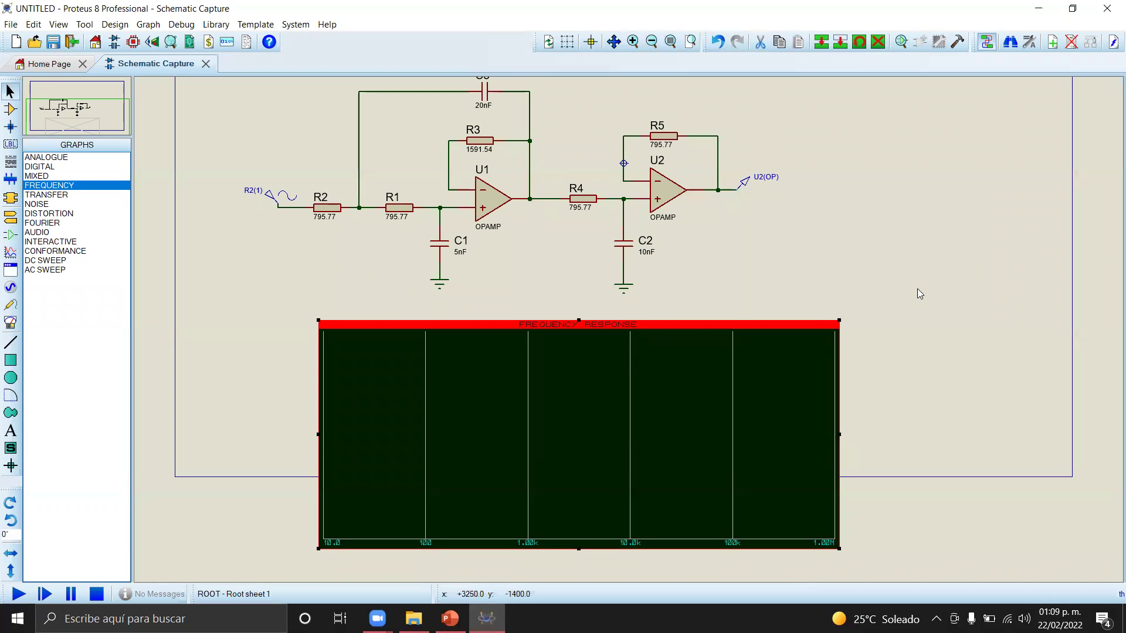
pyautogui.click(902, 275)
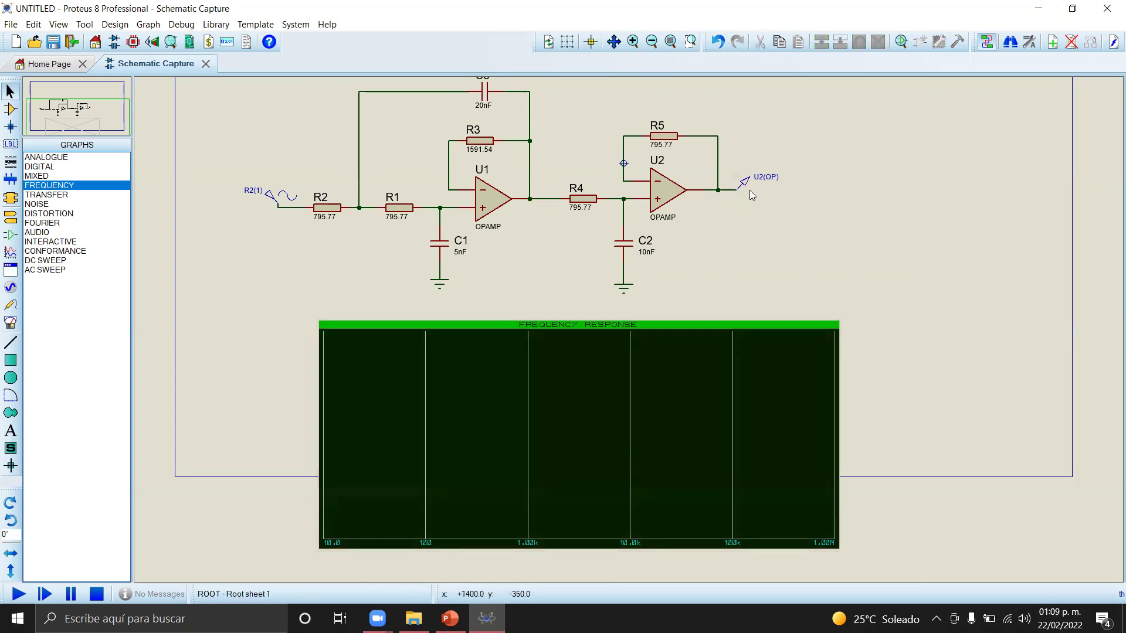
pyautogui.click(768, 184)
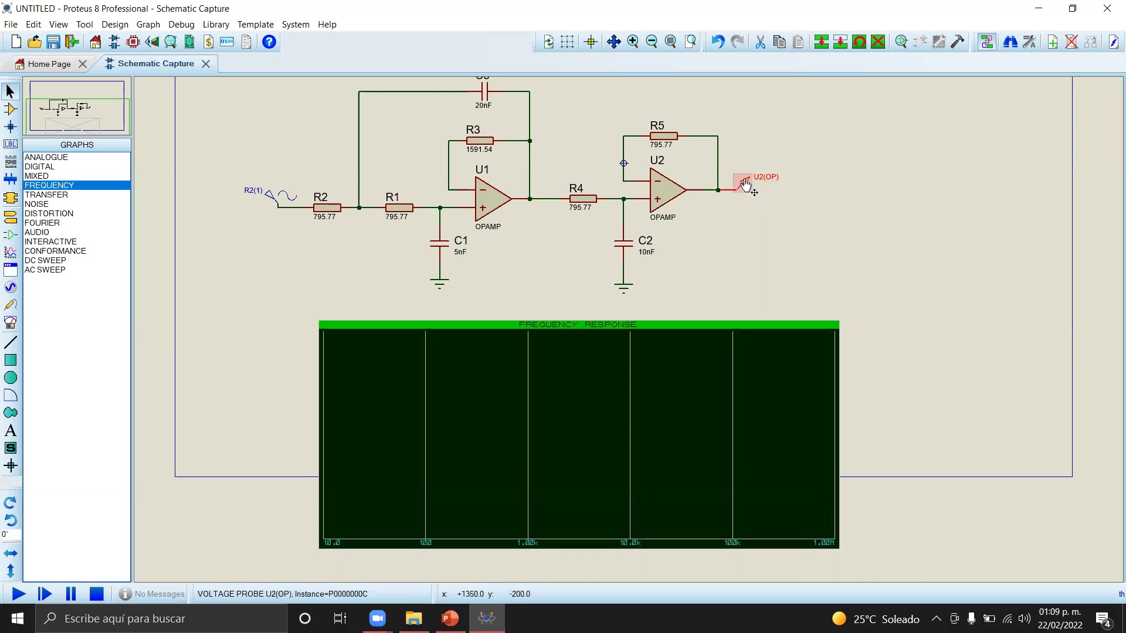
pyautogui.press('F6')
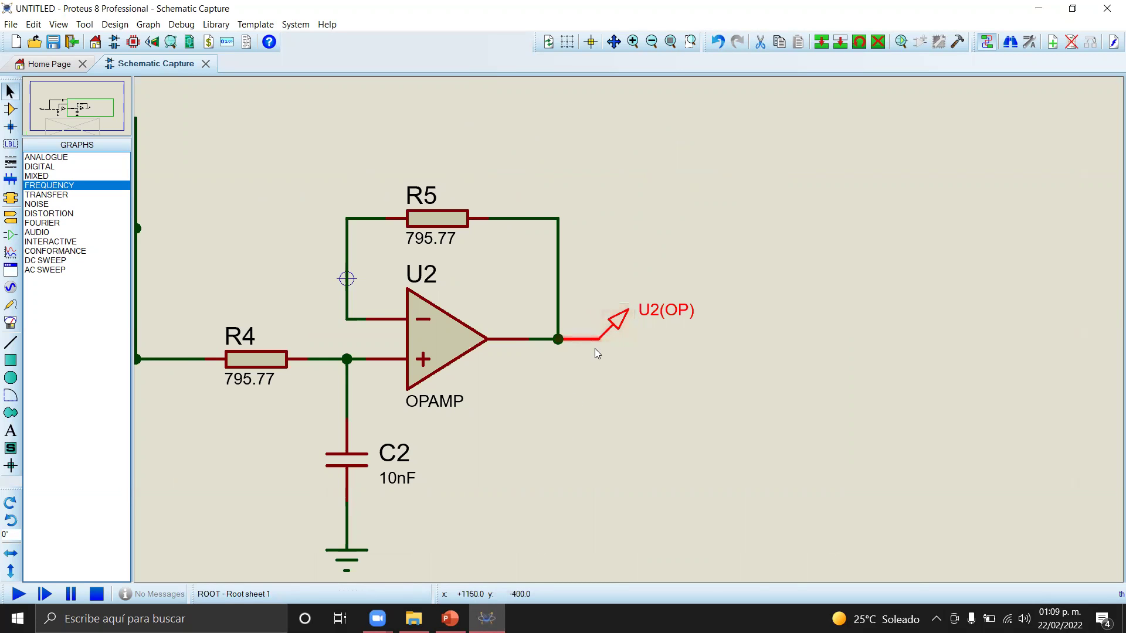
pyautogui.press('F7')
pyautogui.press('F6')
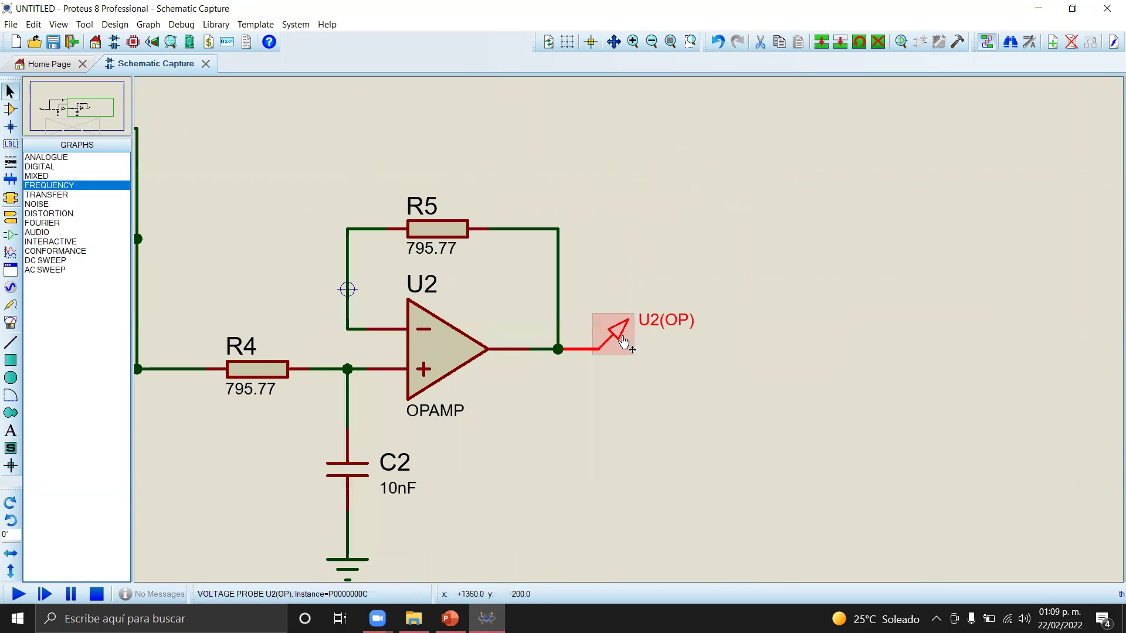
pyautogui.press('F7')
pyautogui.press('F7')
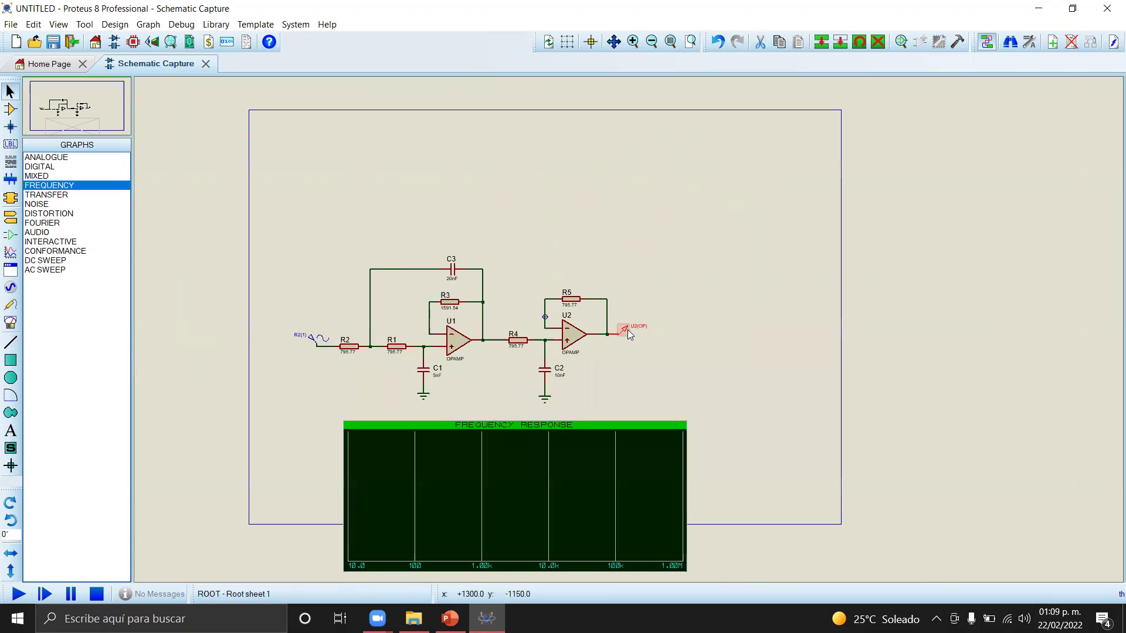
pyautogui.press('F6')
pyautogui.click(633, 248)
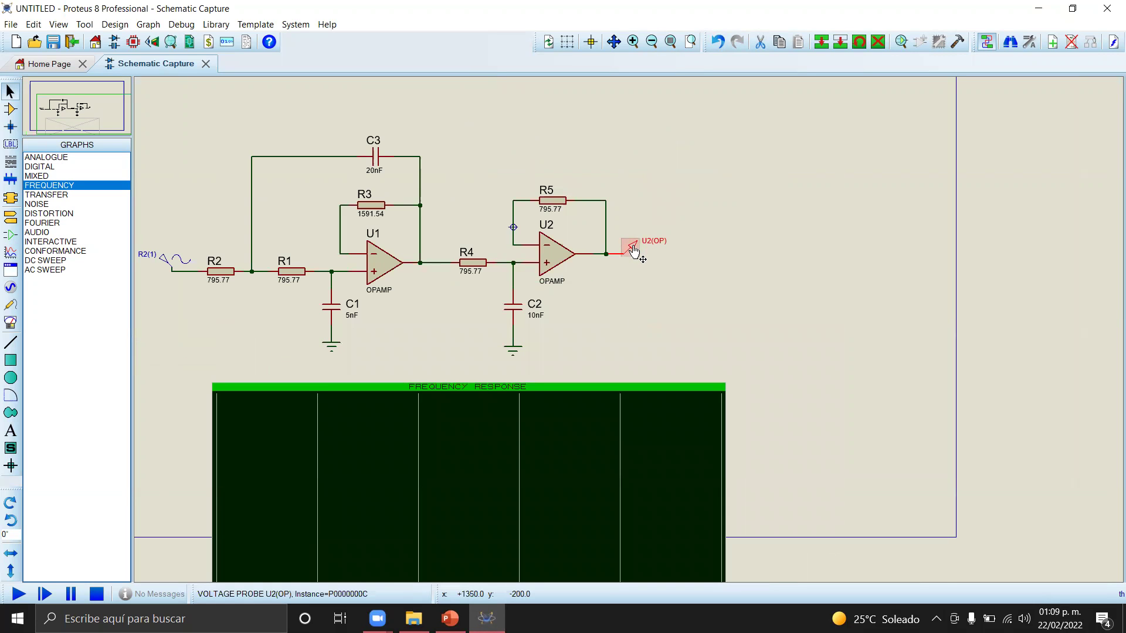
pyautogui.moveTo(633, 251); pyautogui.dragTo(274, 455)
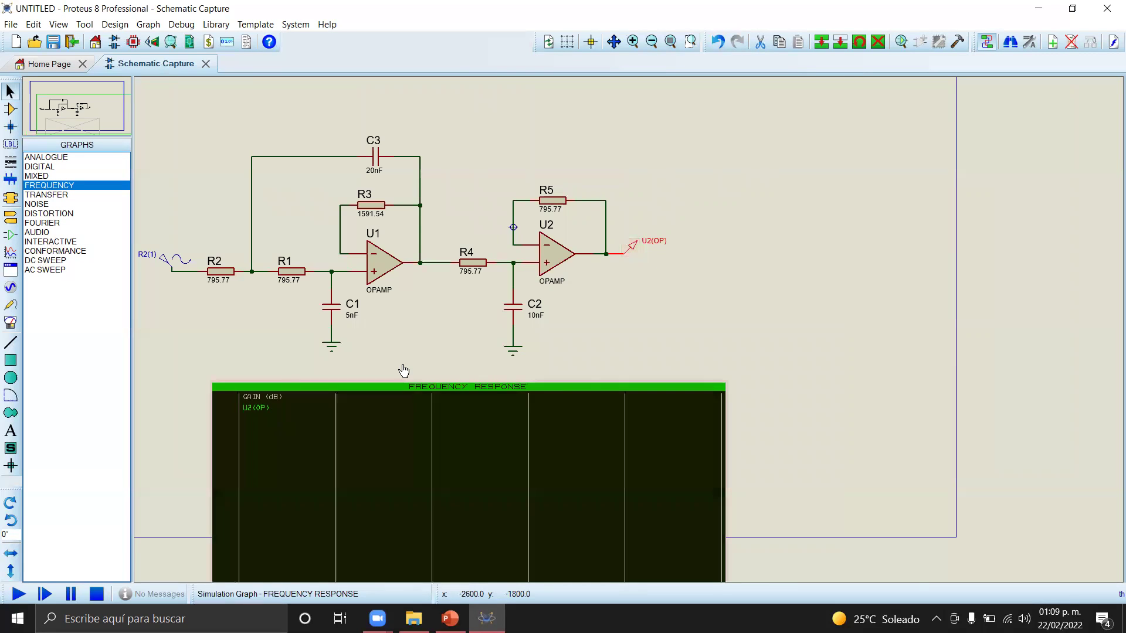
# Deselect the probe, select the frequency response graph and simulate it to plot the gain curve
pyautogui.scroll(-1, 403, 370)
pyautogui.scroll(1, 434, 408)
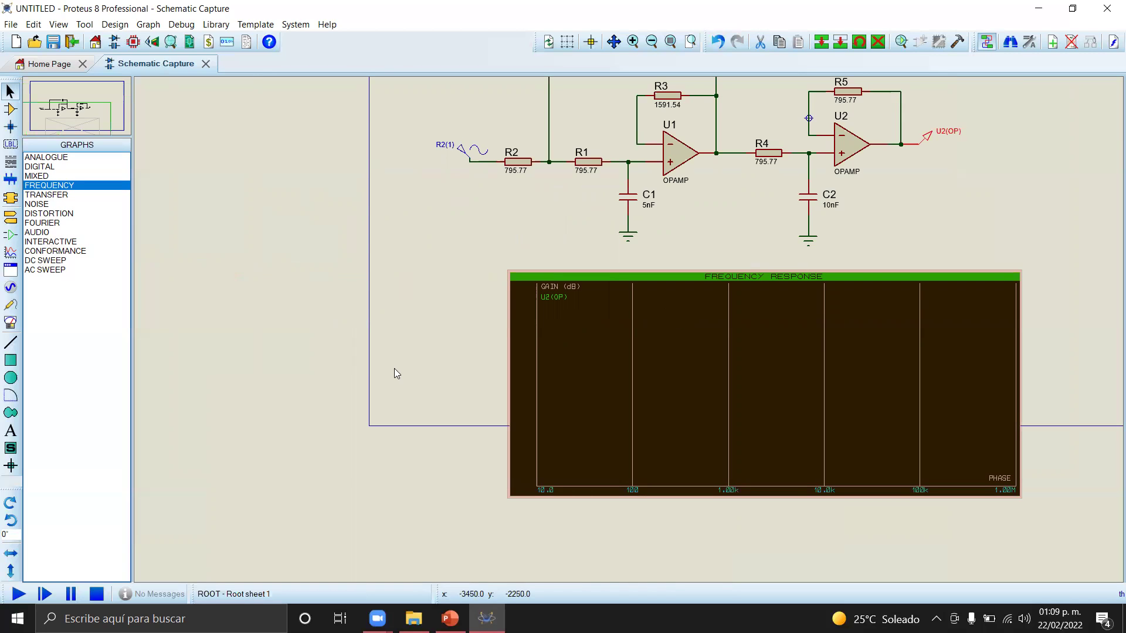
pyautogui.scroll(-2, 742, 286)
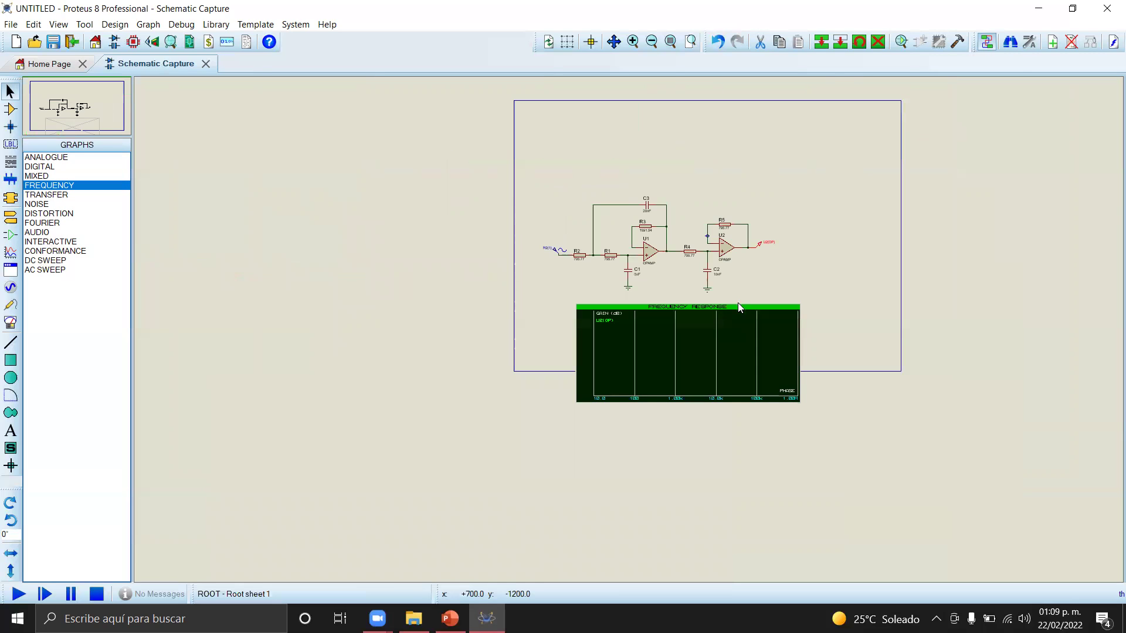
pyautogui.scroll(1, 736, 307)
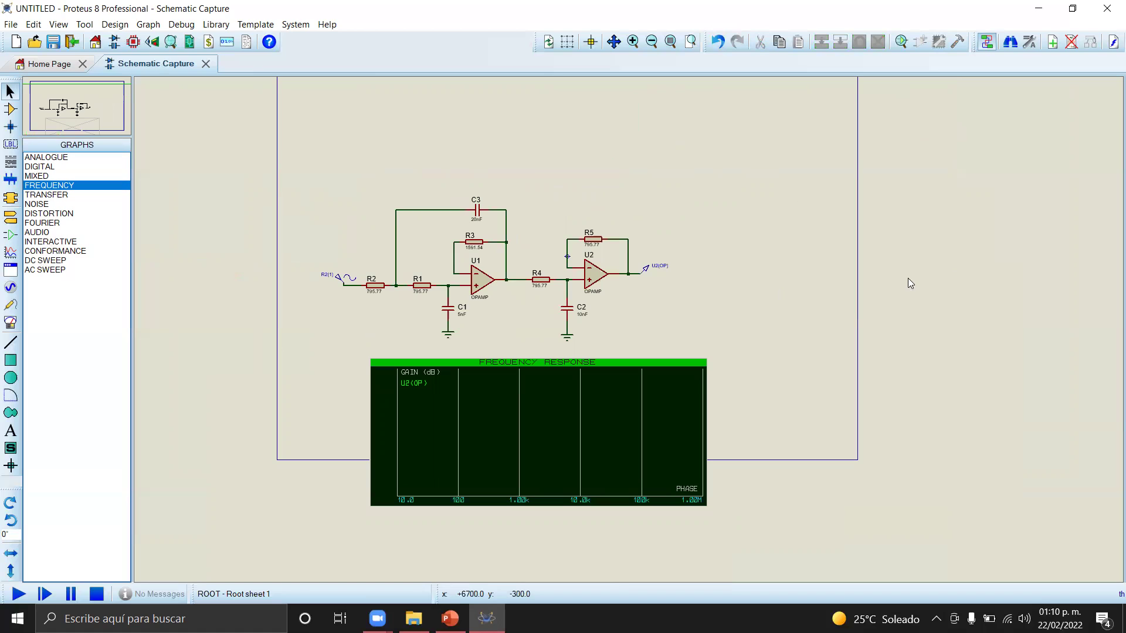
pyautogui.scroll(1, 632, 431)
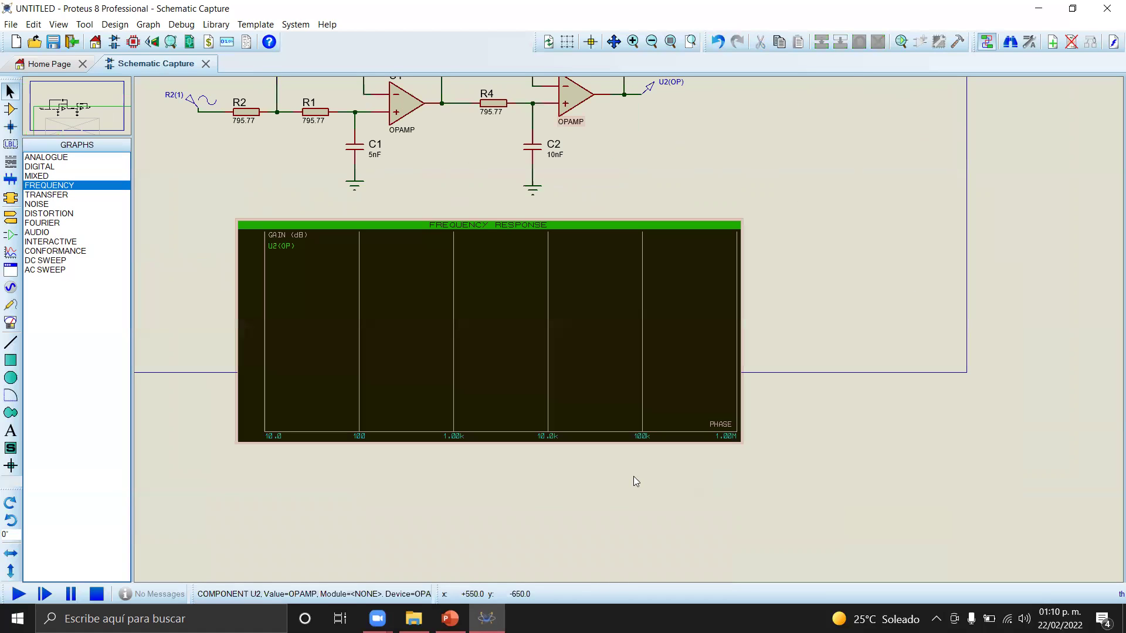
pyautogui.click(682, 339)
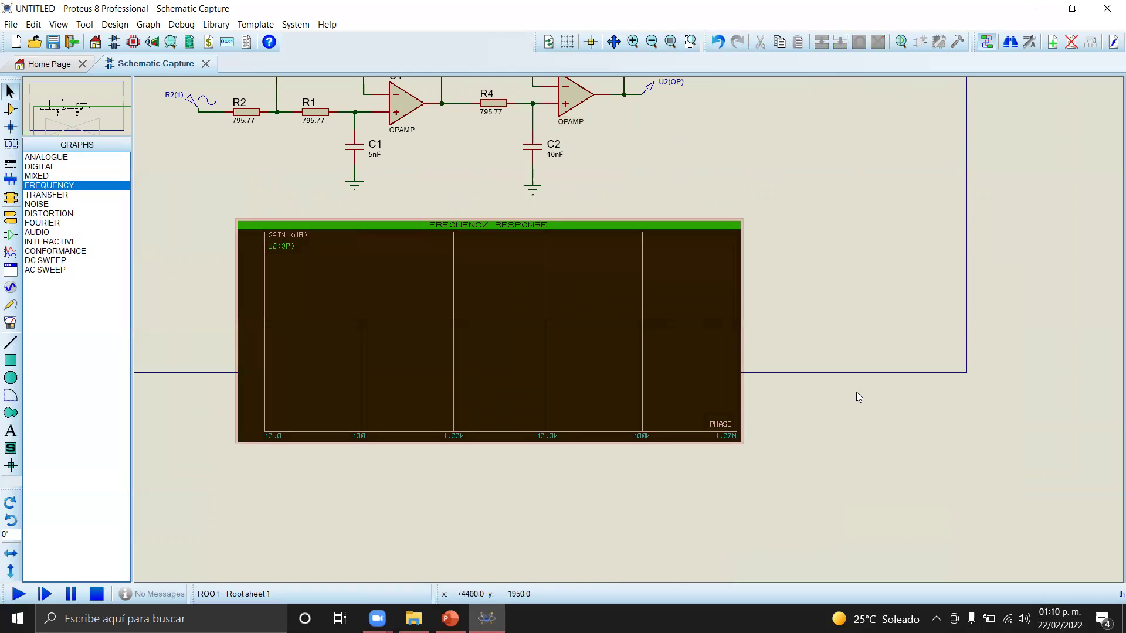
pyautogui.click(589, 300)
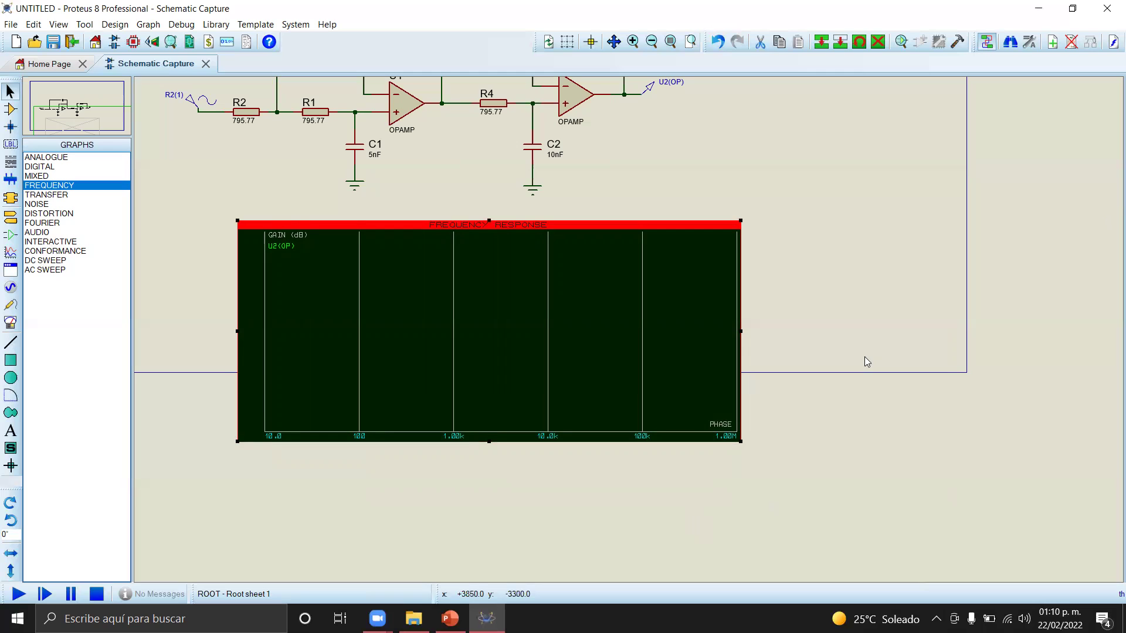
pyautogui.press('space')
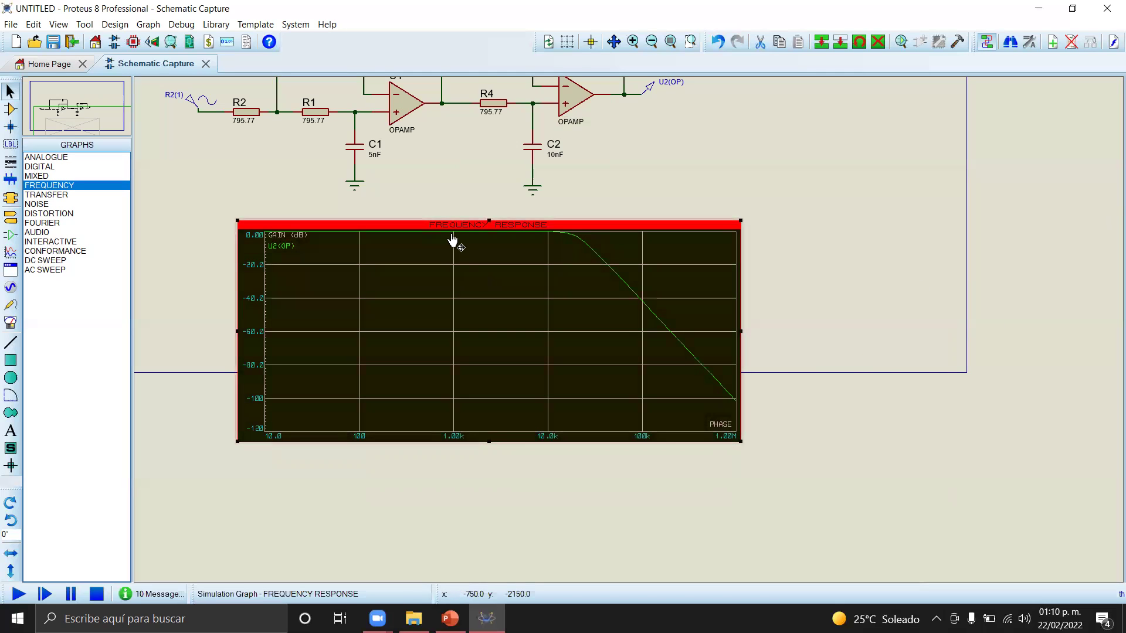
# Deselect the frequency graph and compare its curve with the response plot on slide 124 in PowerPoint, returning to Proteus
pyautogui.click(885, 266)
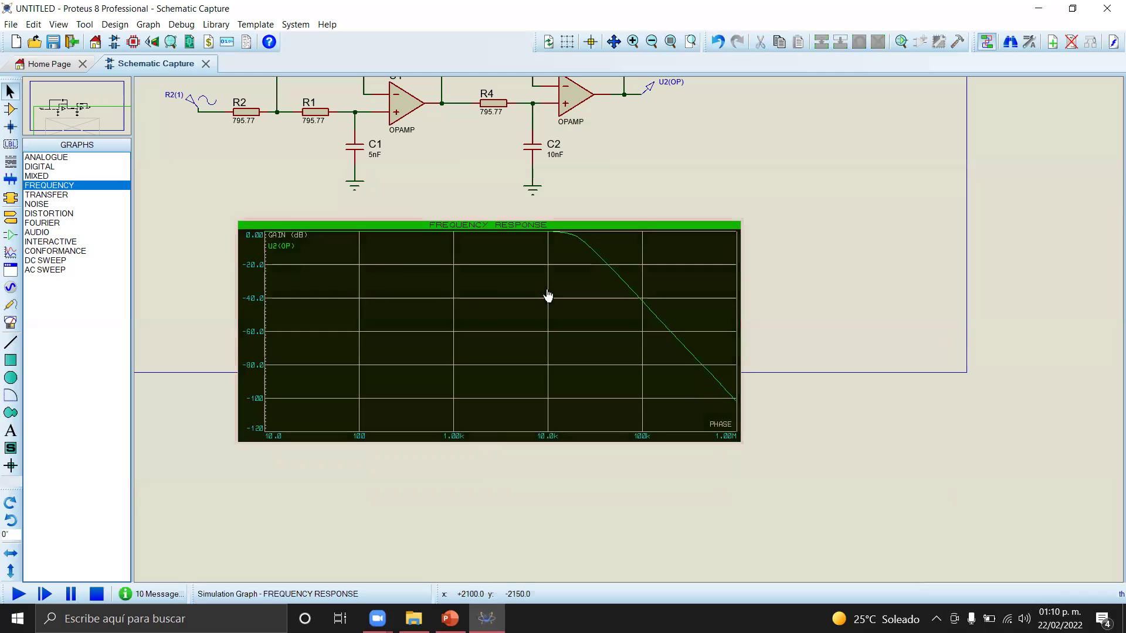
pyautogui.scroll(1, 610, 316)
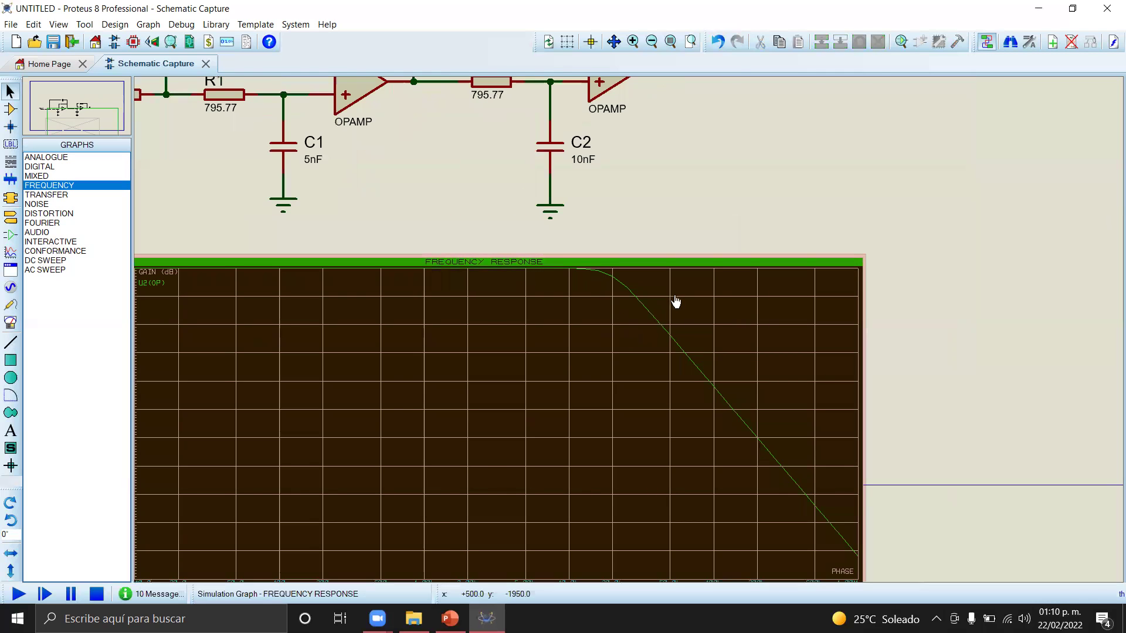
pyautogui.scroll(-1, 674, 302)
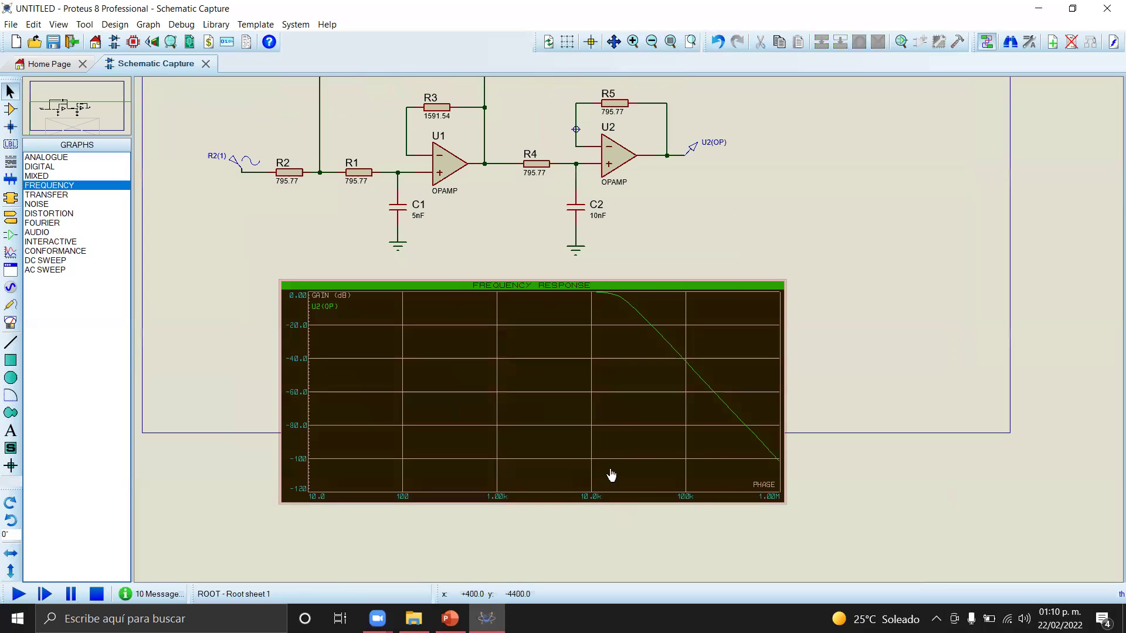
pyautogui.click(449, 618)
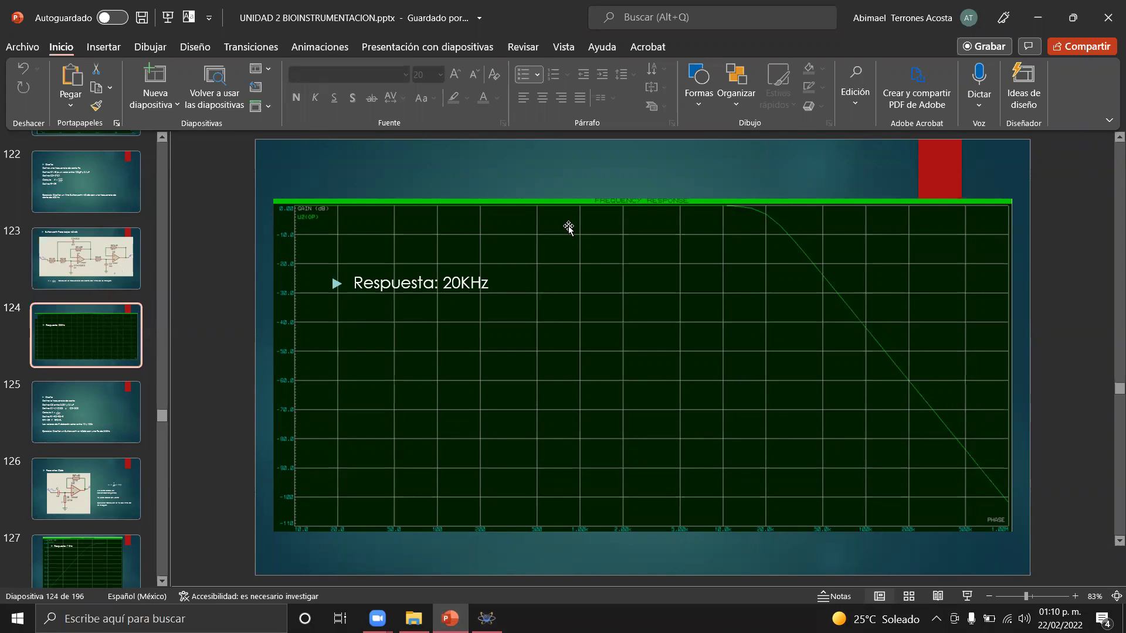
pyautogui.click(487, 618)
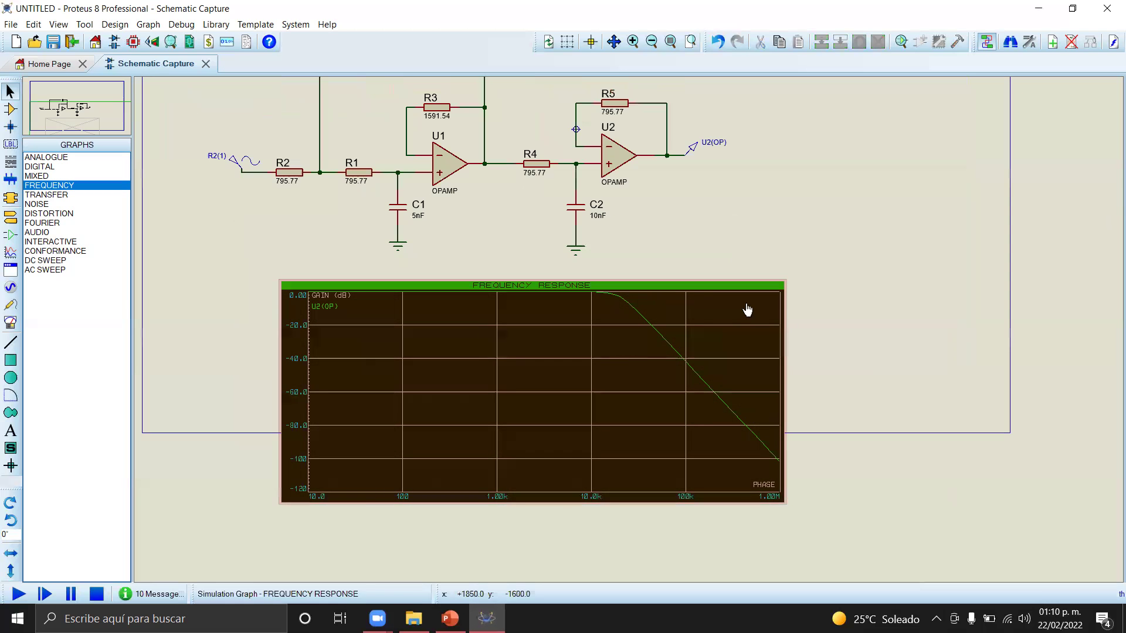
# Maximize the frequency response graph in its own window, inspect the gain curve, and close that window to return to the schematic
pyautogui.rightClick(679, 334)
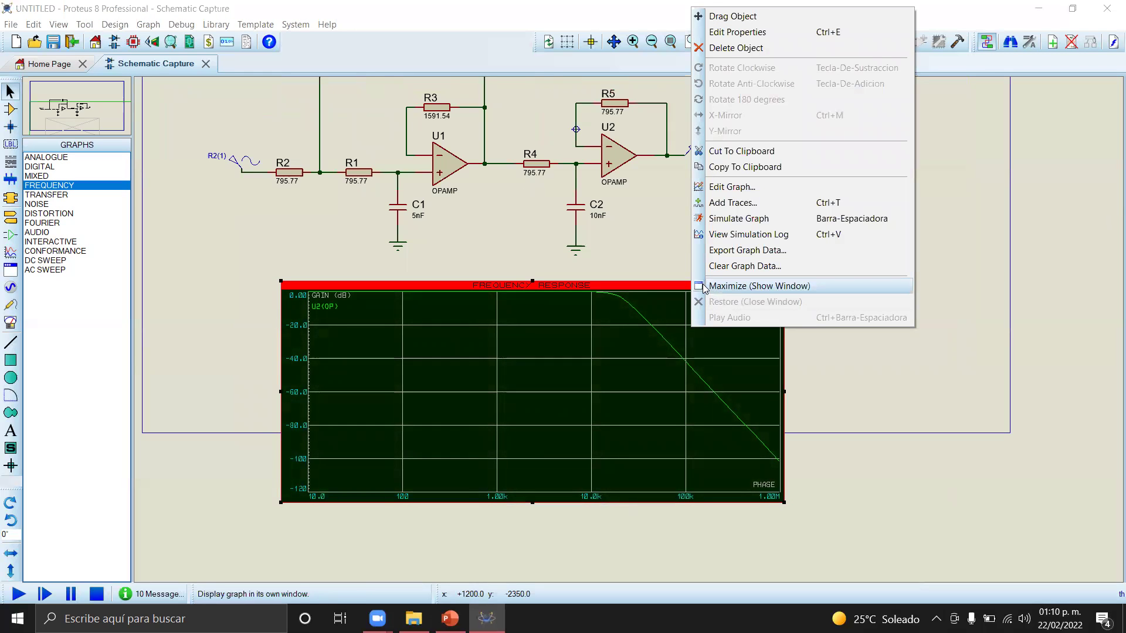
pyautogui.click(757, 286)
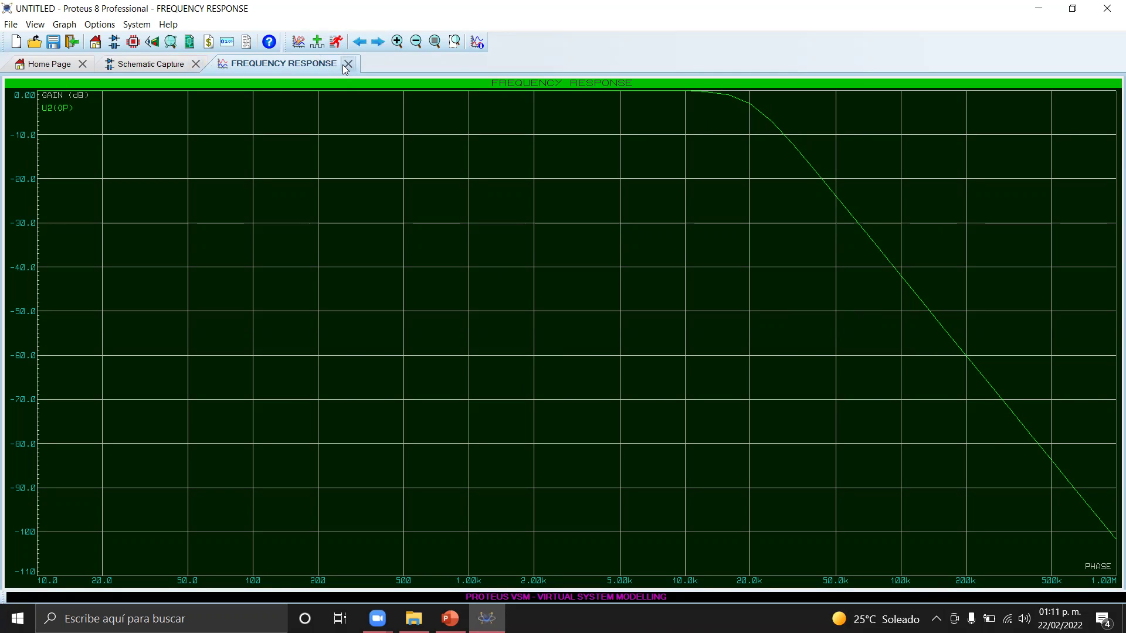
pyautogui.click(157, 65)
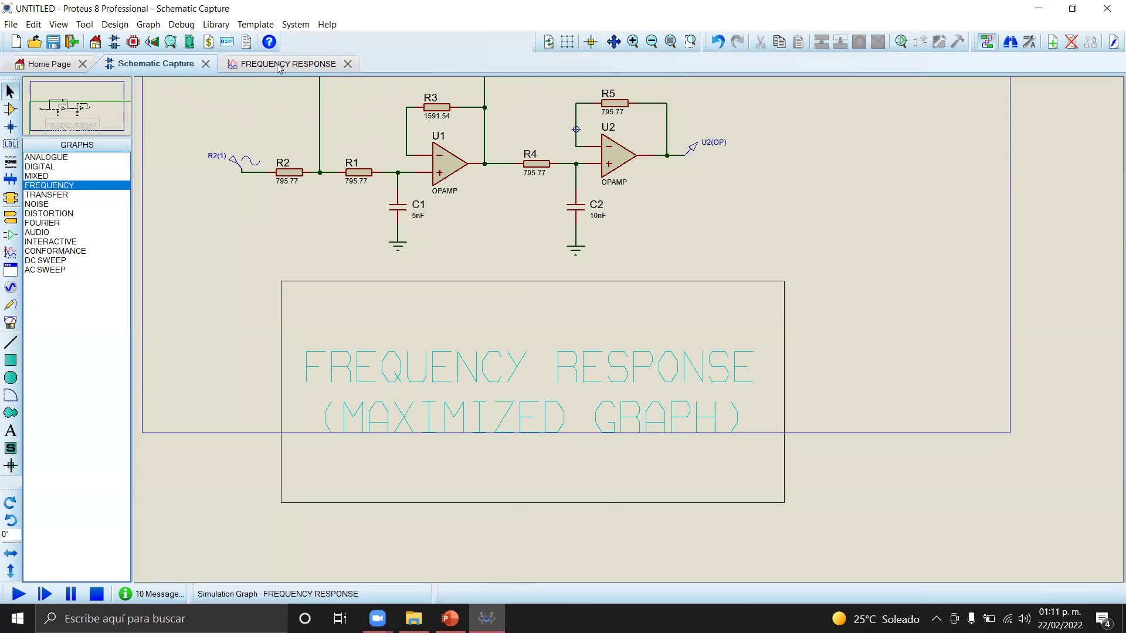
pyautogui.click(278, 64)
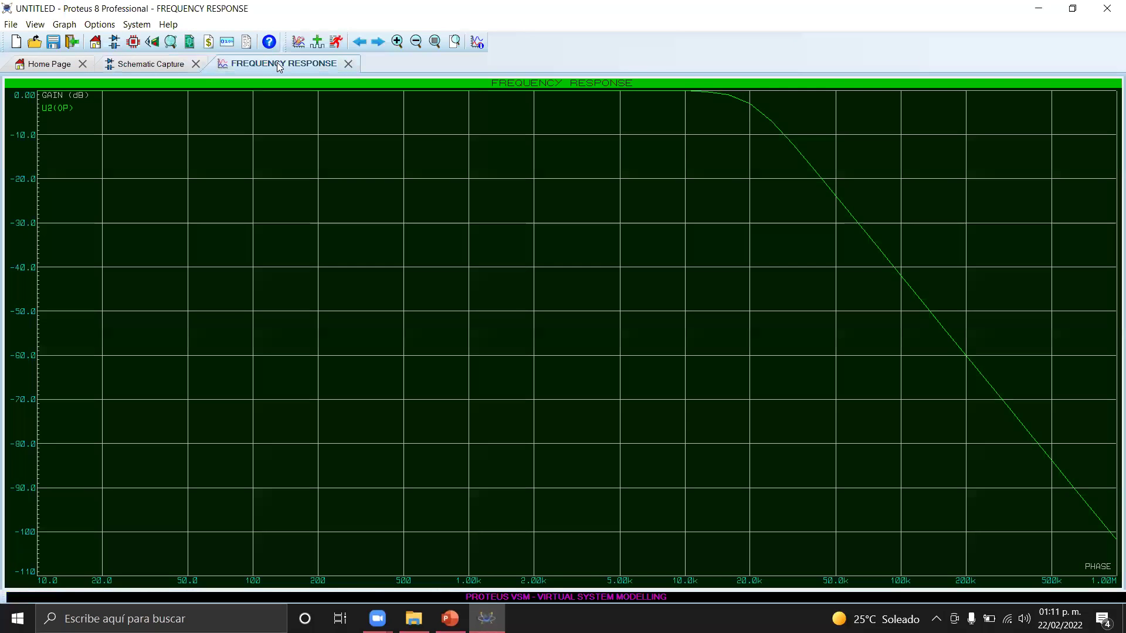
pyautogui.click(348, 64)
pyautogui.scroll(-1, 488, 347)
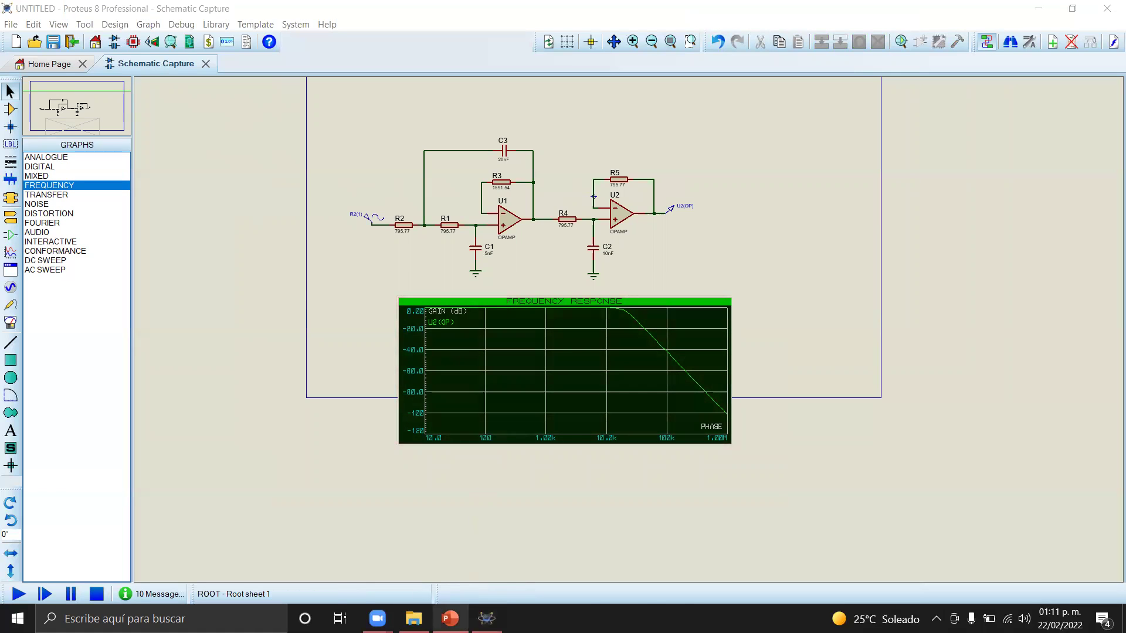
# Switch to PowerPoint, go to the design exercise on slide 125, and highlight the required cutoff frequency and the cutoff frequency design step
pyautogui.click(450, 619)
pyautogui.click(146, 247)
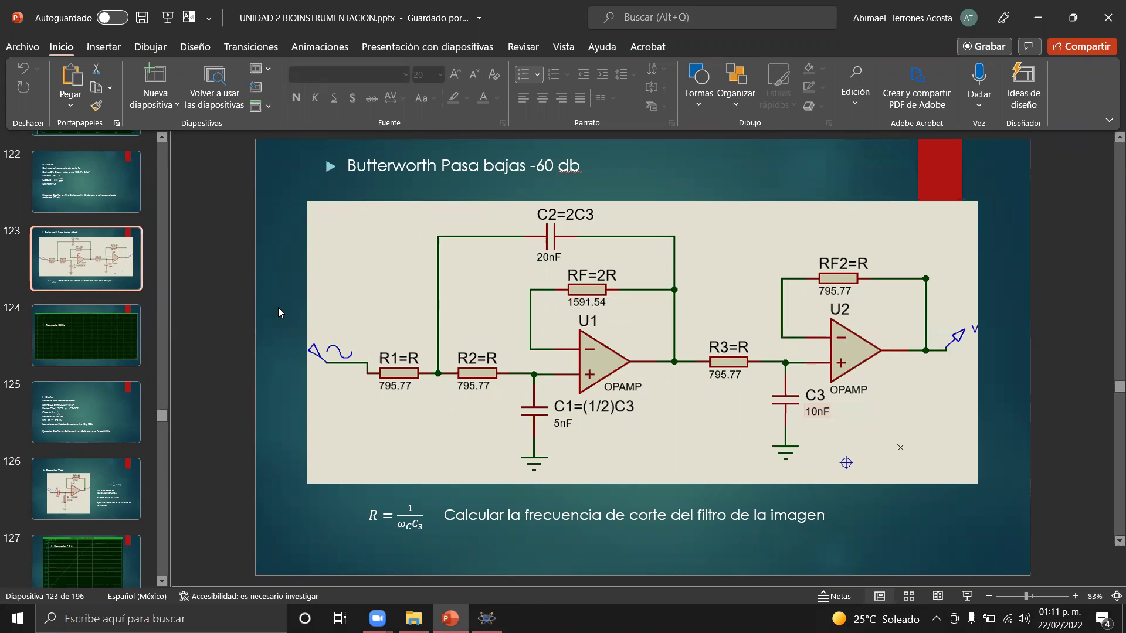
pyautogui.click(89, 319)
pyautogui.click(75, 403)
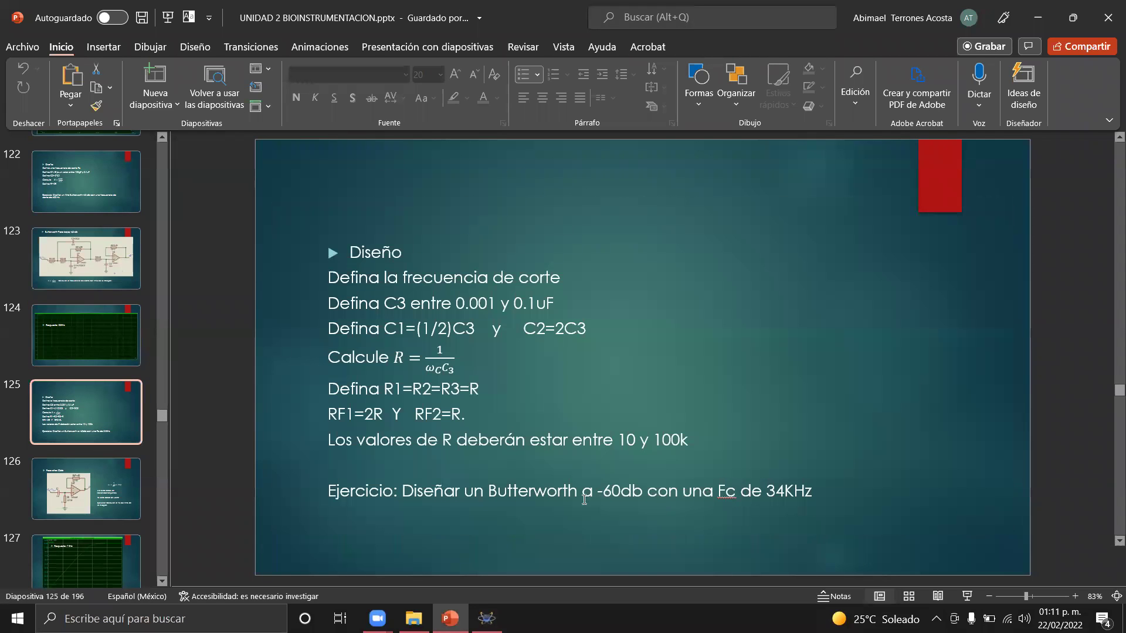
pyautogui.moveTo(761, 493); pyautogui.dragTo(814, 497)
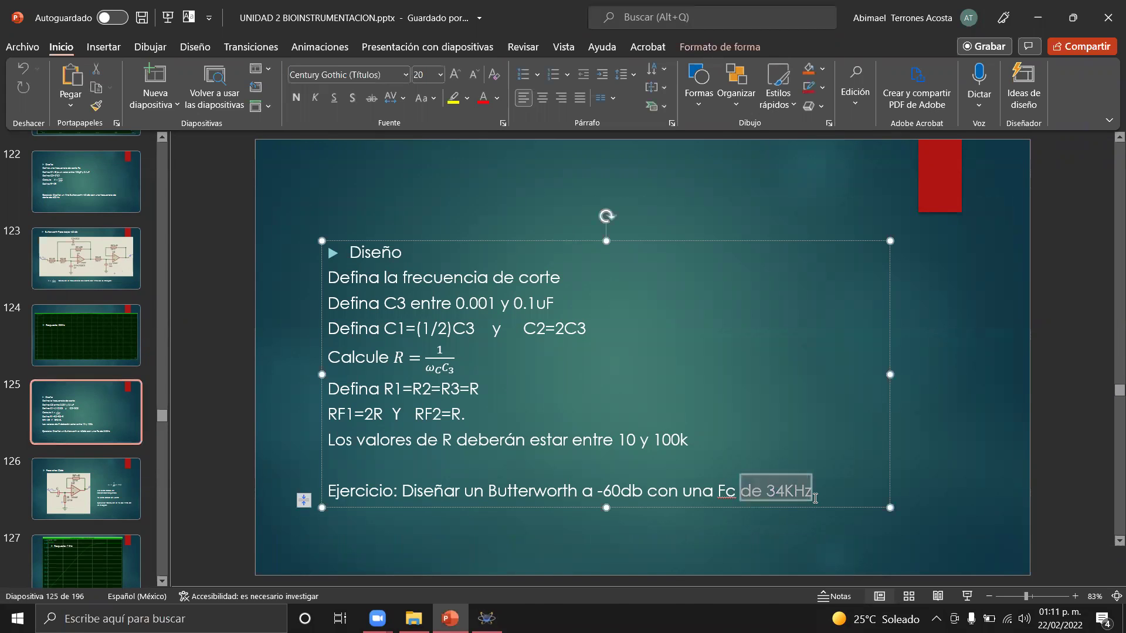
pyautogui.click(396, 275)
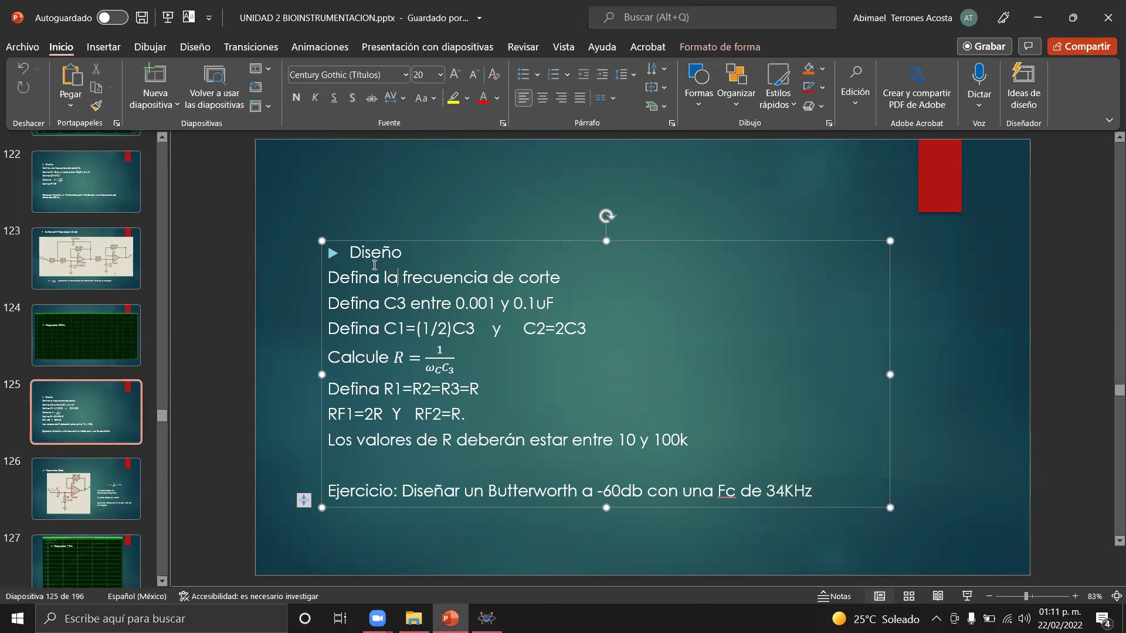
pyautogui.moveTo(358, 277); pyautogui.dragTo(567, 278)
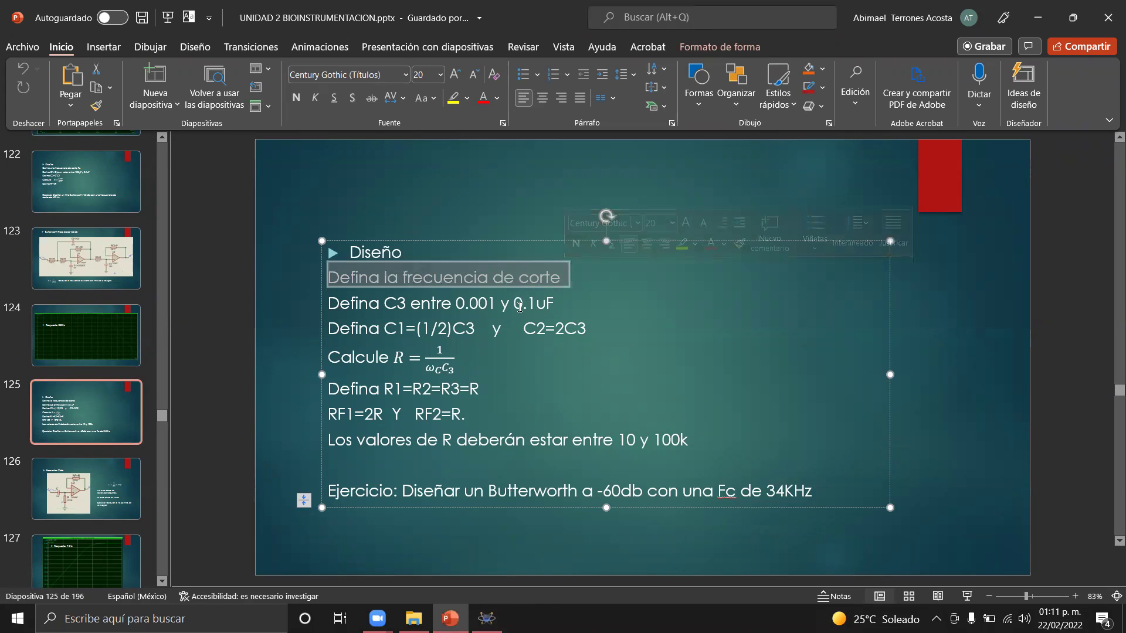
pyautogui.click(519, 305)
pyautogui.moveTo(455, 284); pyautogui.dragTo(569, 295)
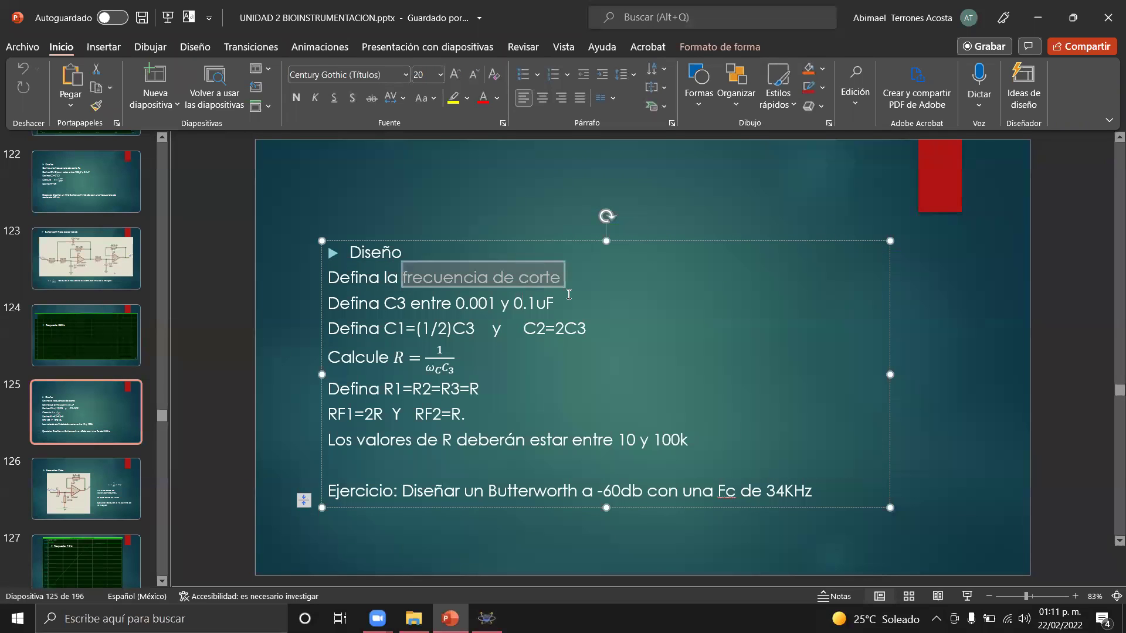
# Highlight the allowed C3 range in the design steps on slide 125, ending on the 0.1uF limit
pyautogui.moveTo(364, 300); pyautogui.dragTo(467, 298)
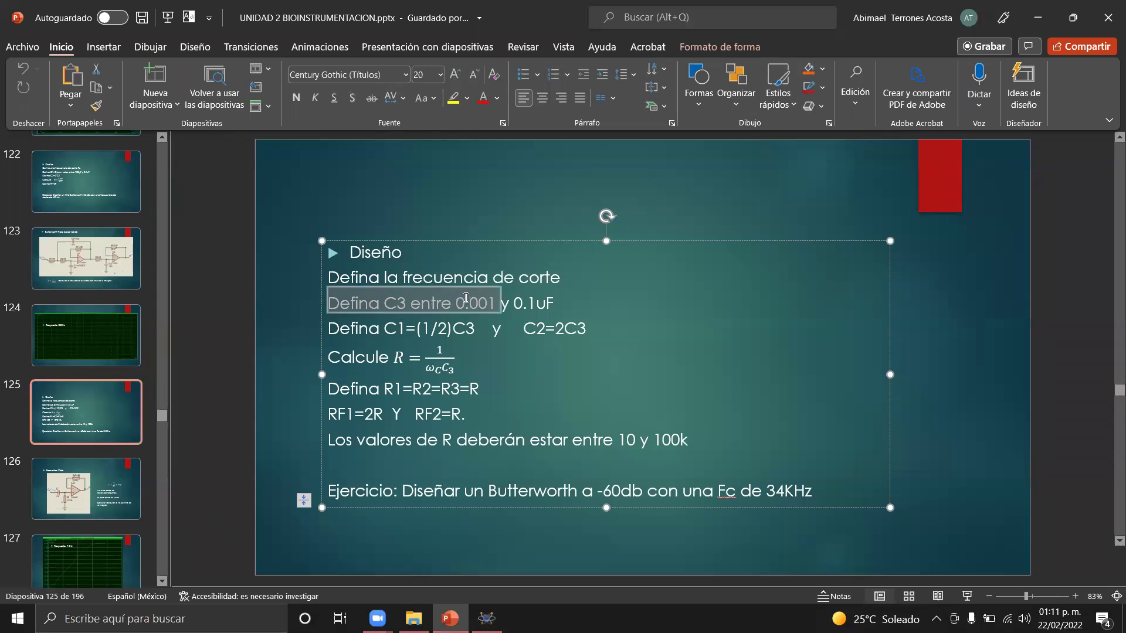
pyautogui.click(435, 303)
pyautogui.moveTo(397, 300); pyautogui.dragTo(504, 300)
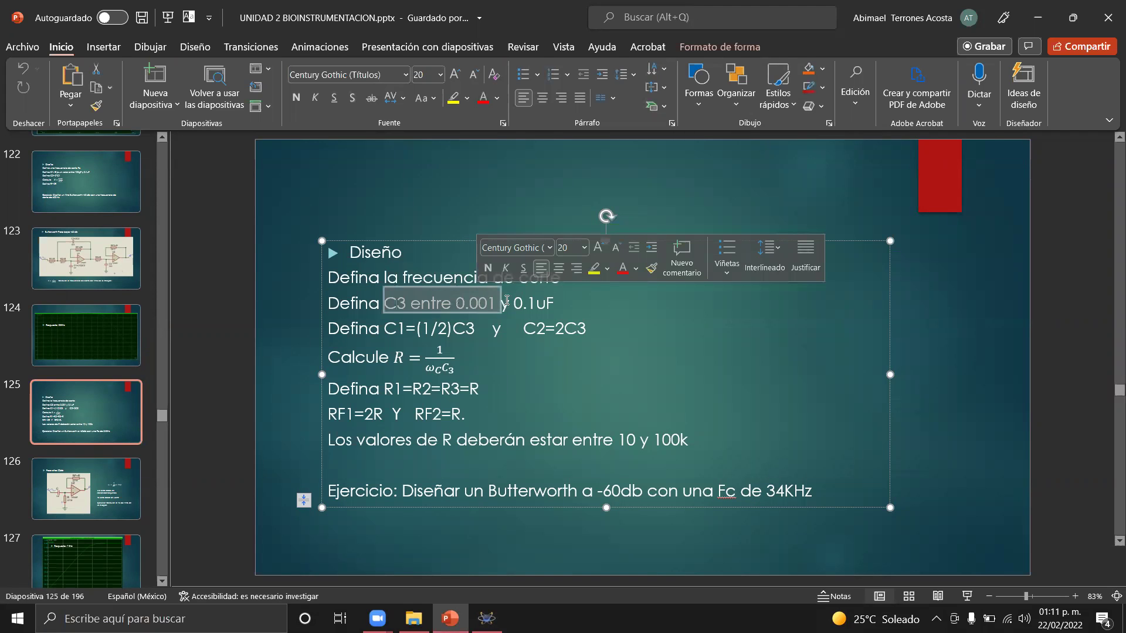
pyautogui.click(514, 301)
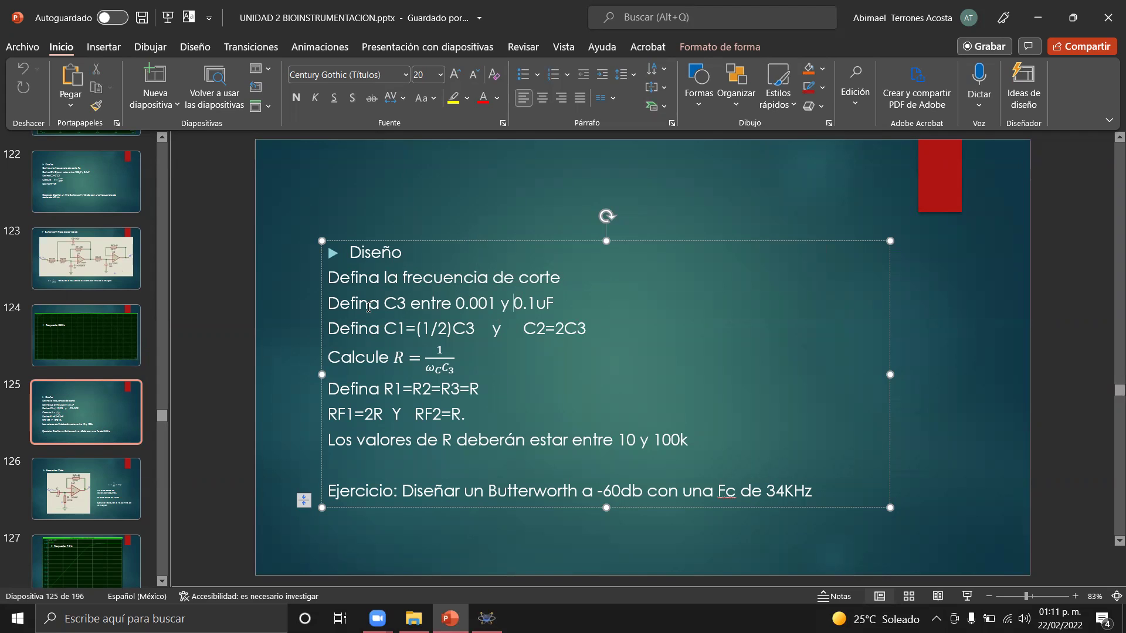
pyautogui.moveTo(386, 312); pyautogui.dragTo(554, 299)
pyautogui.click(466, 328)
pyautogui.click(545, 304)
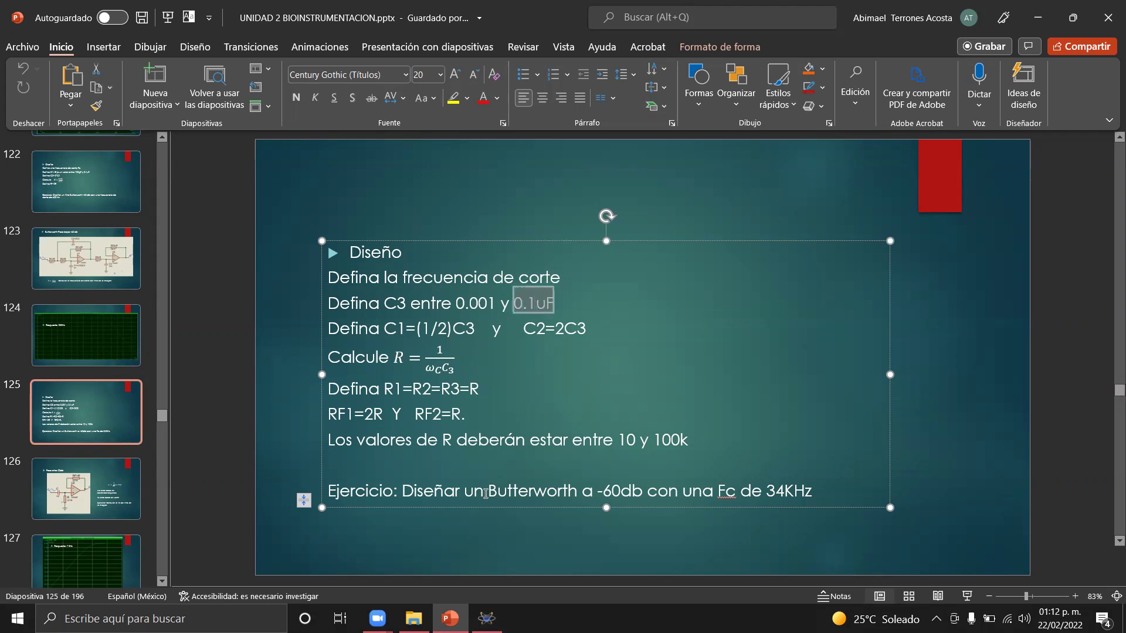
# Compare the capacitors in the Proteus schematic with the labelled circuit on slide 123 in PowerPoint, and go back to slide 125
pyautogui.click(486, 618)
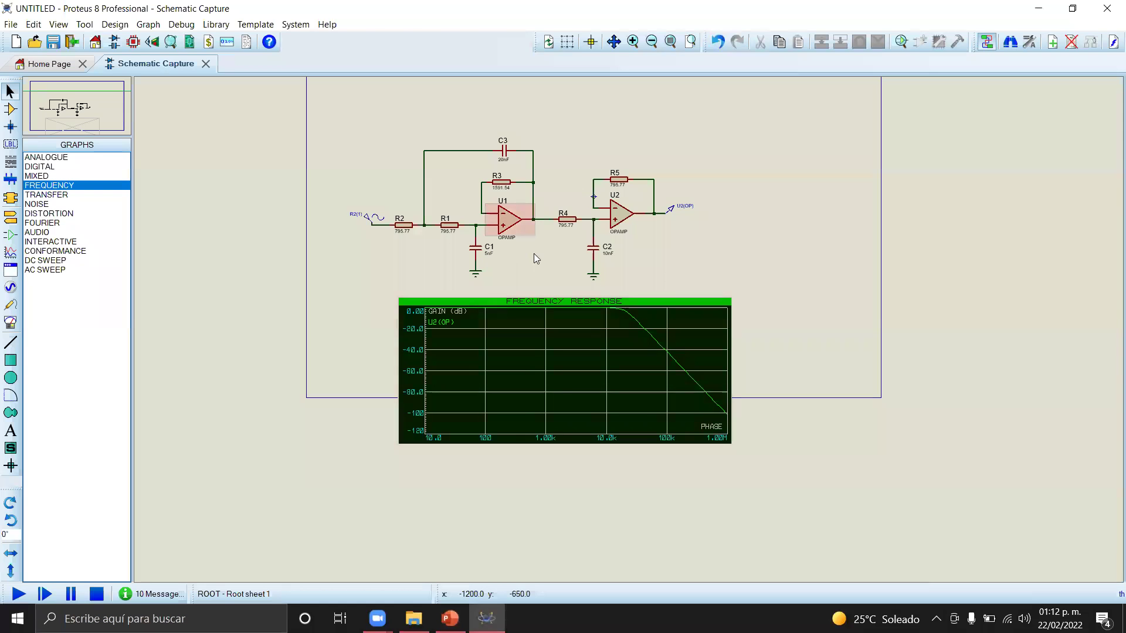
pyautogui.scroll(2, 533, 254)
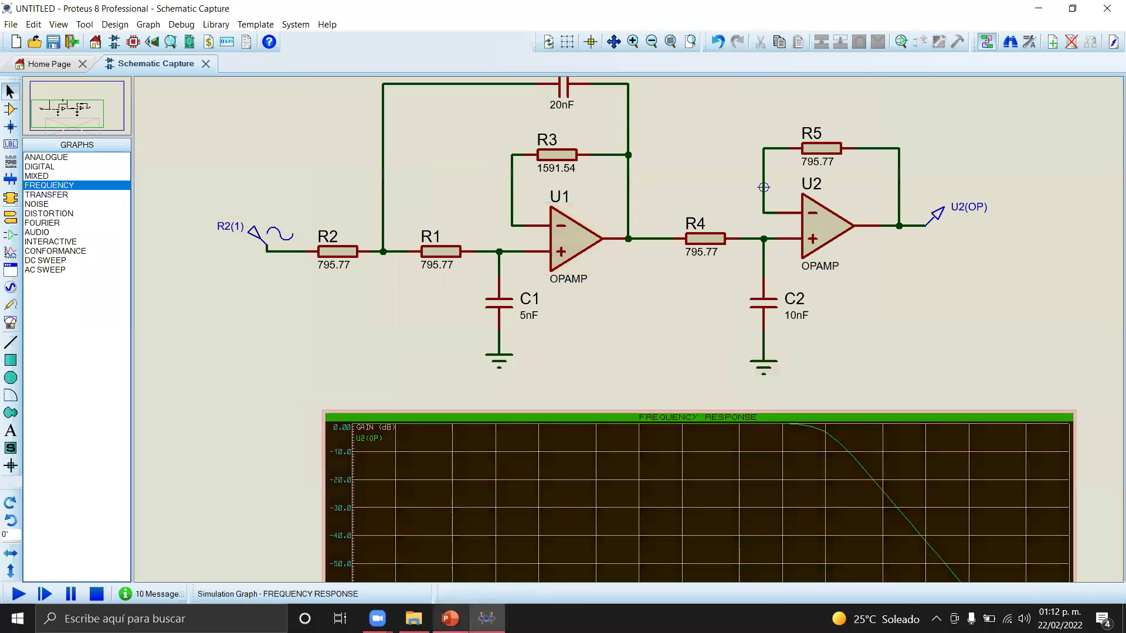
pyautogui.click(450, 619)
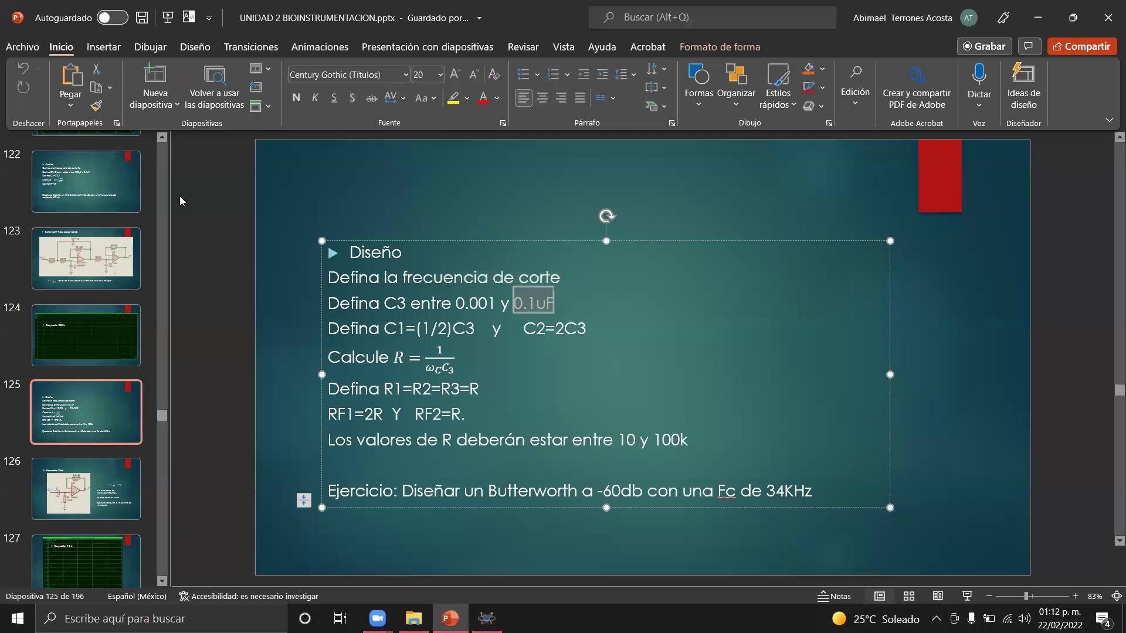
pyautogui.click(97, 252)
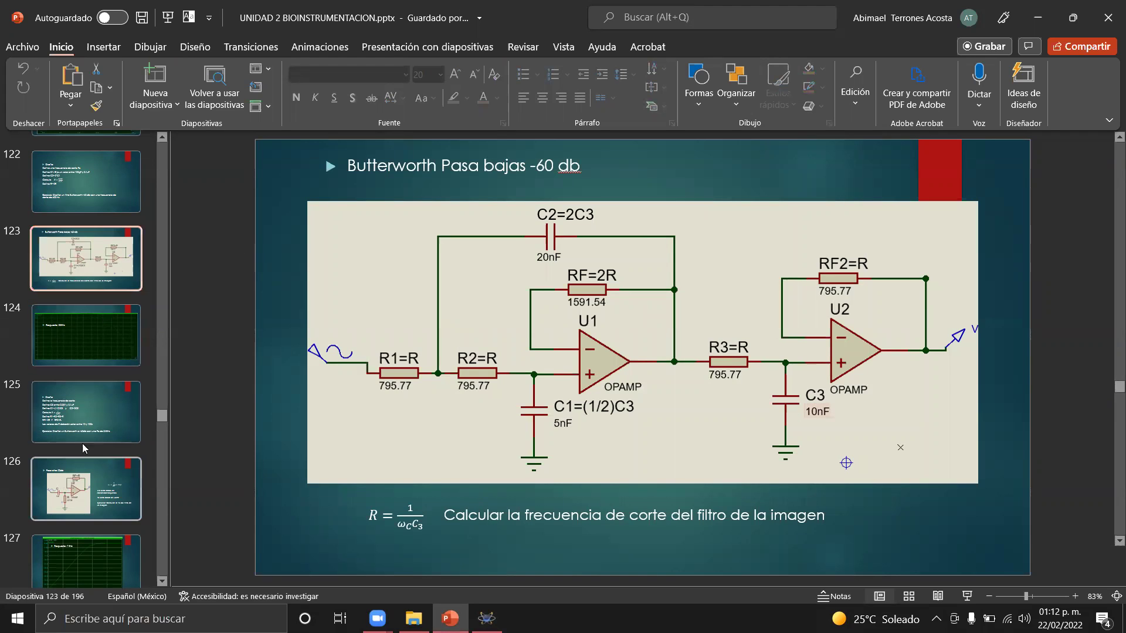
pyautogui.click(94, 415)
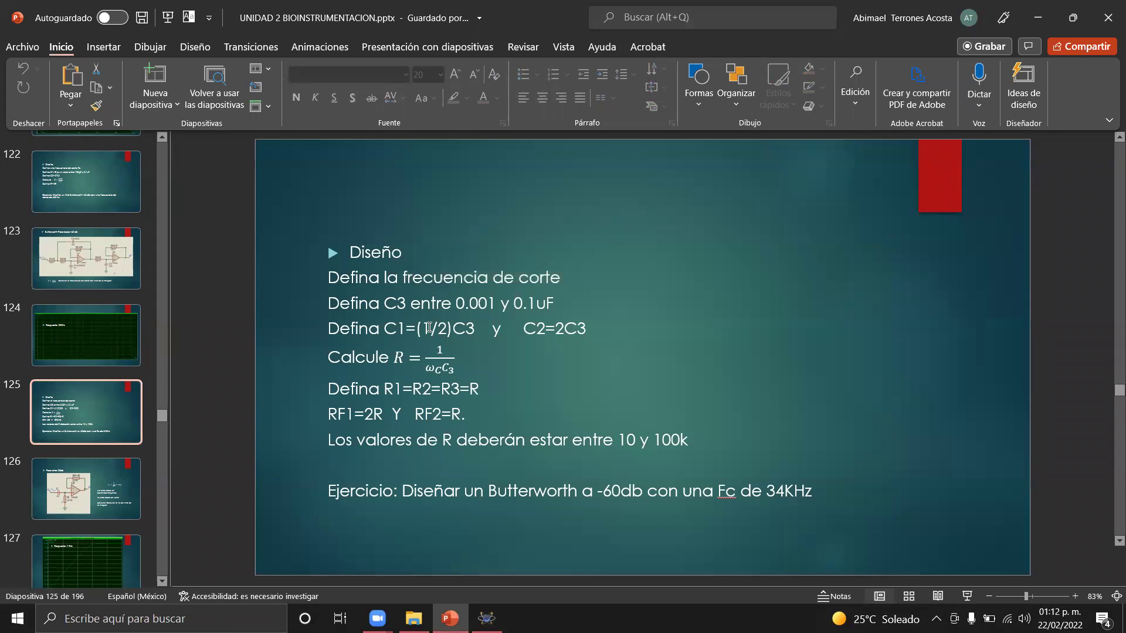
# Switch to Proteus and set the capacitance of C2 at the second op-amp's input to 0.1uF
pyautogui.click(486, 618)
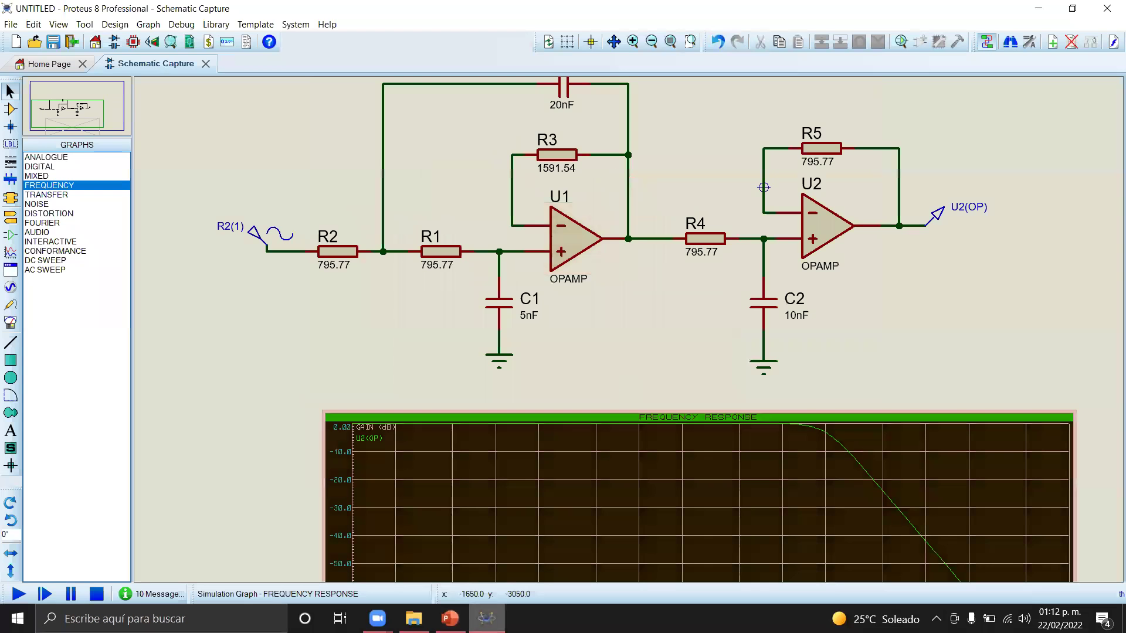
pyautogui.doubleClick(770, 304)
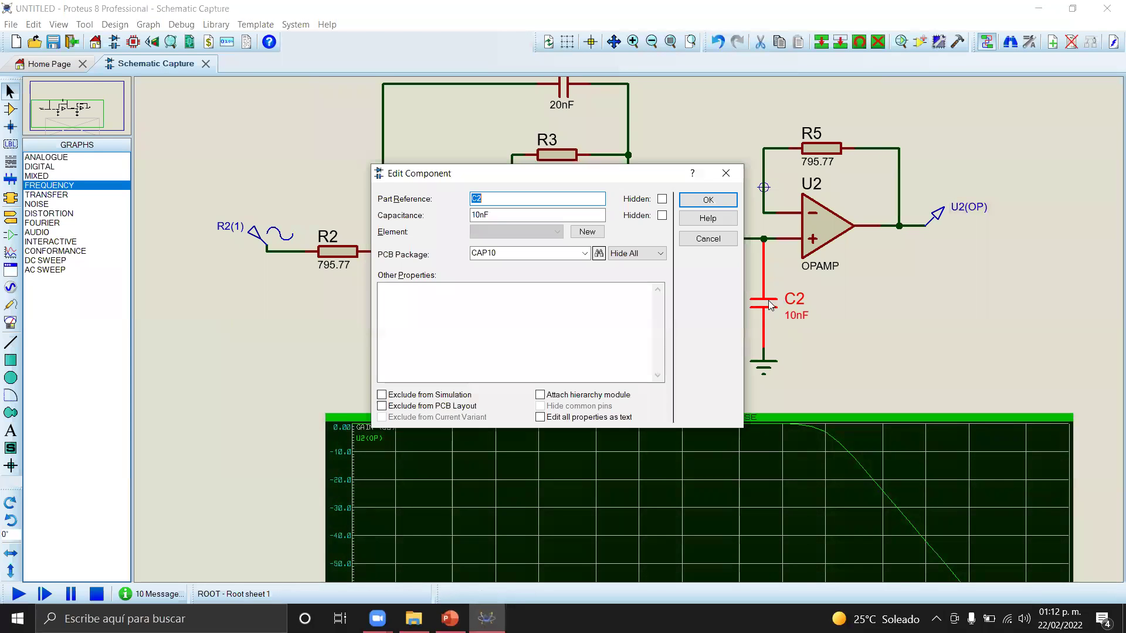
pyautogui.doubleClick(500, 214)
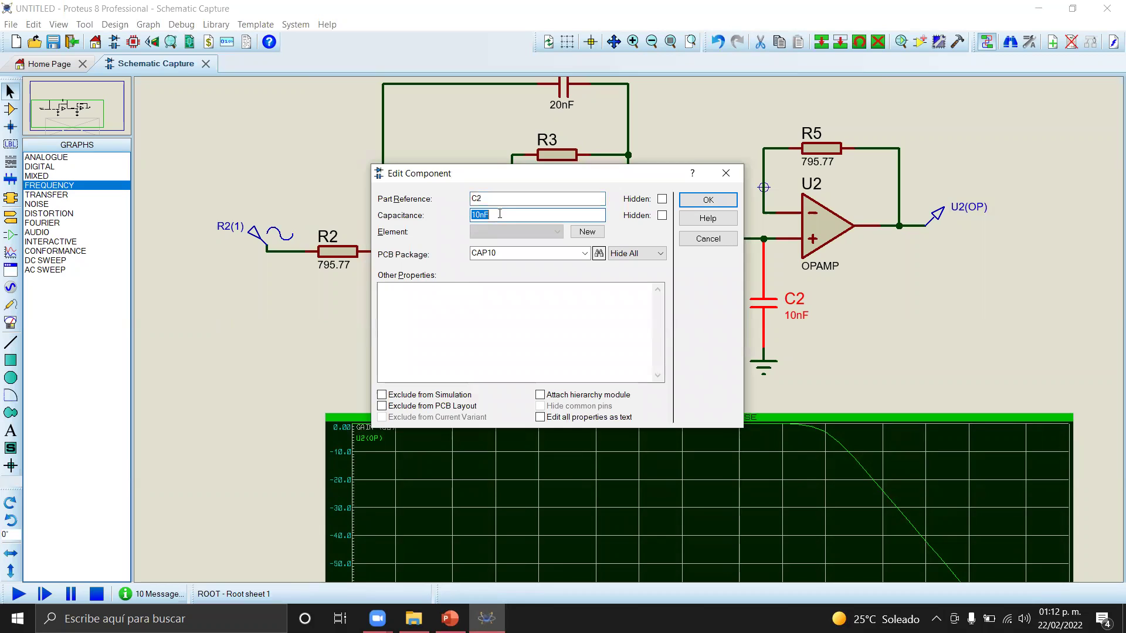
pyautogui.write('0.1u')
pyautogui.press('capslock')
pyautogui.write('F')
pyautogui.press('capslock')
pyautogui.press('Return')
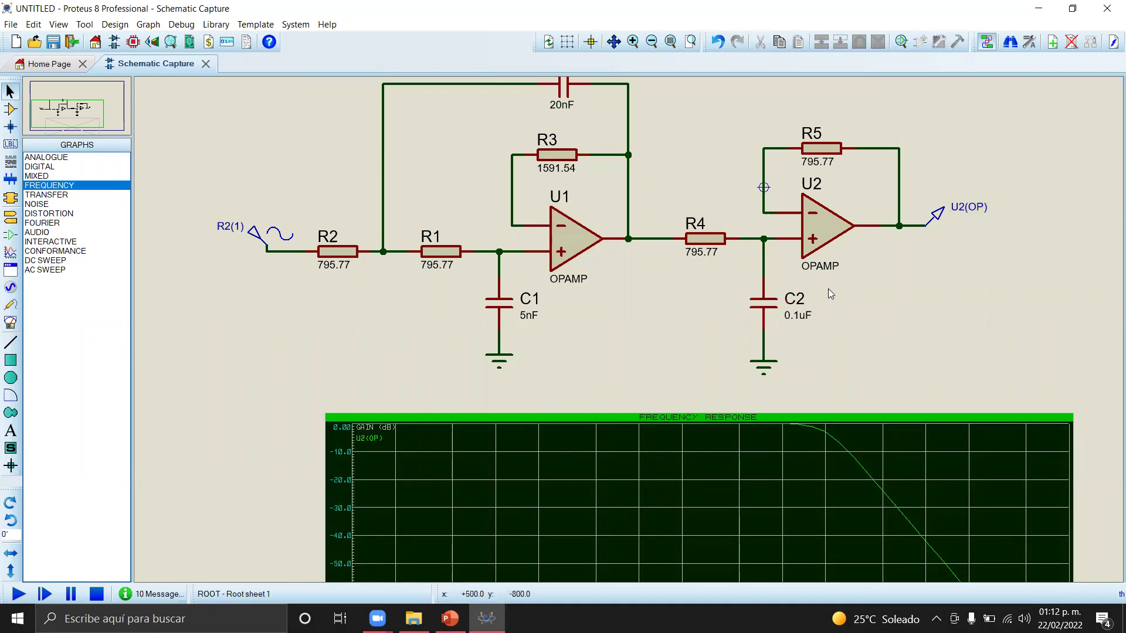
# Check the design rule for C1 against capacitor C1 in the Proteus schematic, leaving its properties unedited
pyautogui.hotkey('alt', 'Tab')
pyautogui.hotkey('alt', 'Tab')
pyautogui.hotkey('alt', 'Tab')
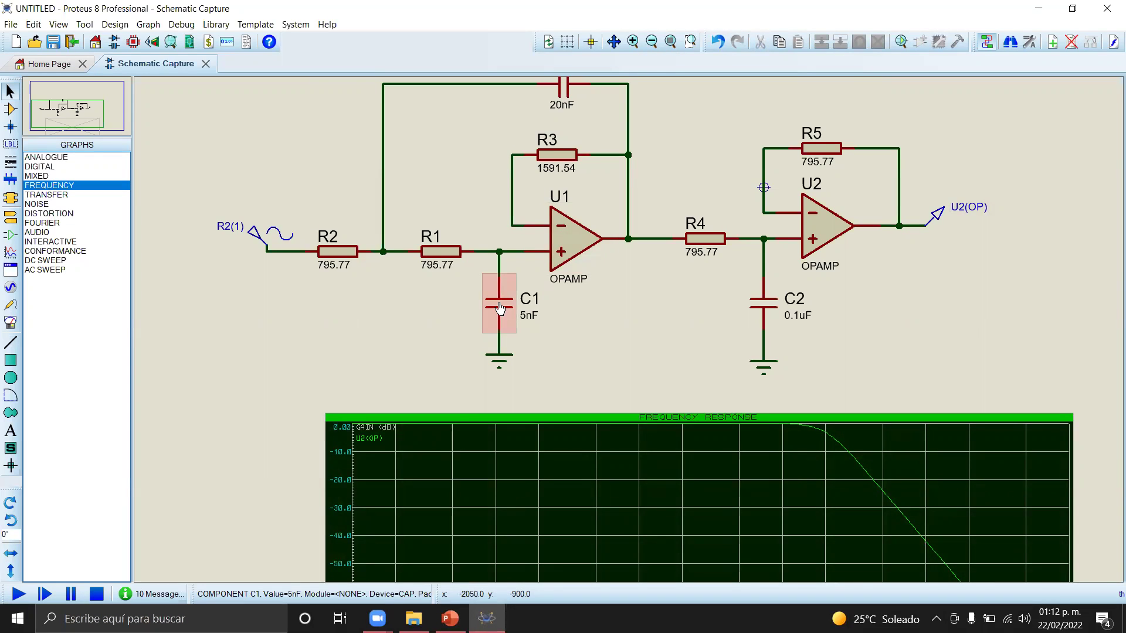
pyautogui.doubleClick(500, 309)
pyautogui.press('Escape')
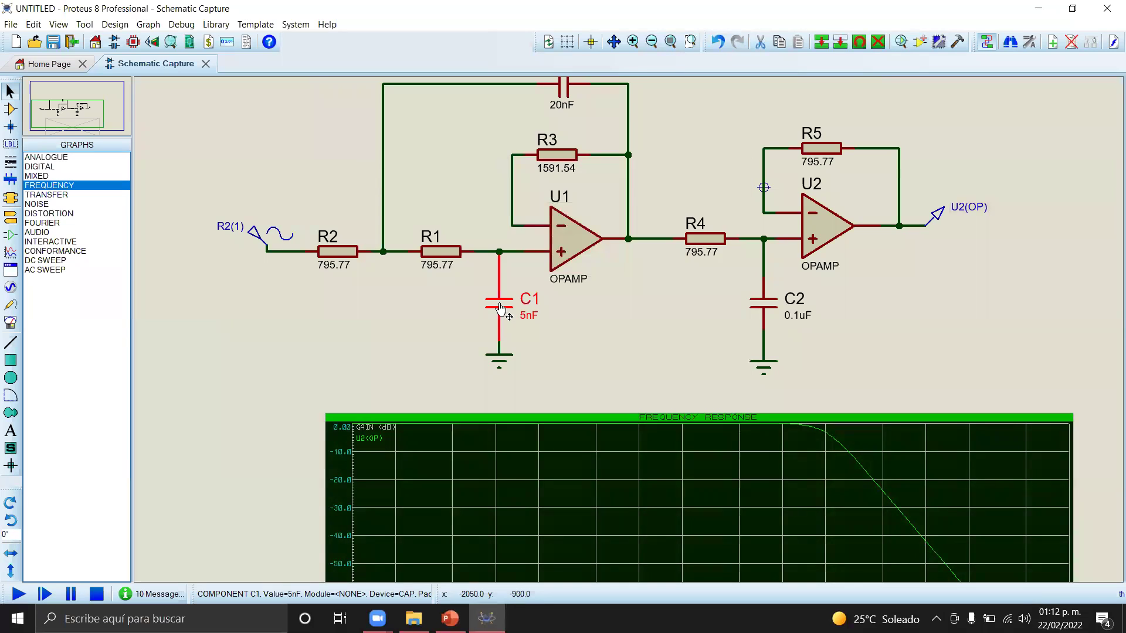
pyautogui.hotkey('alt', 'Tab')
pyautogui.hotkey('alt', 'Tab')
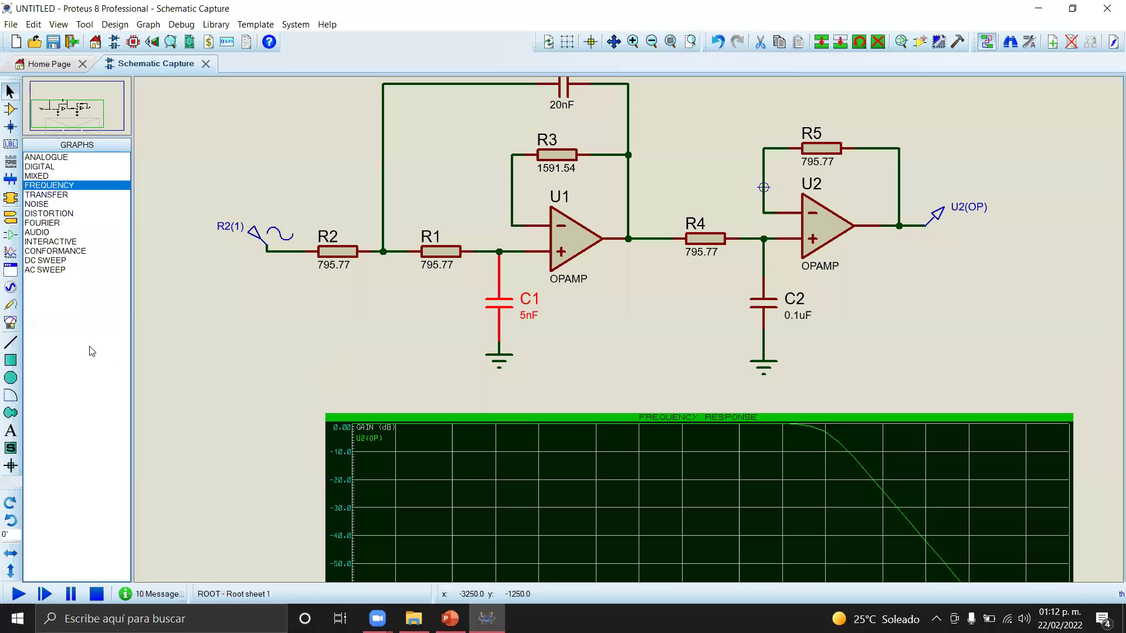
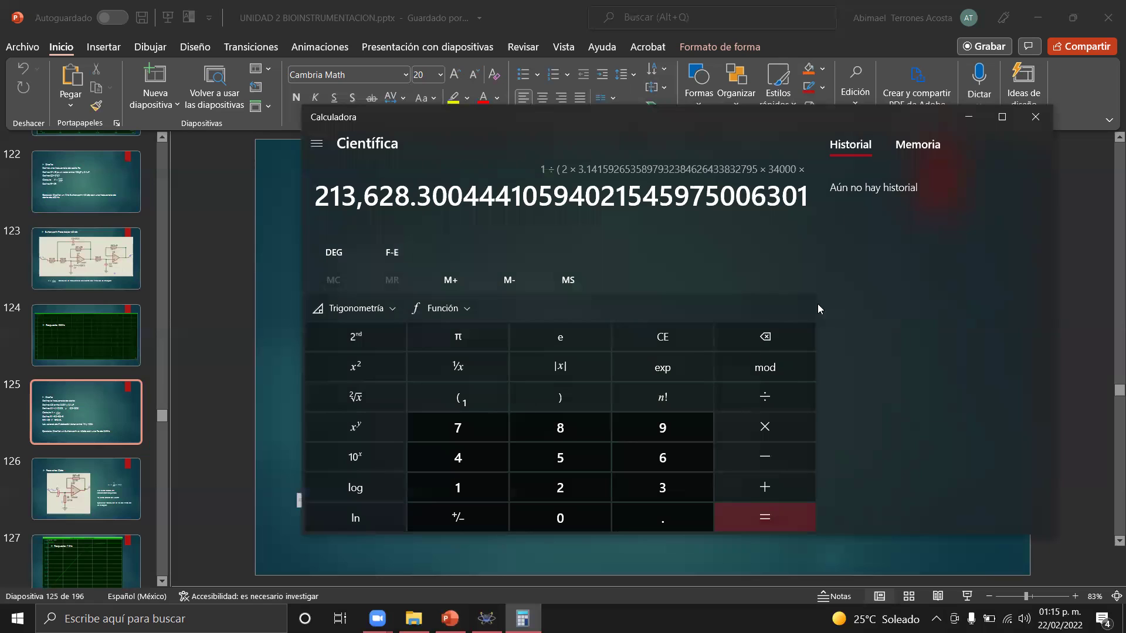
# Complete the calculator expression for R, 1 ÷ (2 × π × 34000 × …), with the capacitance factor (0.1 × (10 - 6)) and close all parentheses
pyautogui.click(468, 399)
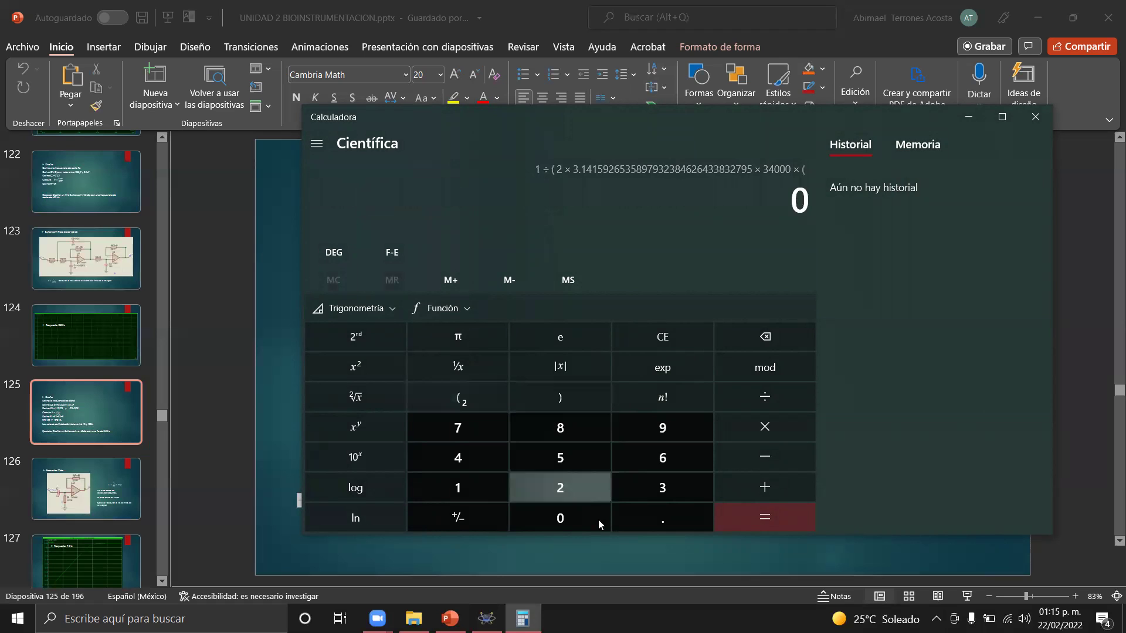
pyautogui.click(579, 517)
pyautogui.click(649, 512)
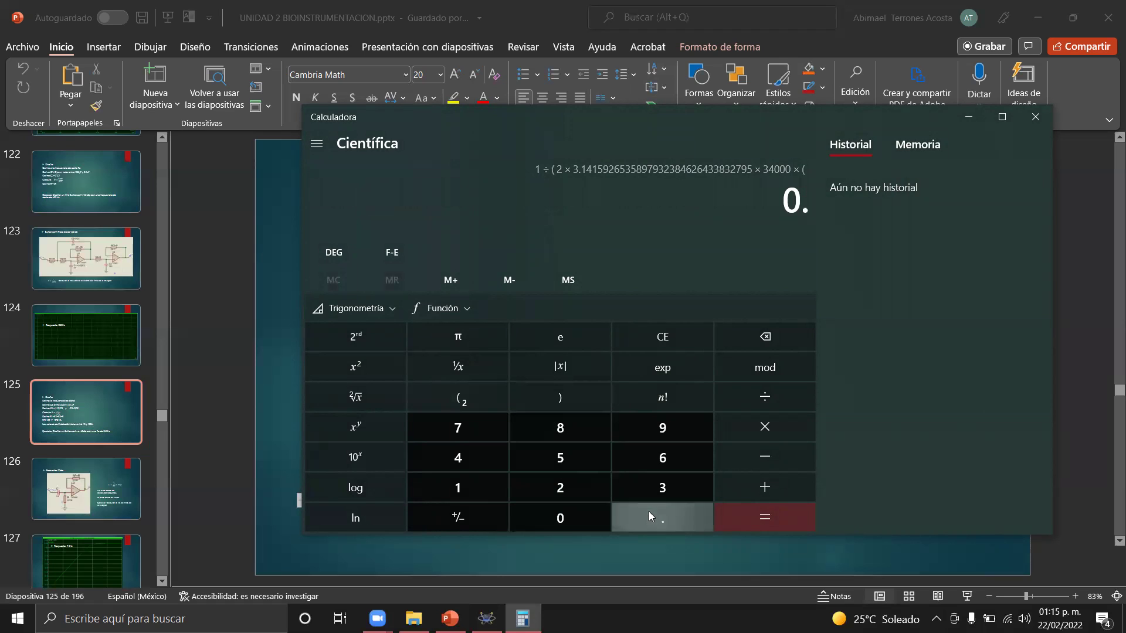
pyautogui.click(485, 491)
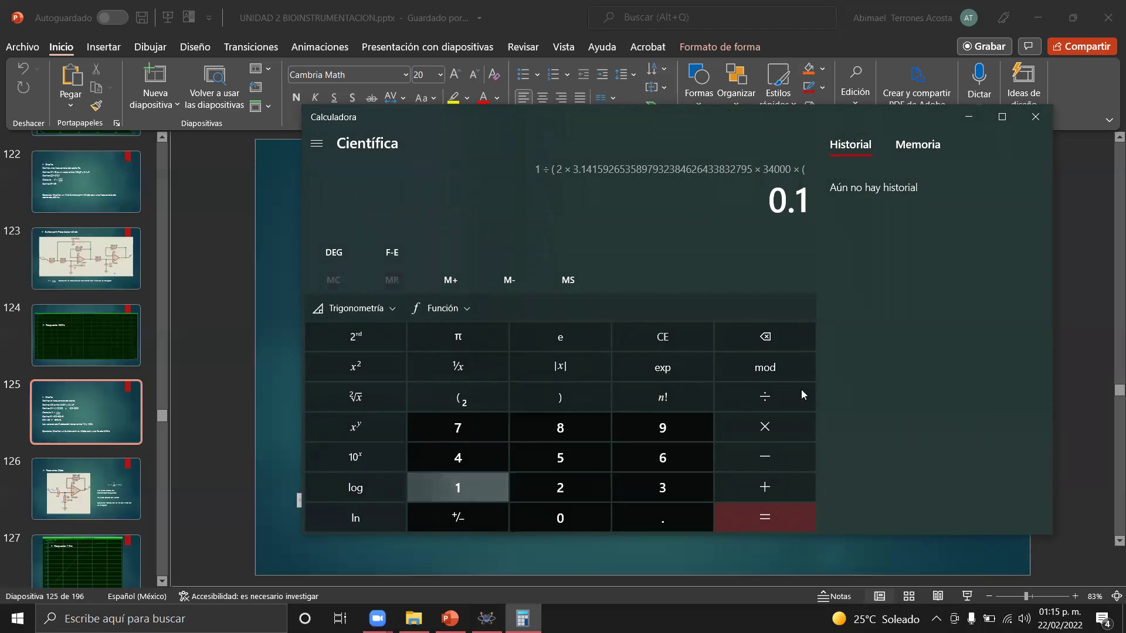
pyautogui.click(768, 422)
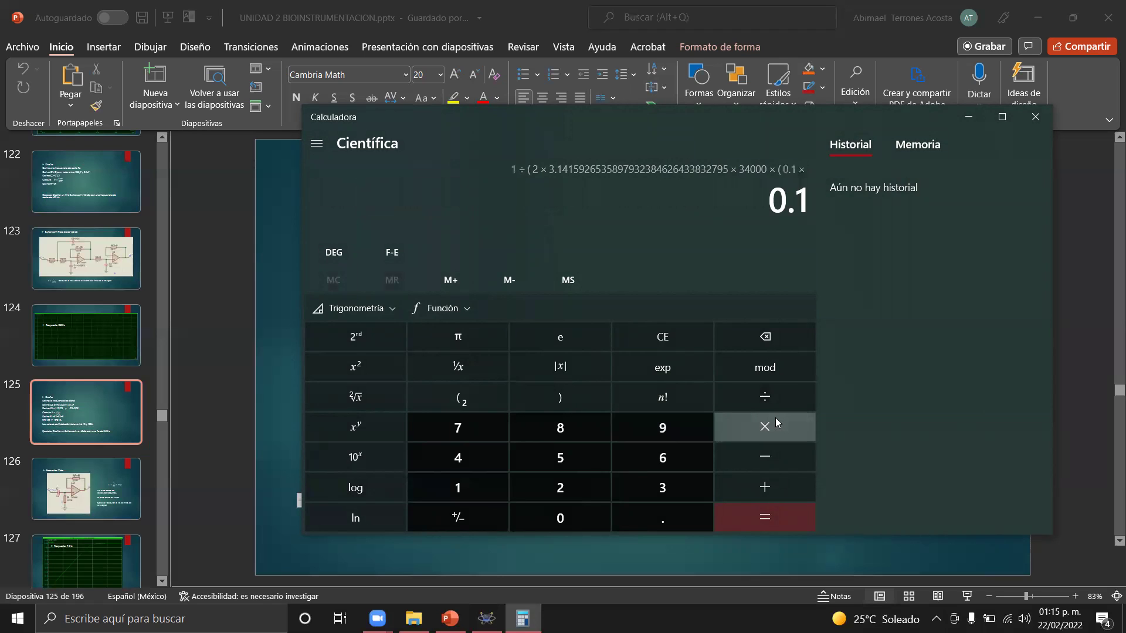
pyautogui.click(491, 485)
pyautogui.click(557, 511)
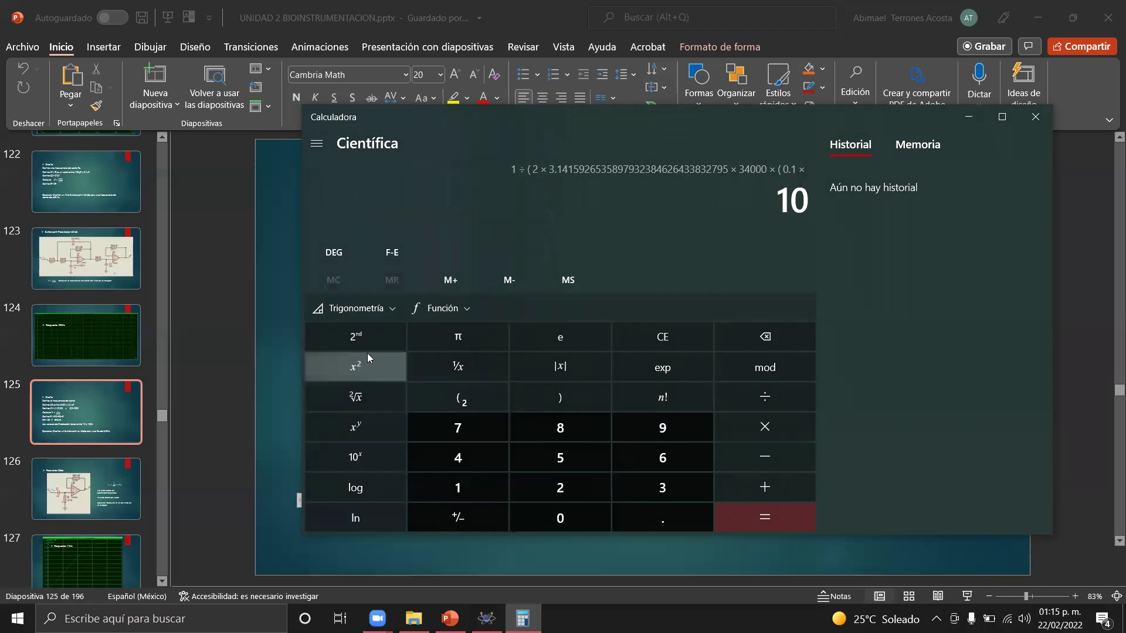
pyautogui.click(362, 428)
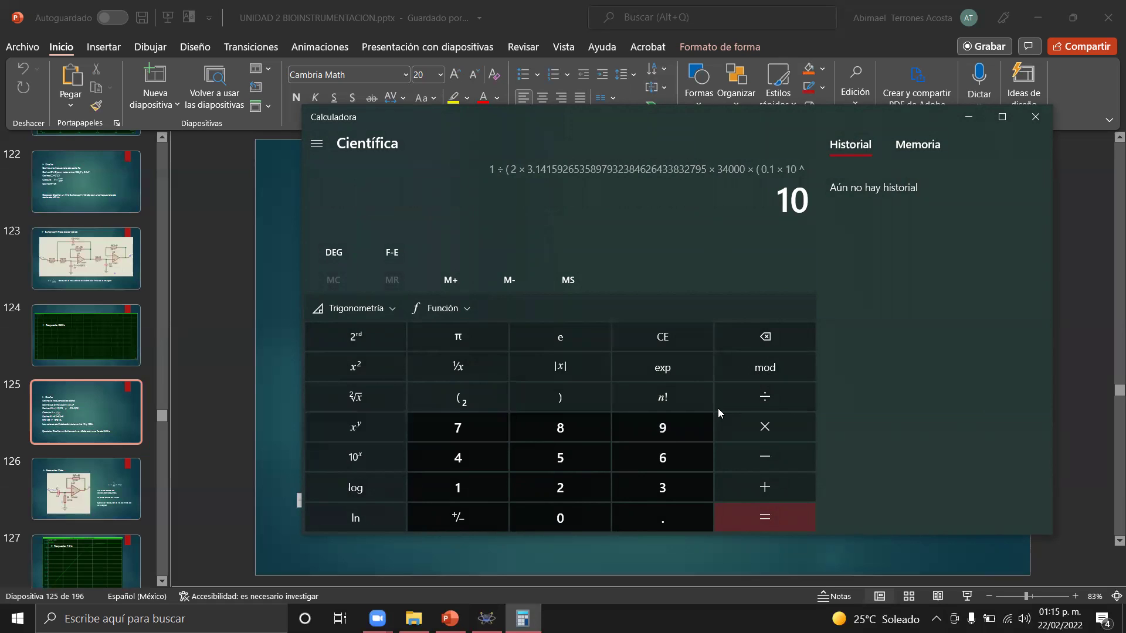
pyautogui.click(746, 452)
pyautogui.click(680, 451)
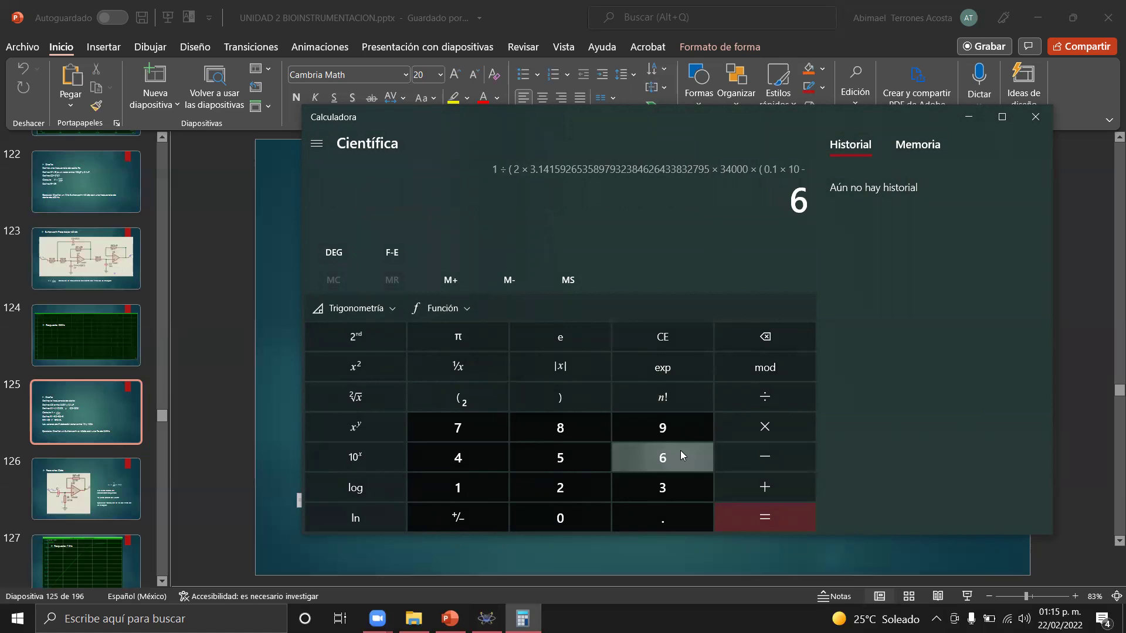
pyautogui.click(578, 398)
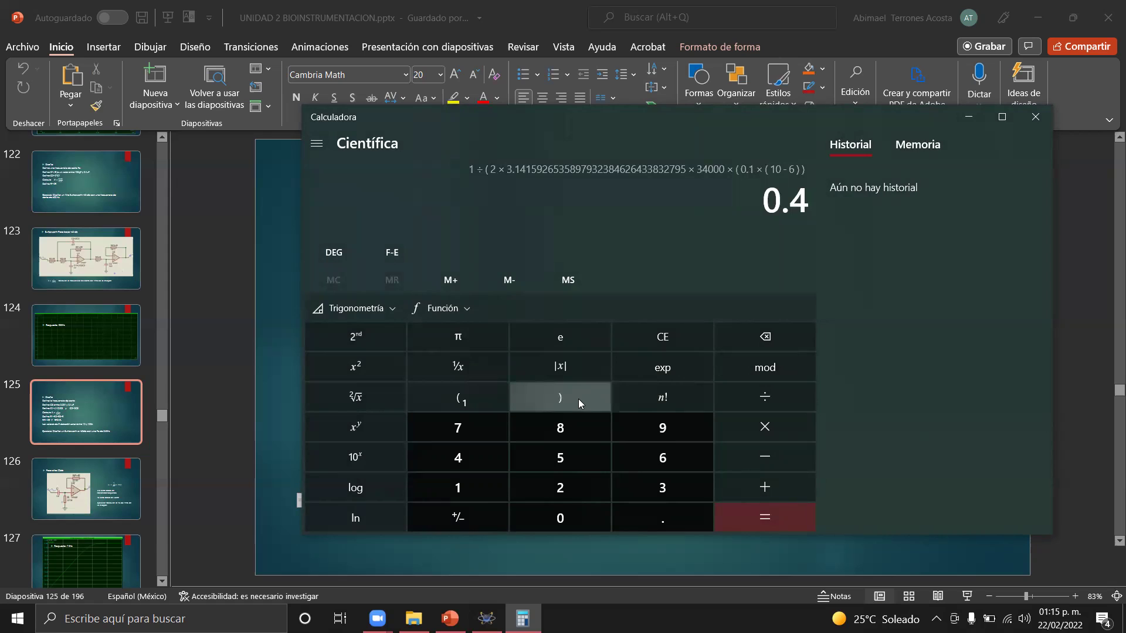
pyautogui.click(578, 398)
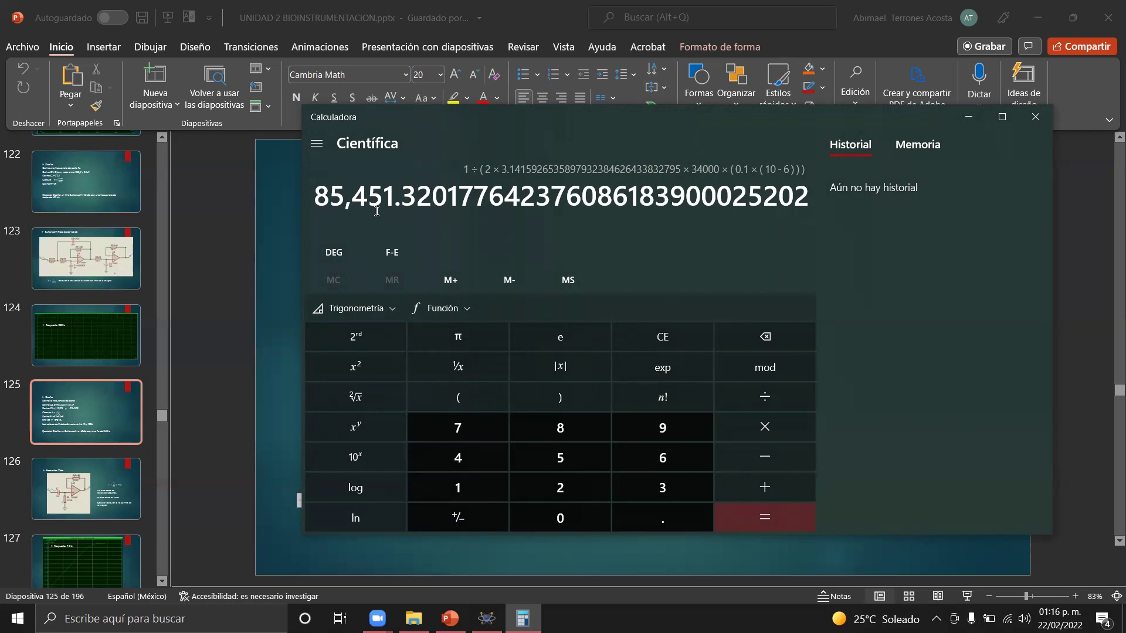
# Compare the calculated resistance in Calculator with resistor R2 in the Proteus schematic, ending in Proteus
pyautogui.hotkey('alt', 'Tab')
pyautogui.hotkey('alt', 'Tab')
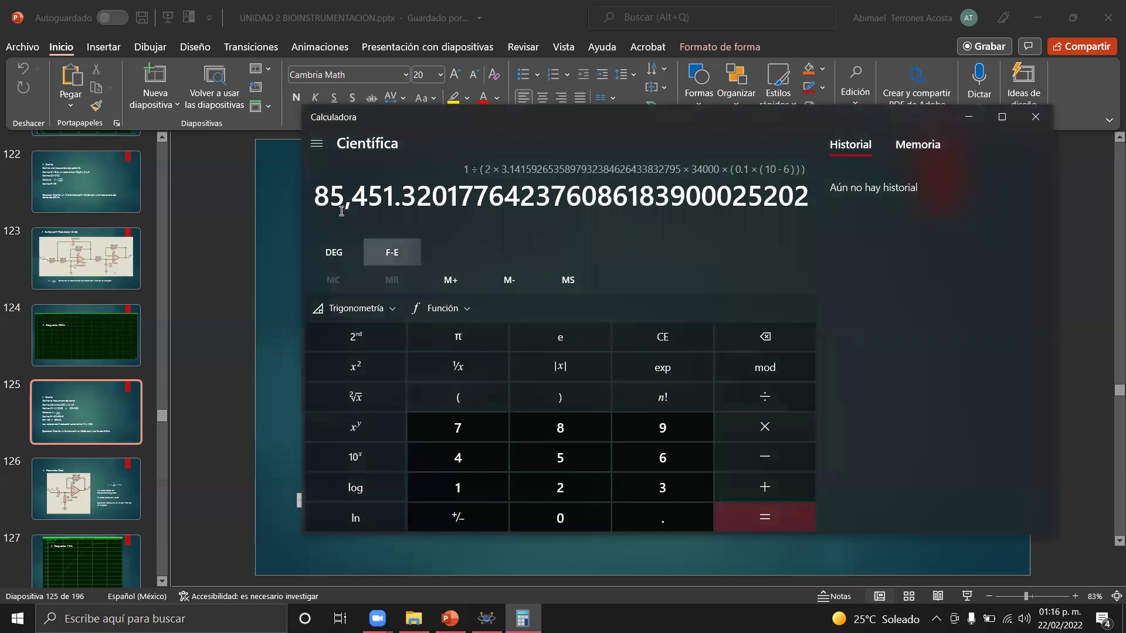
pyautogui.hotkey('alt', 'Tab')
pyautogui.hotkey('alt', 'Tab')
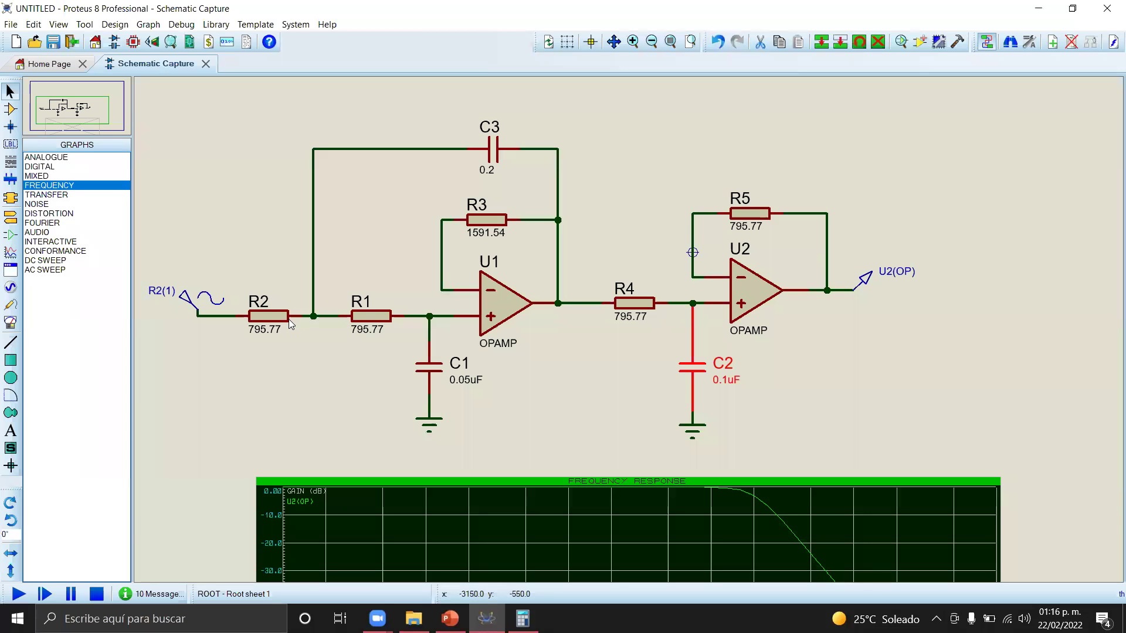
pyautogui.hotkey('alt', 'Tab')
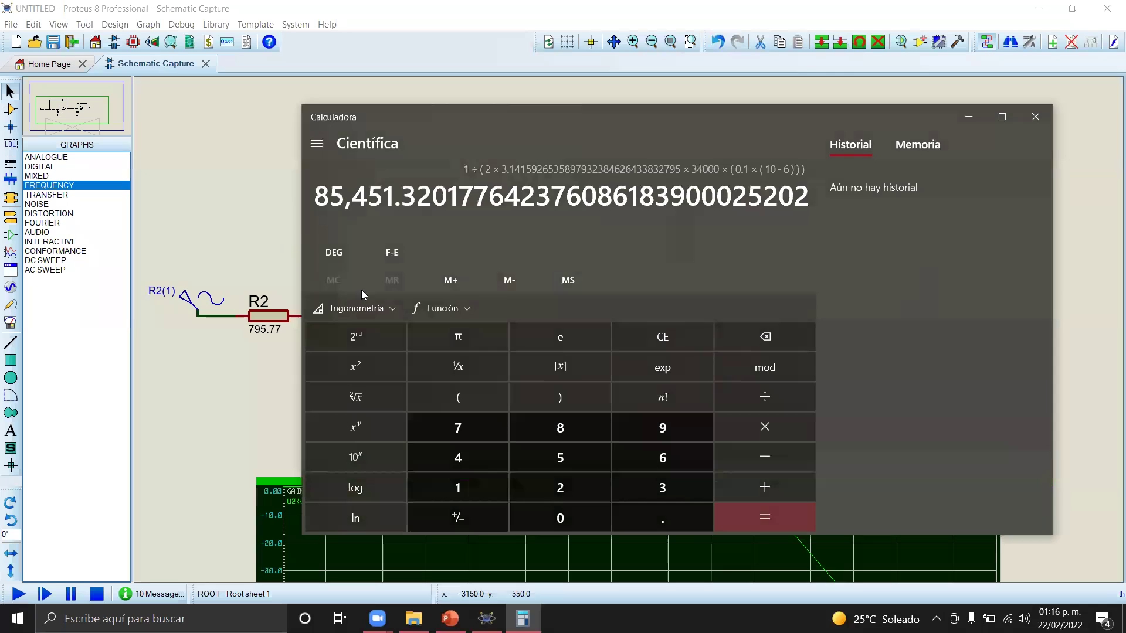
pyautogui.hotkey('alt', 'Tab')
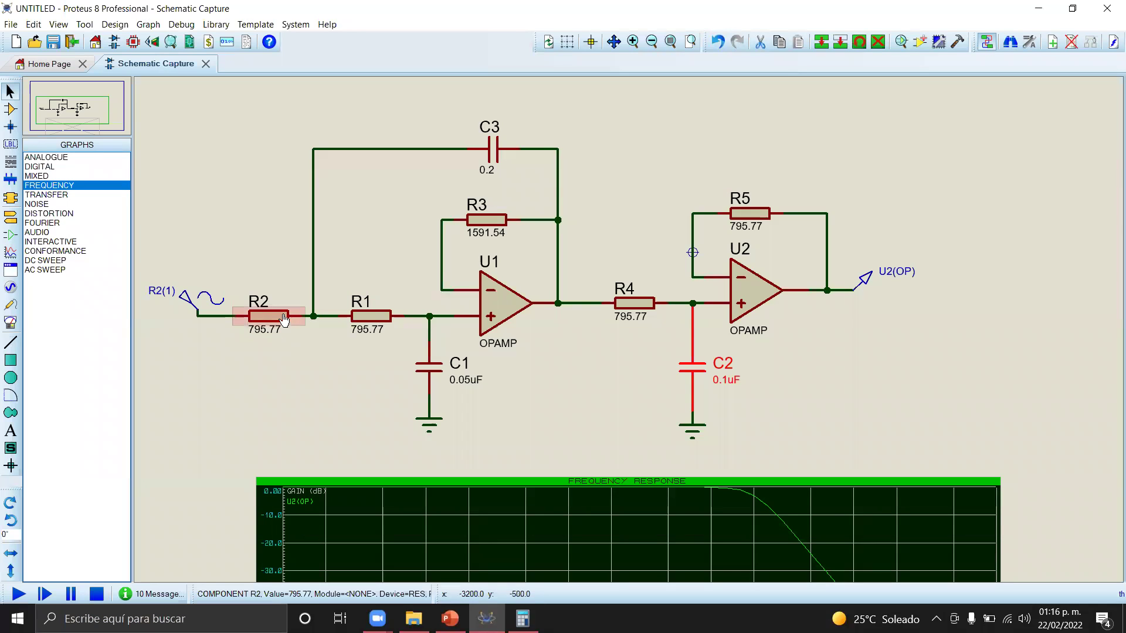
pyautogui.hotkey('alt', 'Tab')
pyautogui.hotkey('alt', 'Tab')
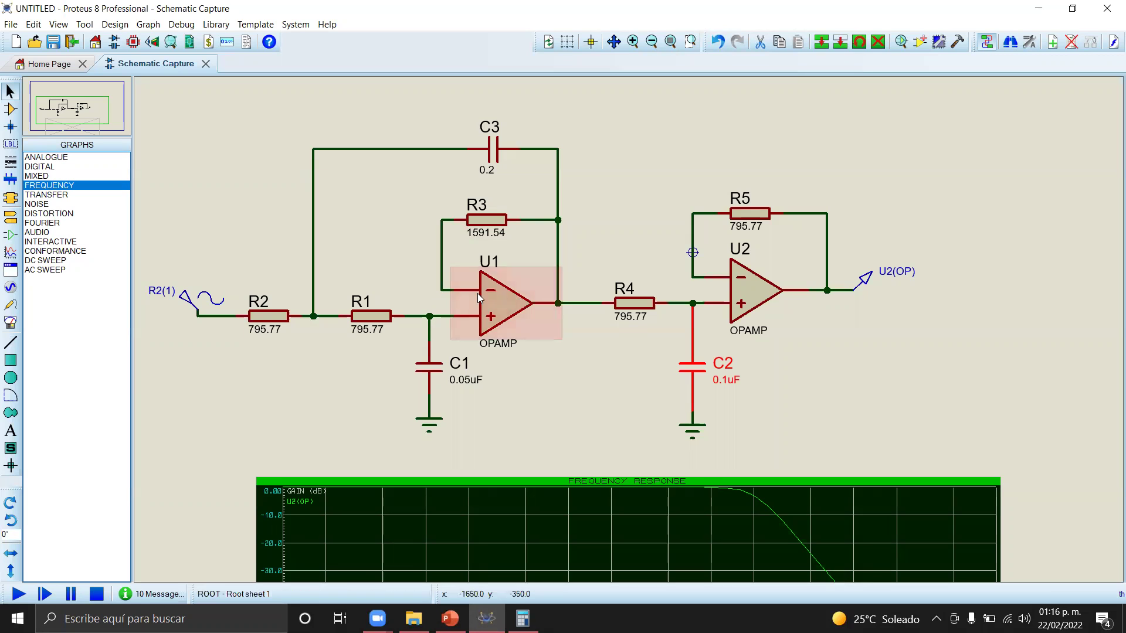
pyautogui.hotkey('alt', 'Tab')
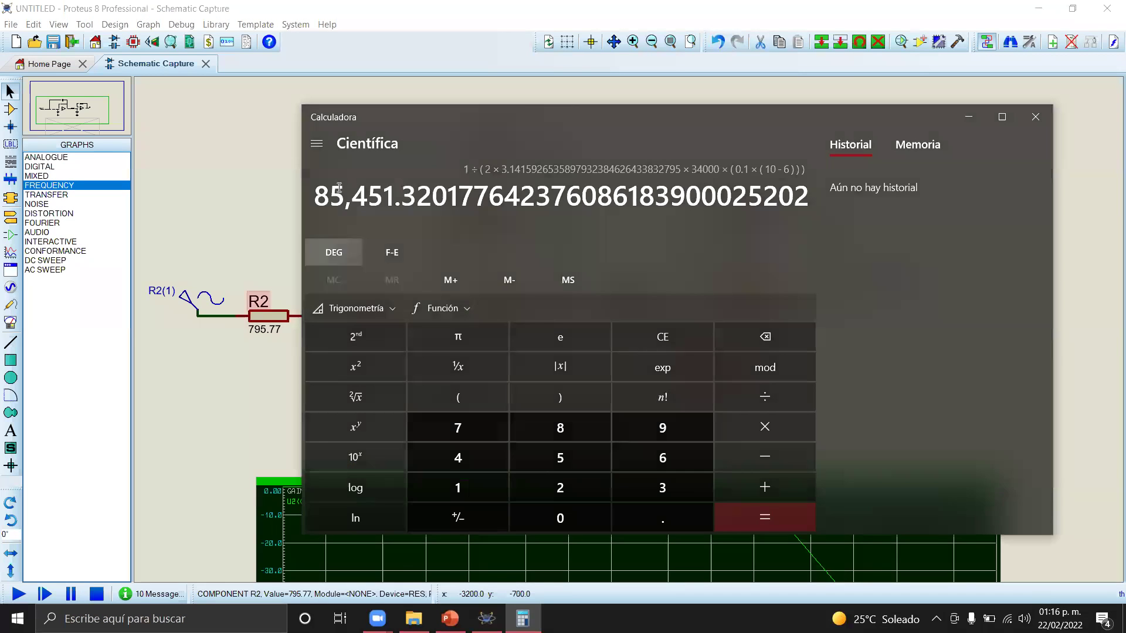
pyautogui.click(296, 249)
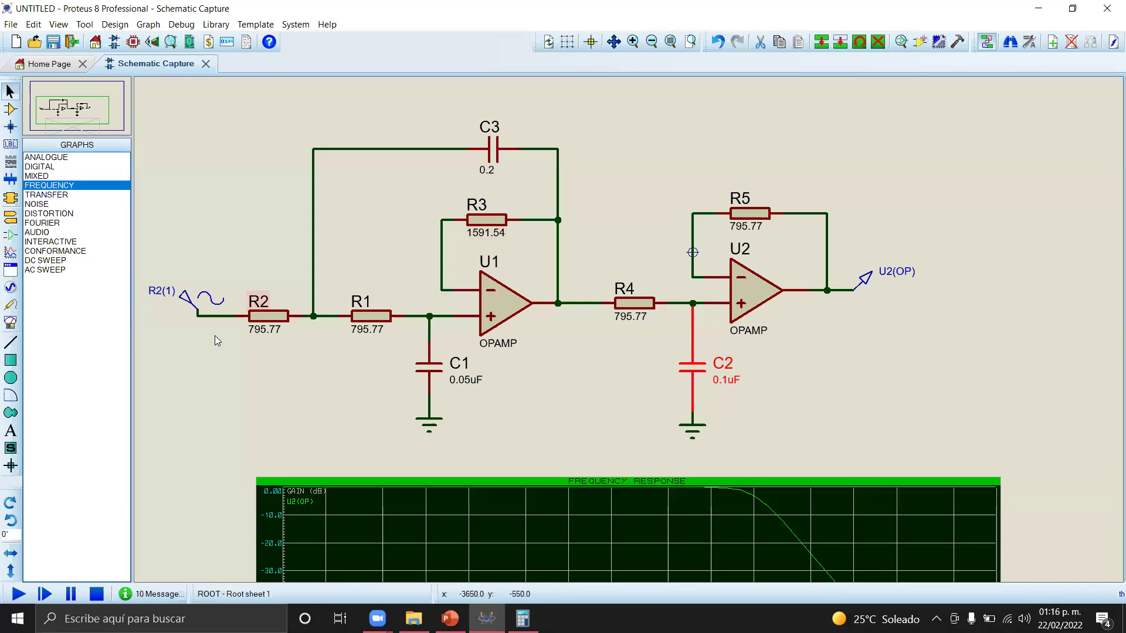
# Set the resistance of both input resistors R2 and R1 to 85.4k
pyautogui.doubleClick(268, 315)
pyautogui.doubleClick(487, 215)
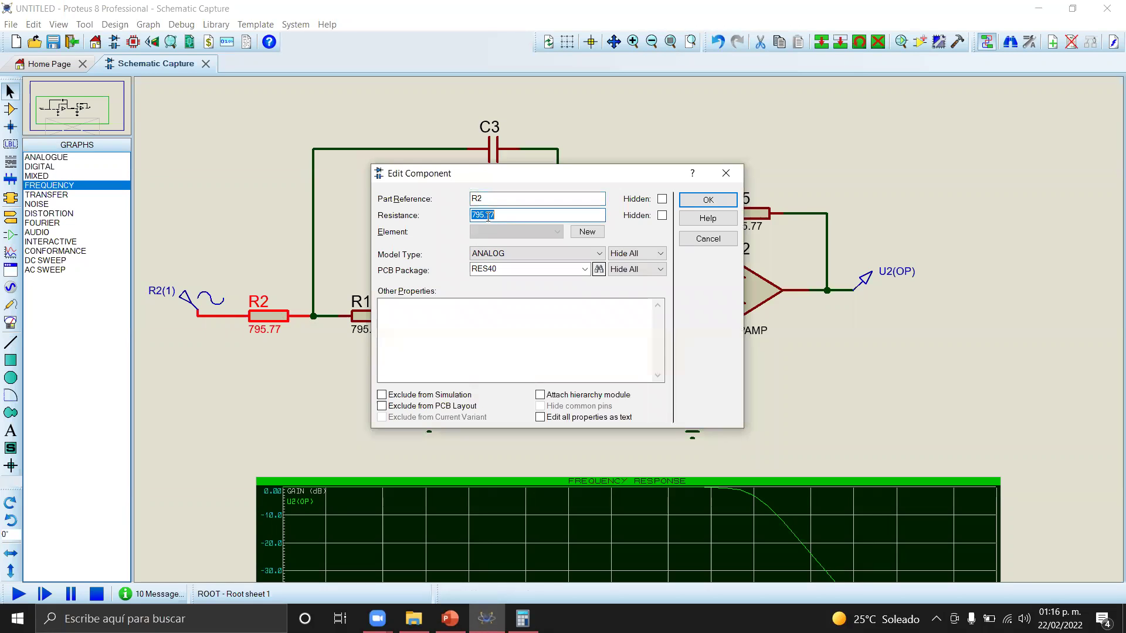
pyautogui.write('85')
pyautogui.press('Return')
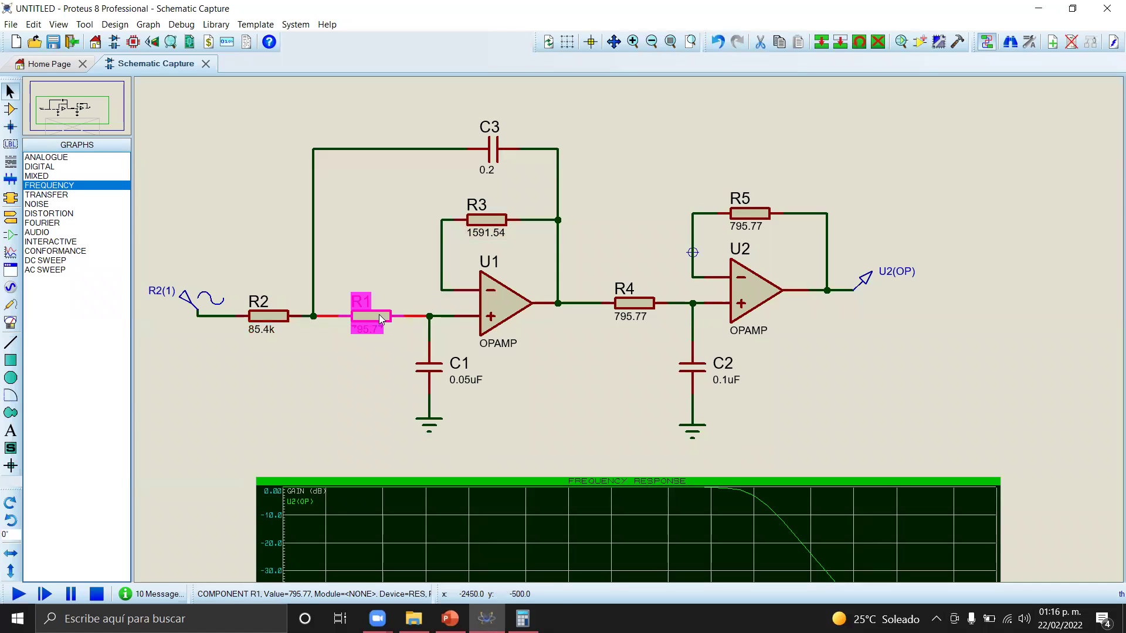
pyautogui.doubleClick(378, 314)
pyautogui.doubleClick(520, 214)
pyautogui.write('85.4k')
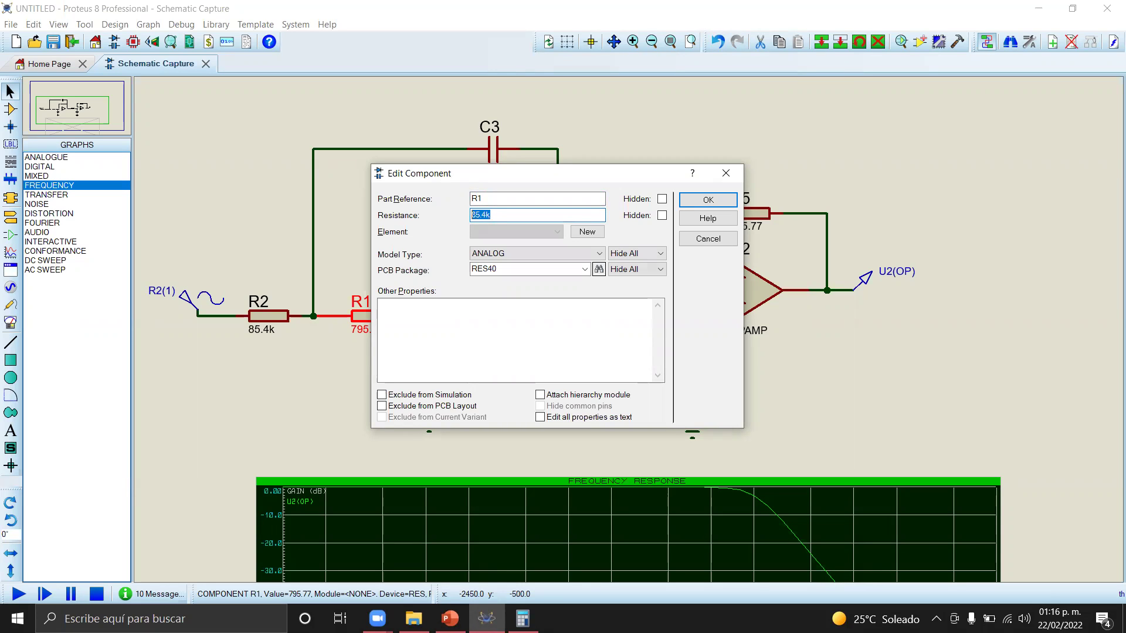
pyautogui.press('Return')
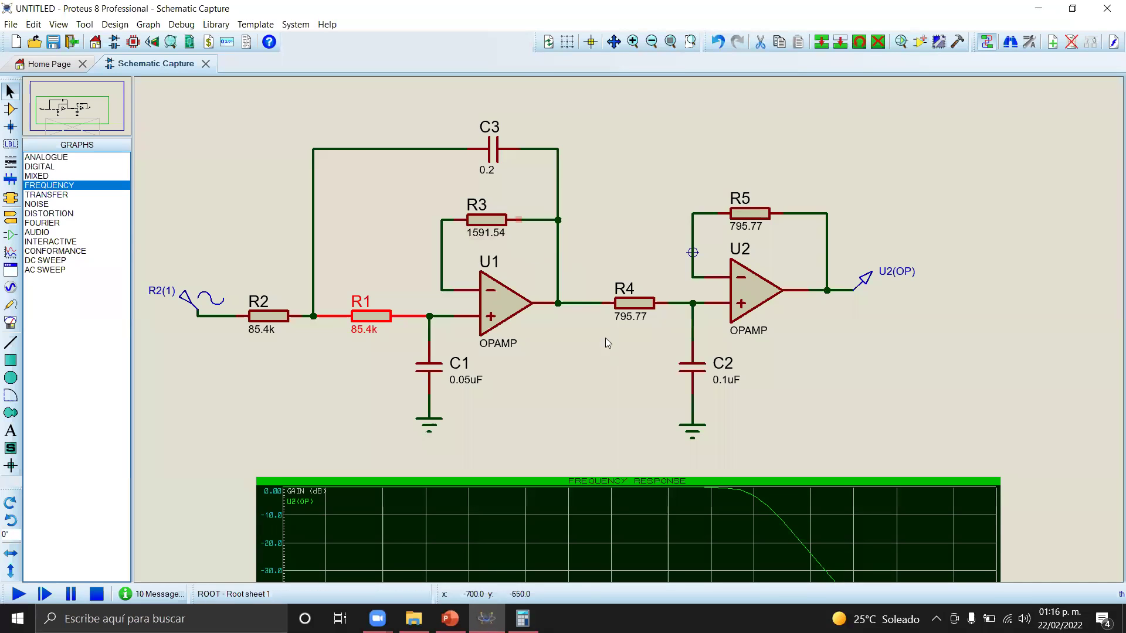
# Set the resistance of R4, between the two op-amp stages, to 85.4k
pyautogui.doubleClick(641, 304)
pyautogui.doubleClick(580, 216)
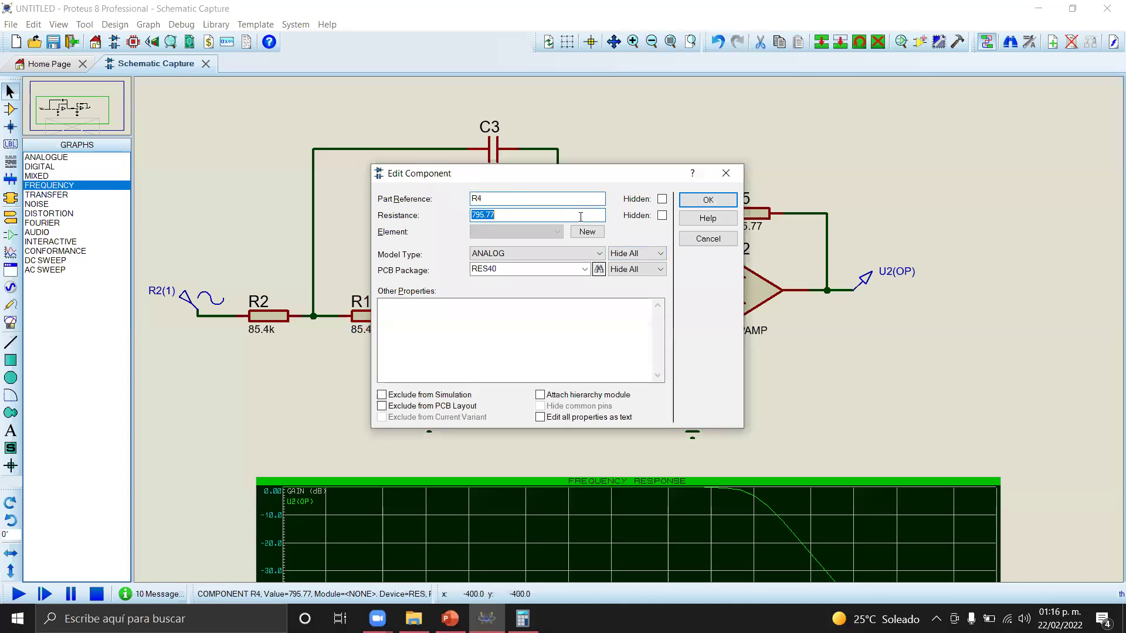
pyautogui.write('85.4k')
pyautogui.click(708, 200)
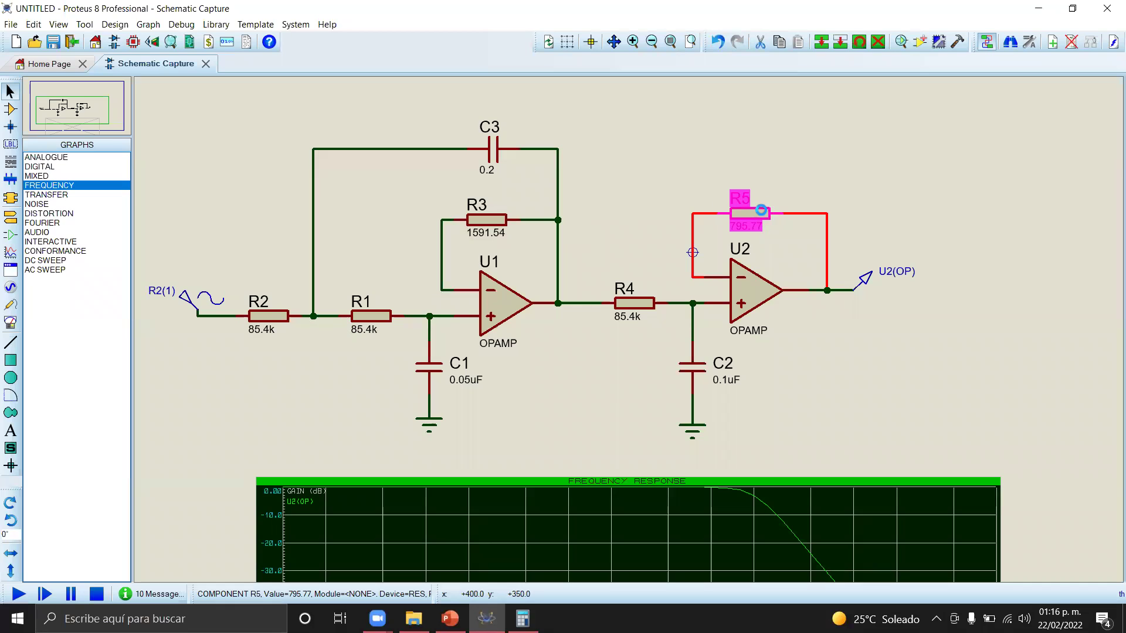
pyautogui.doubleClick(761, 210)
pyautogui.write('85.4K')
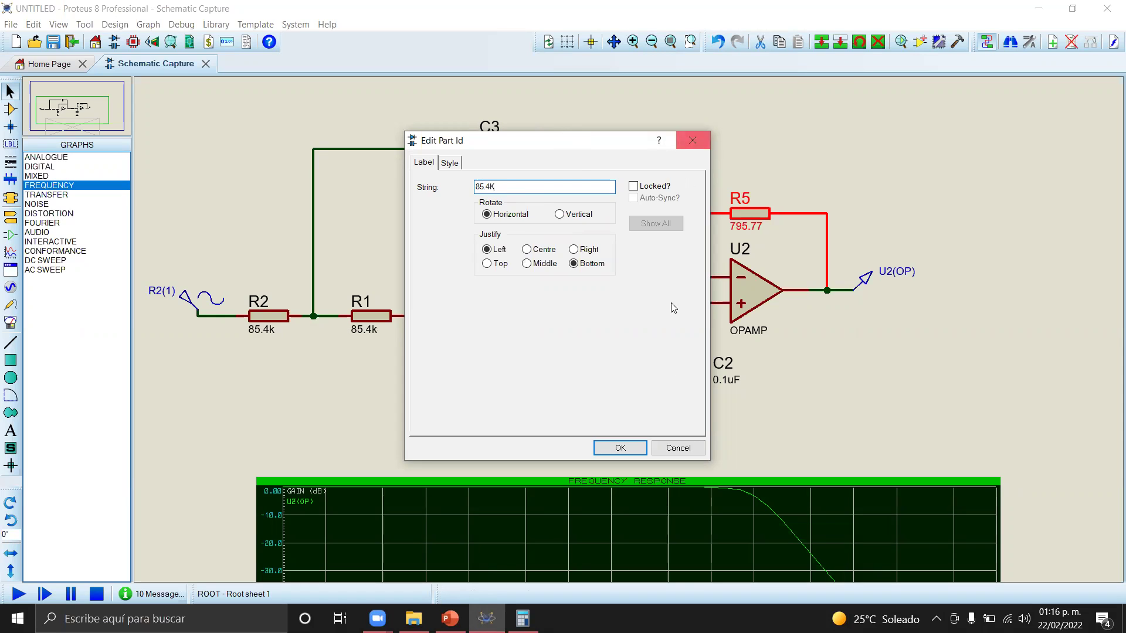
pyautogui.click(675, 447)
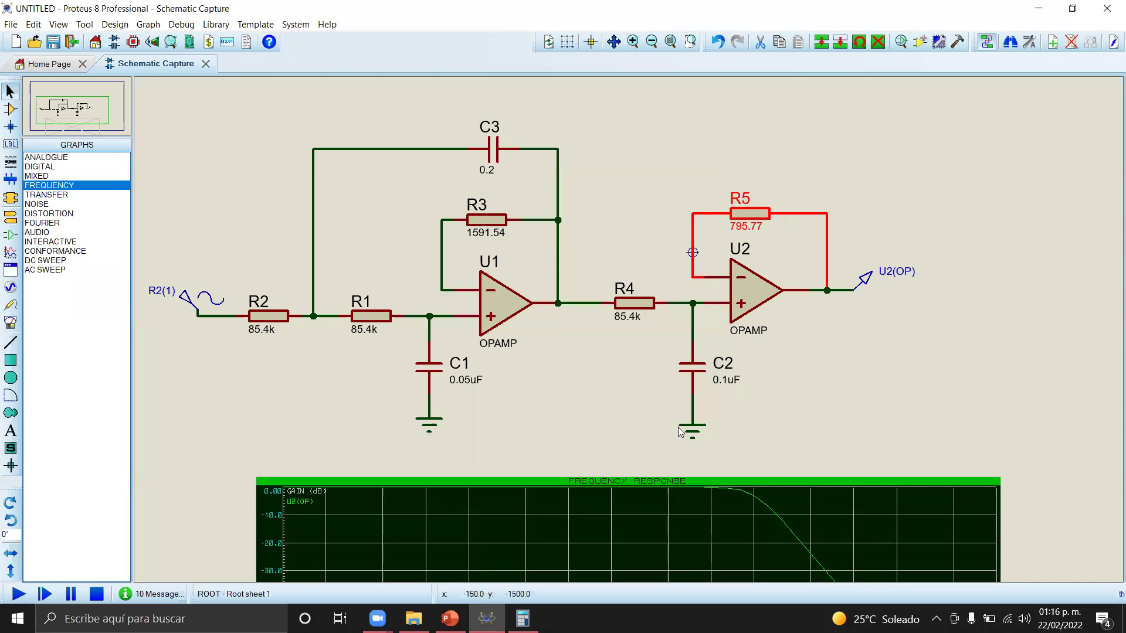
# Set the resistance of feedback resistor R5 on the second op-amp to 85.4k
pyautogui.doubleClick(768, 220)
pyautogui.doubleClick(503, 214)
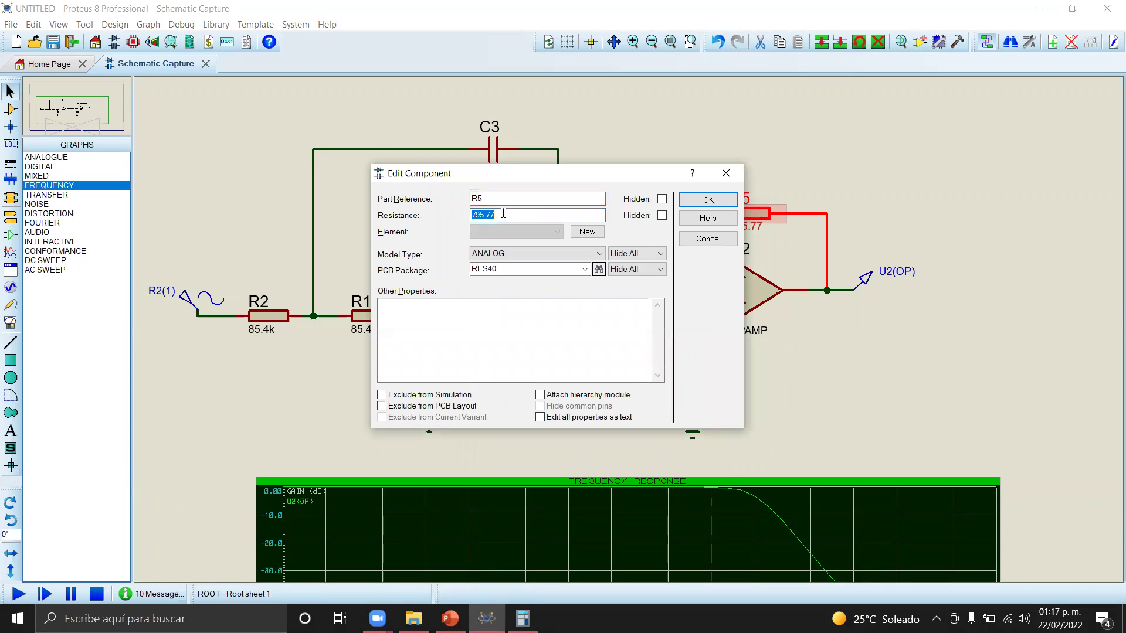
pyautogui.write('85.4k')
pyautogui.click(711, 200)
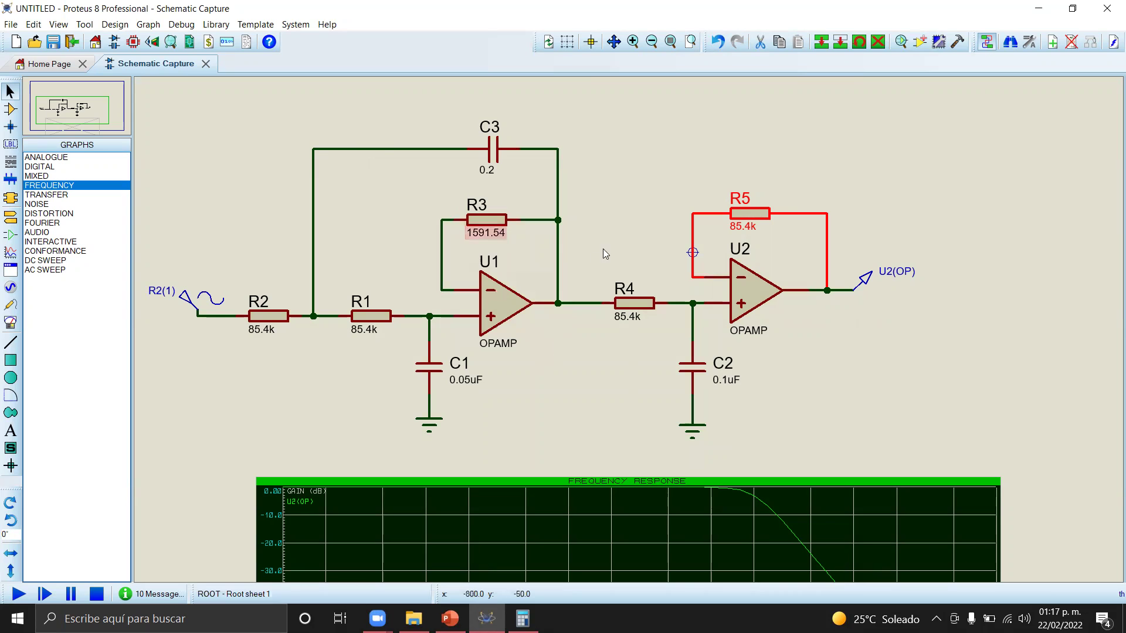
# Switch to Calculator, clear the previous calculation, compute 85.4 × 2 for the doubled resistance, and close Calculator
pyautogui.hotkey('alt', 'Tab')
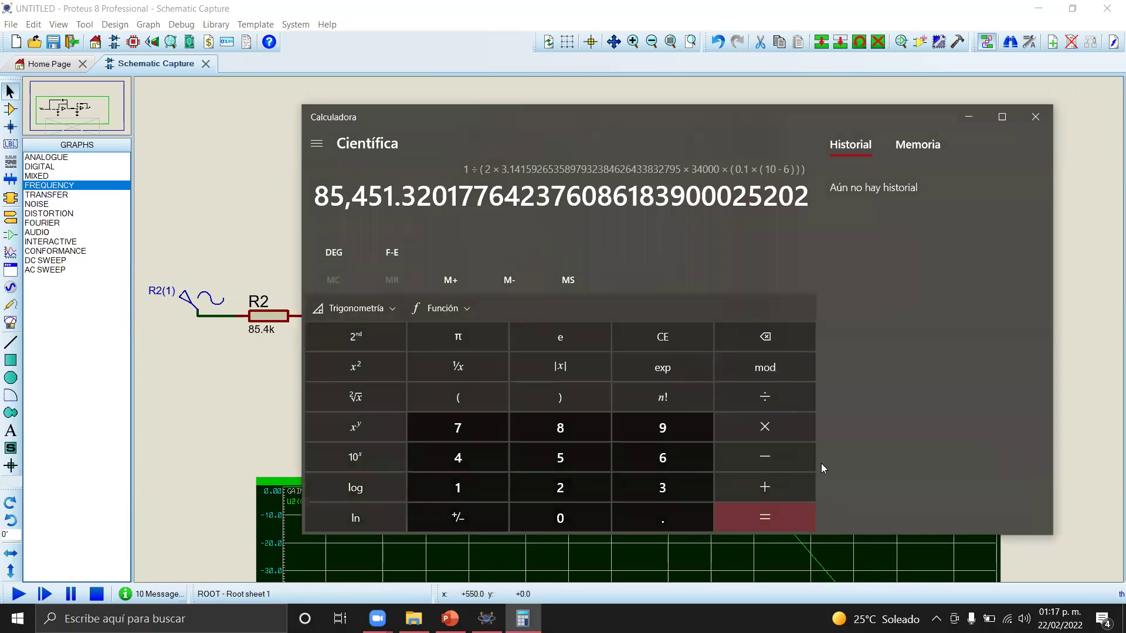
pyautogui.click(805, 432)
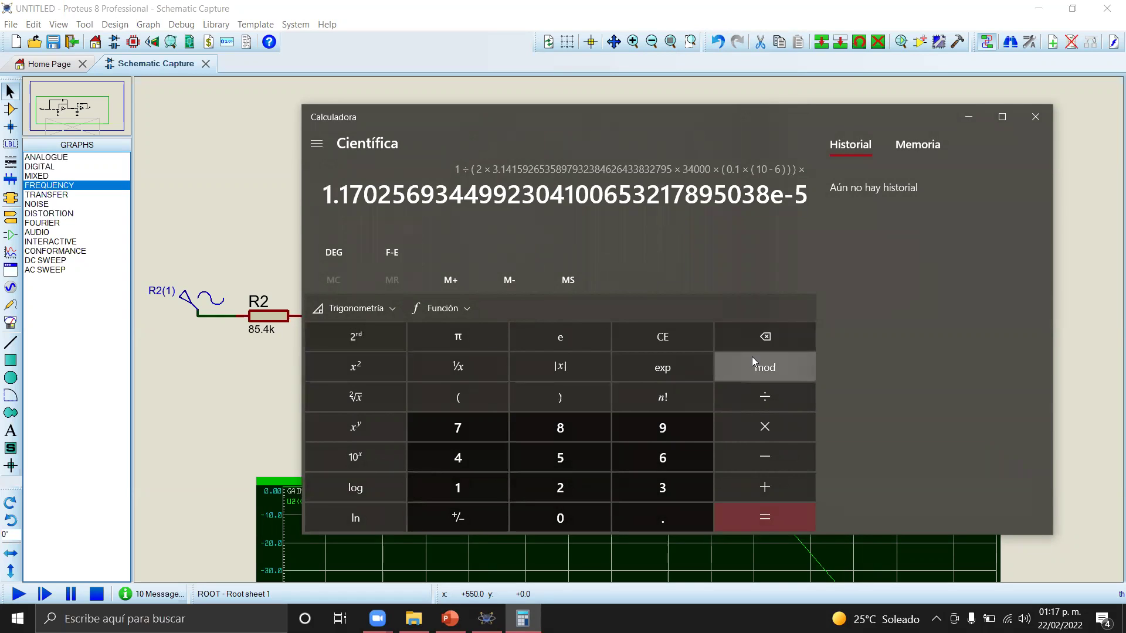
pyautogui.click(682, 337)
pyautogui.click(681, 335)
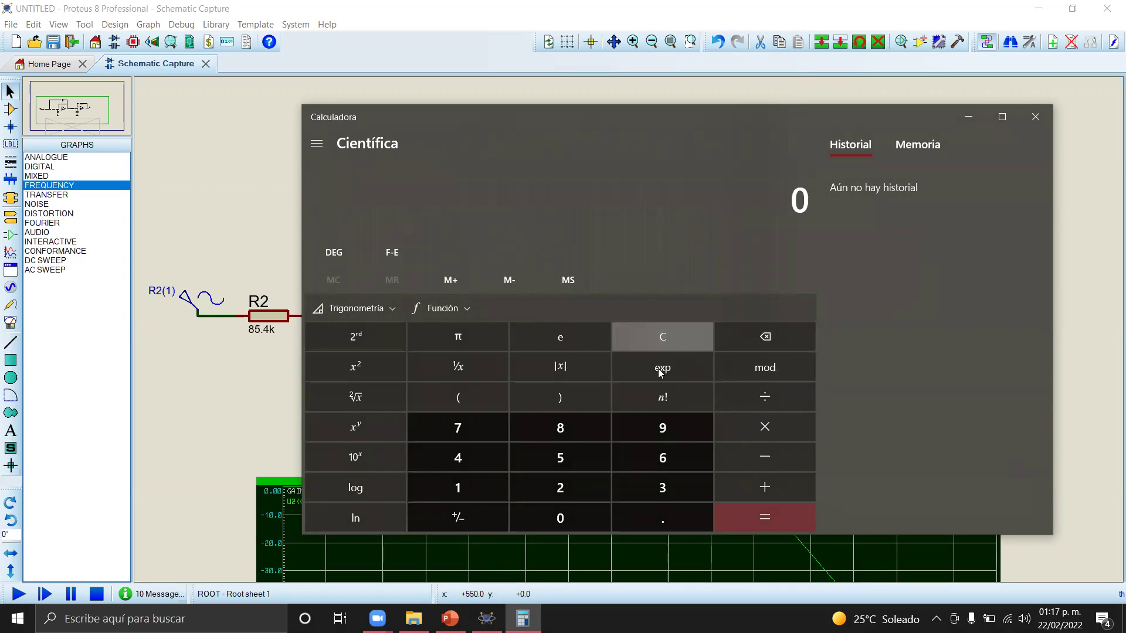
pyautogui.click(560, 431)
pyautogui.click(571, 470)
pyautogui.click(655, 523)
pyautogui.click(467, 456)
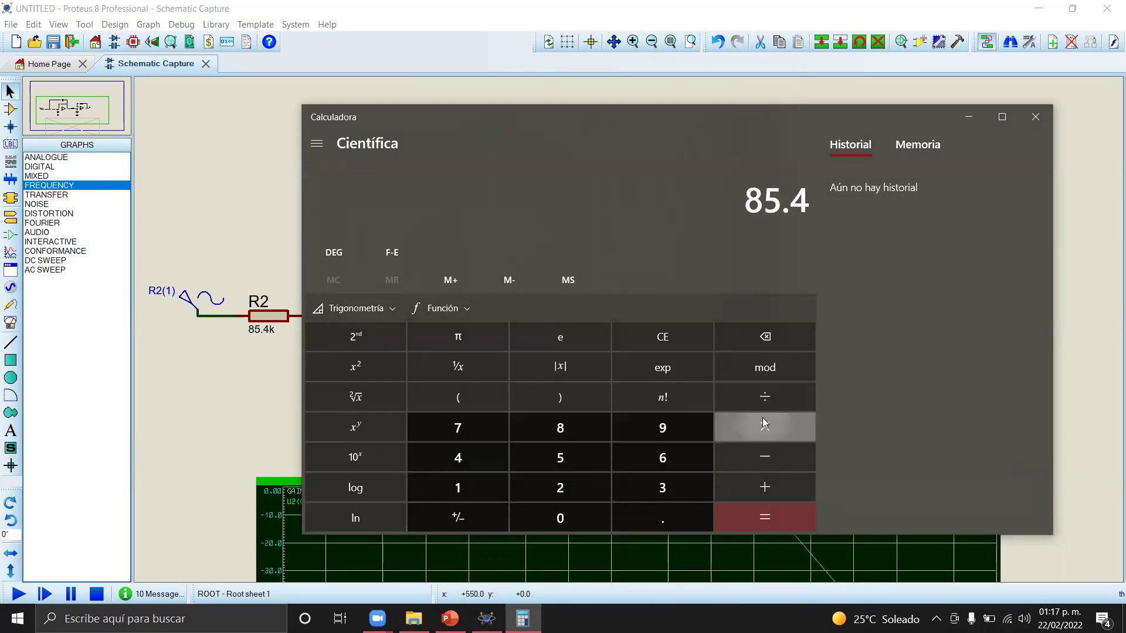
pyautogui.click(750, 427)
pyautogui.click(573, 484)
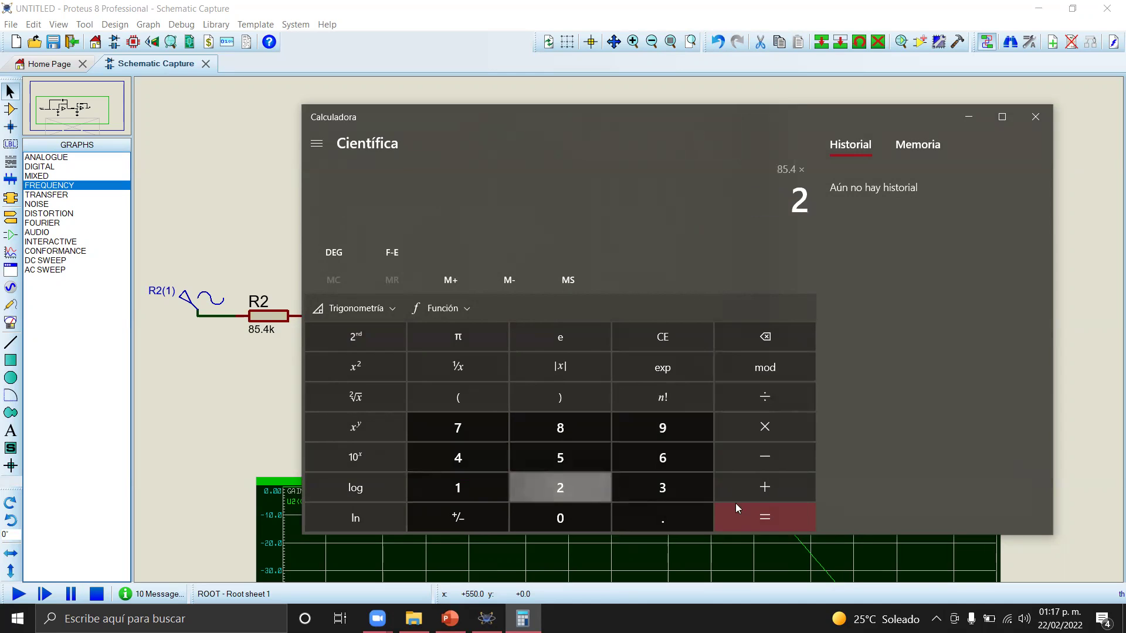
pyautogui.click(770, 521)
pyautogui.click(1035, 117)
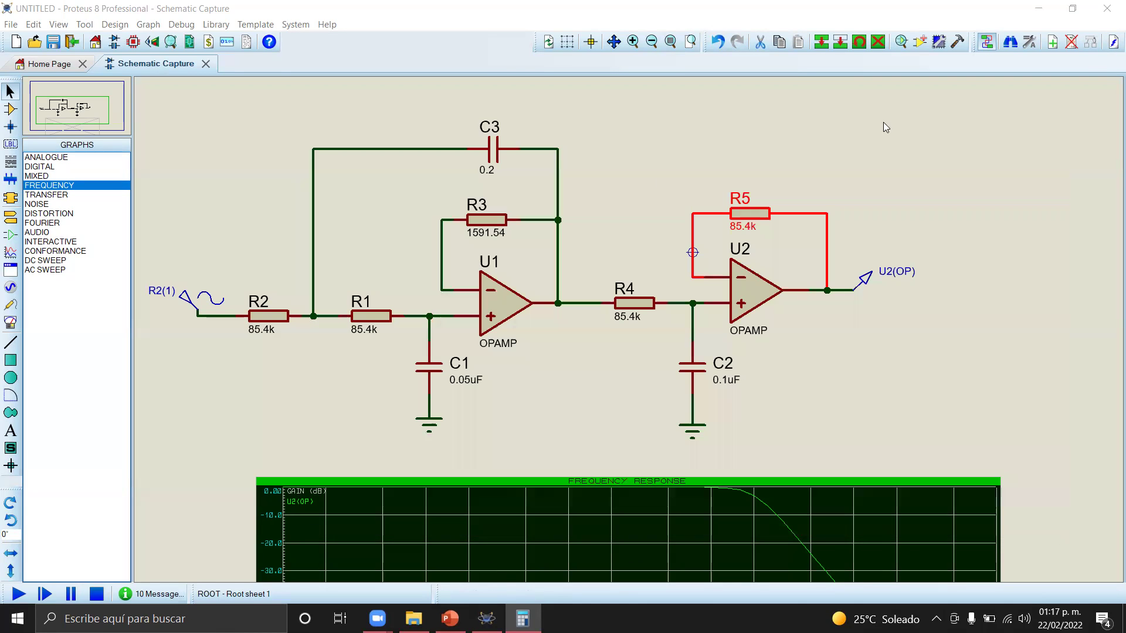
# Set the resistance of feedback resistor R3 on the first op-amp to 170.8k
pyautogui.doubleClick(500, 226)
pyautogui.click(509, 213)
pyautogui.doubleClick(509, 213)
pyautogui.write('170.8k')
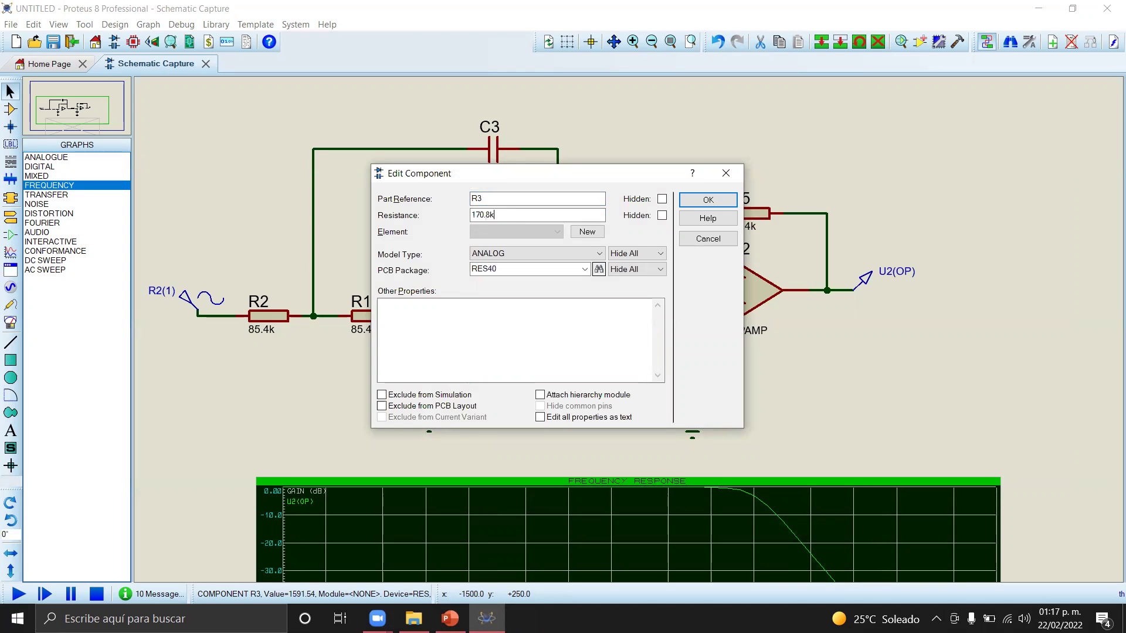
pyautogui.press('Return')
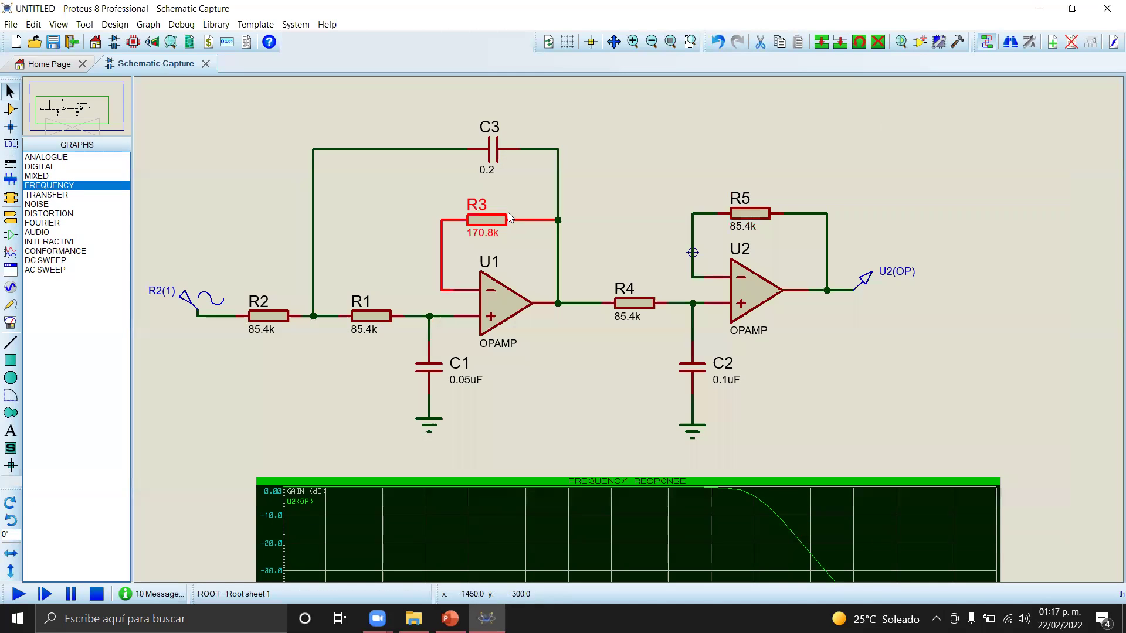
pyautogui.scroll(-2, 538, 313)
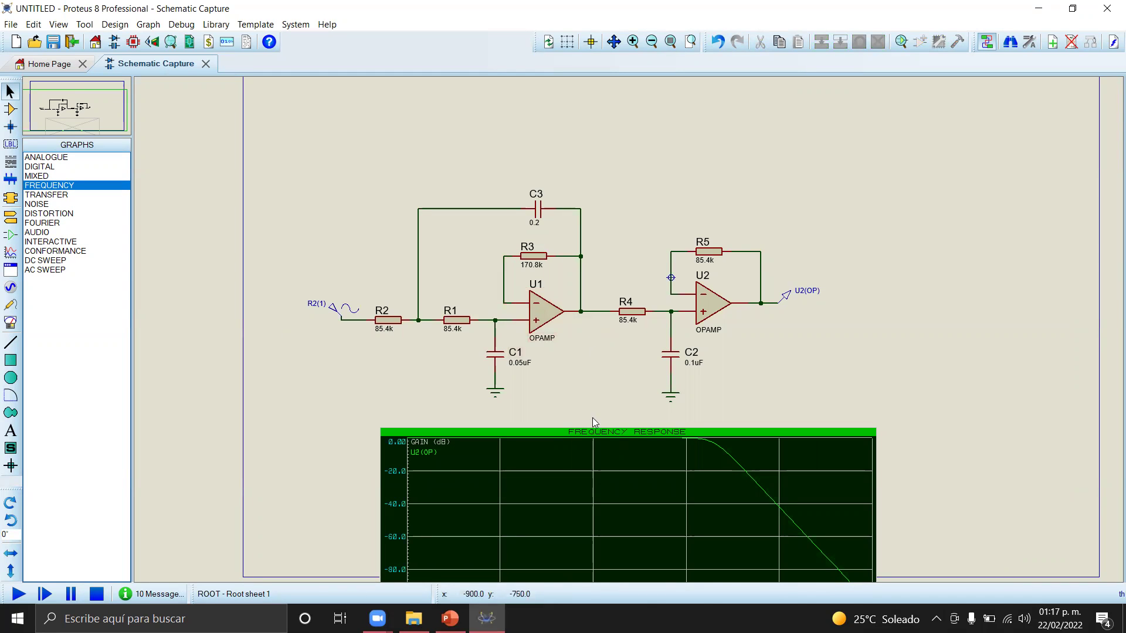
# Simulate the frequency response graph with the new resistor values and inspect the gain curve
pyautogui.scroll(-2, 592, 417)
pyautogui.scroll(3, 627, 333)
pyautogui.scroll(-2, 635, 289)
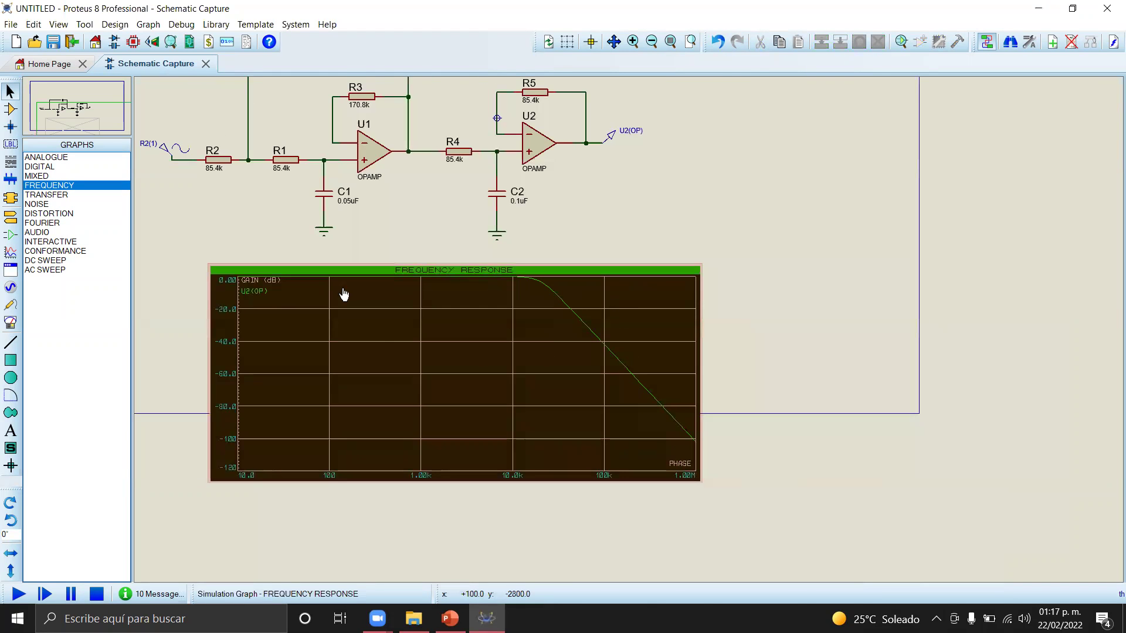
pyautogui.click(390, 349)
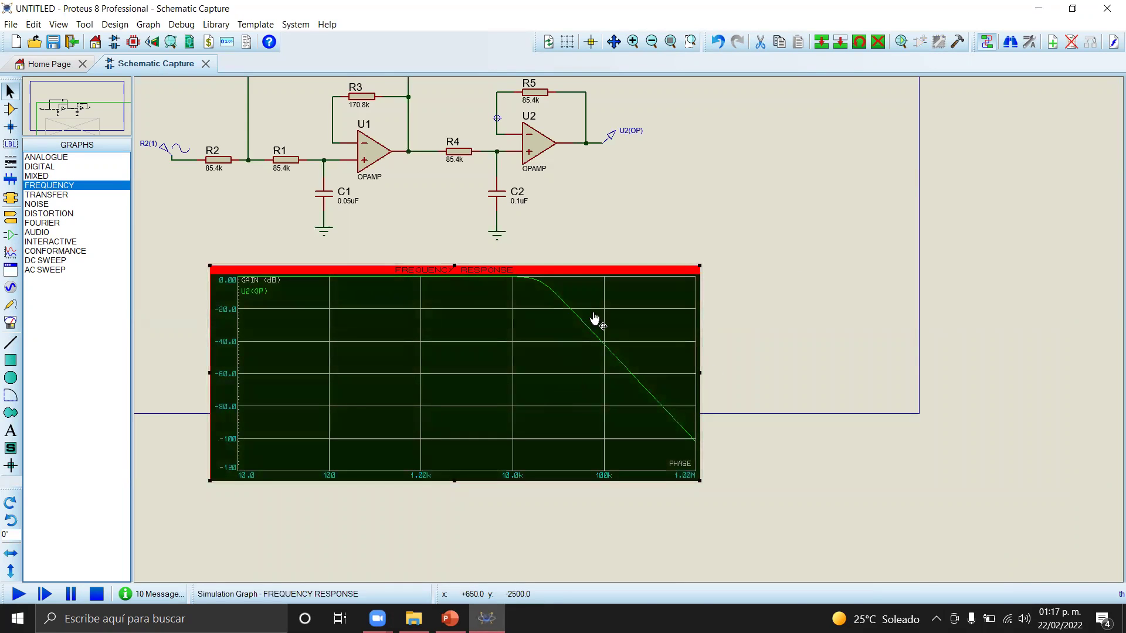
pyautogui.press('space')
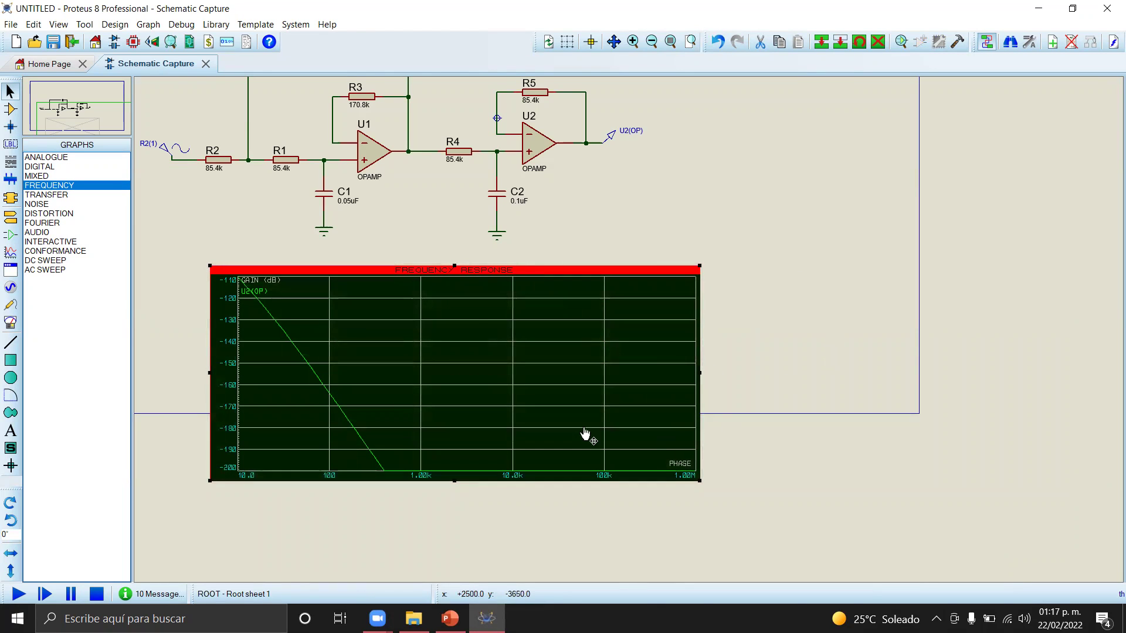
pyautogui.scroll(1, 345, 355)
pyautogui.scroll(-2, 648, 333)
pyautogui.scroll(1, 781, 329)
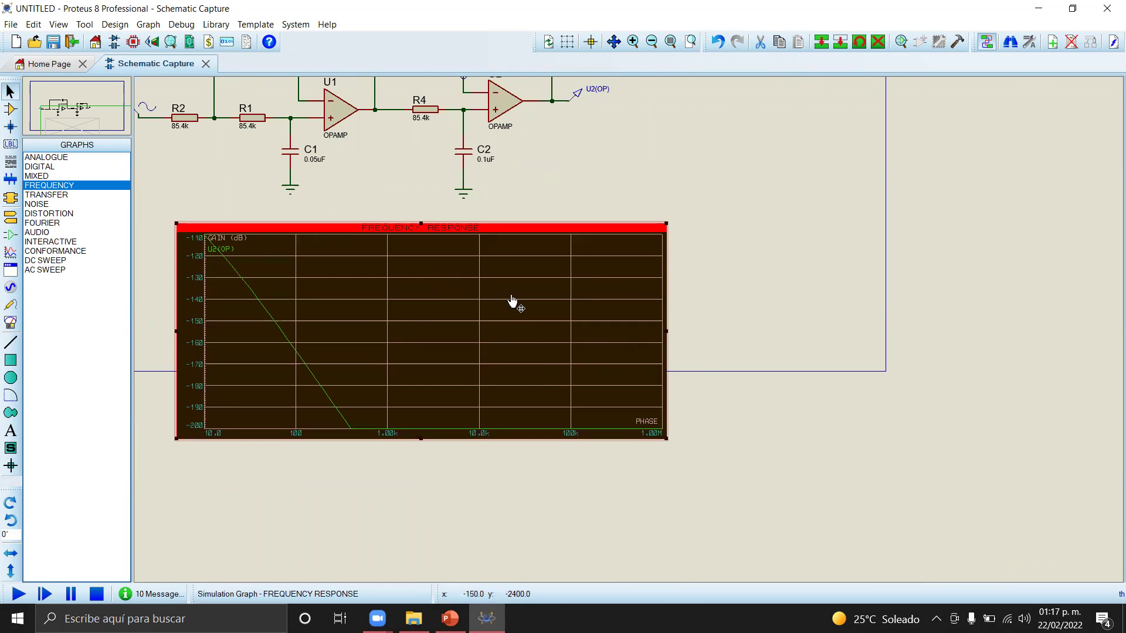
pyautogui.scroll(-1, 515, 304)
pyautogui.scroll(1, 628, 333)
pyautogui.scroll(1, 629, 333)
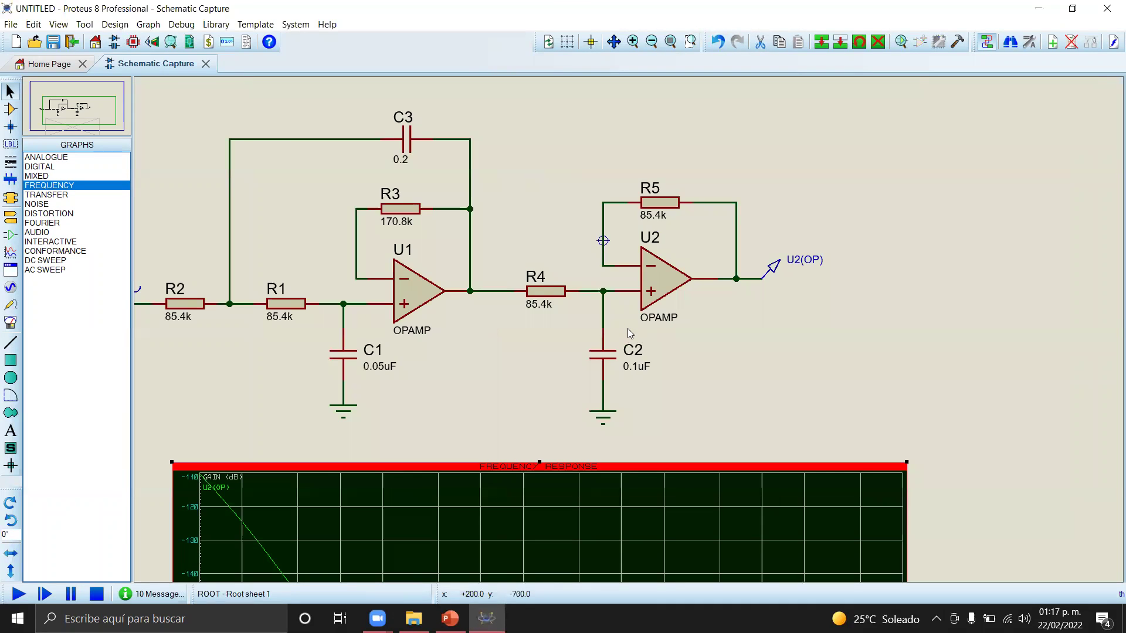
# Set the capacitance of C3, above the first op-amp, to 0.2uF
pyautogui.doubleClick(408, 143)
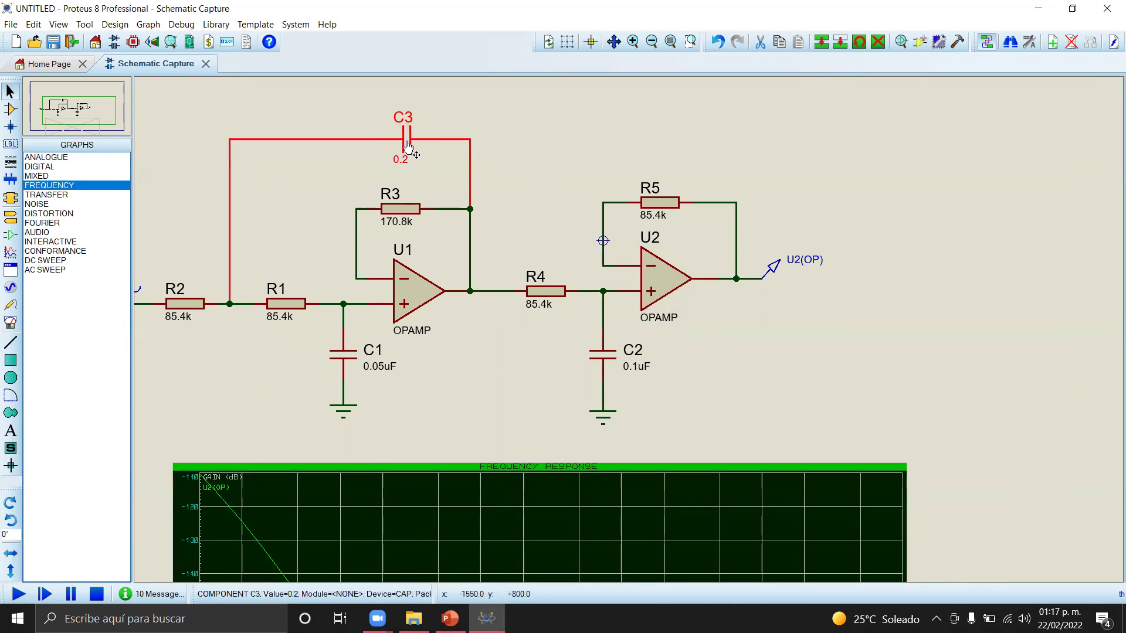
pyautogui.click(489, 215)
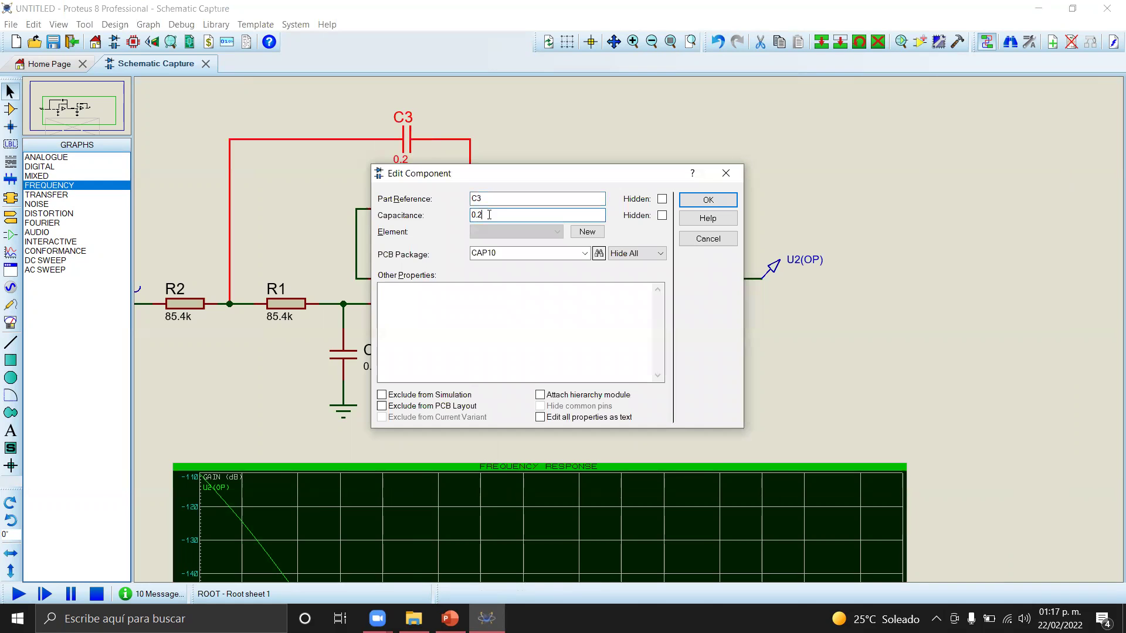
pyautogui.write('ug')
pyautogui.press('BackSpace')
pyautogui.press('capslock')
pyautogui.write('F')
pyautogui.press('capslock')
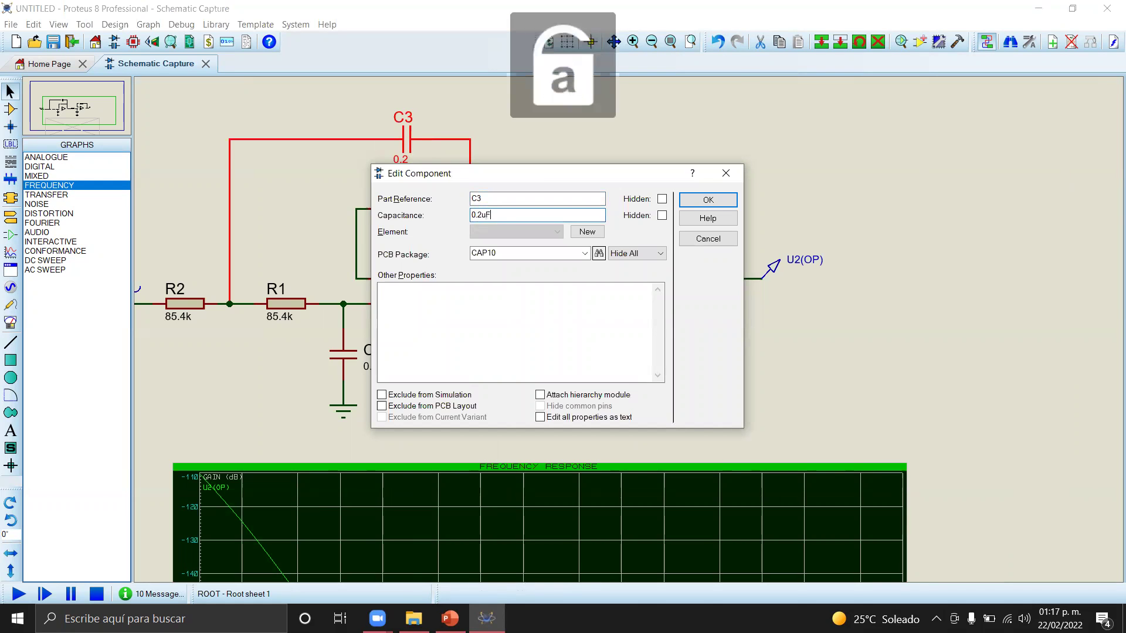
pyautogui.press('Return')
pyautogui.click(864, 393)
# Simulate the frequency response graph again with the corrected C3 capacitance
pyautogui.scroll(-1, 726, 390)
pyautogui.click(548, 484)
pyautogui.press('space')
pyautogui.scroll(-1, 740, 316)
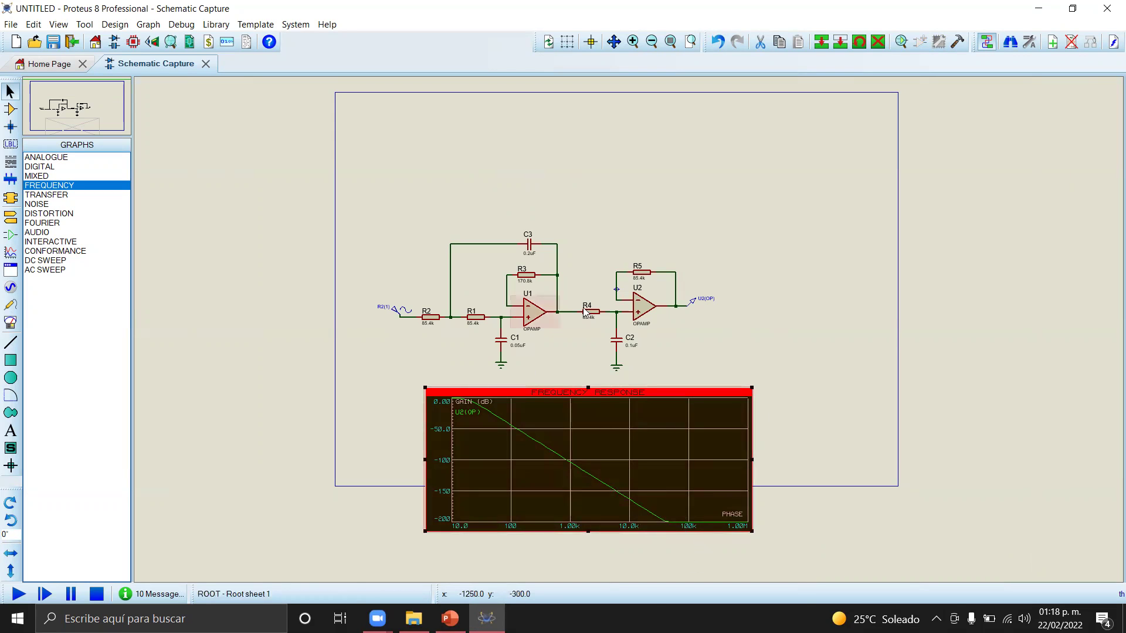
pyautogui.scroll(1, 645, 316)
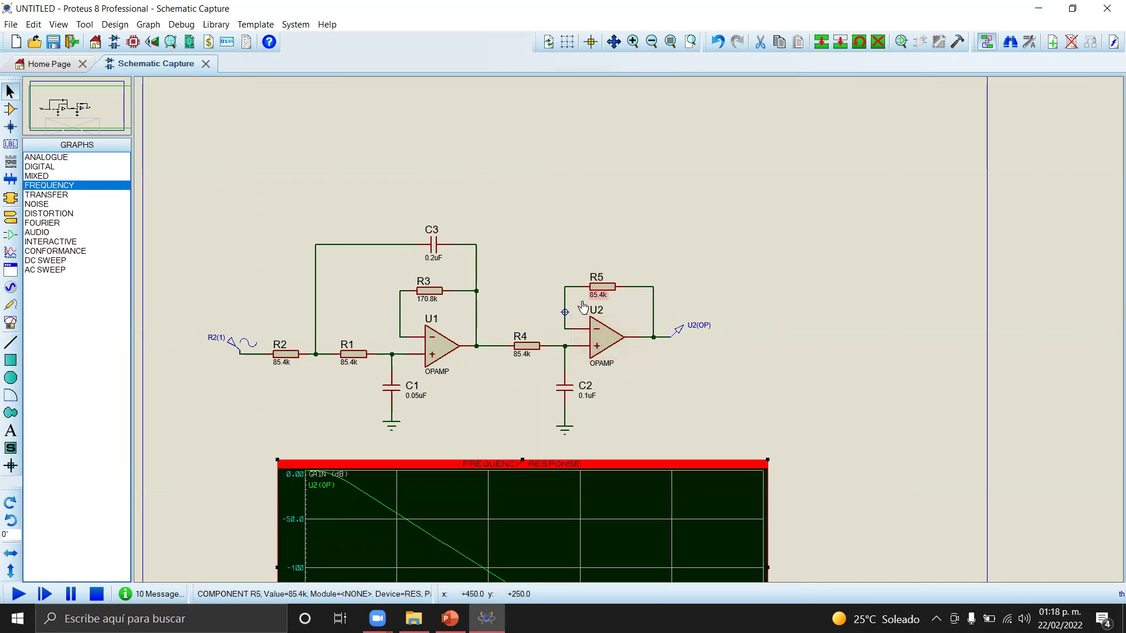
# Rewrite the resistance of input resistor R2 with a capital unit suffix, as 85.4K
pyautogui.click(292, 356)
pyautogui.click(293, 356)
pyautogui.click(507, 215)
pyautogui.press('capslock')
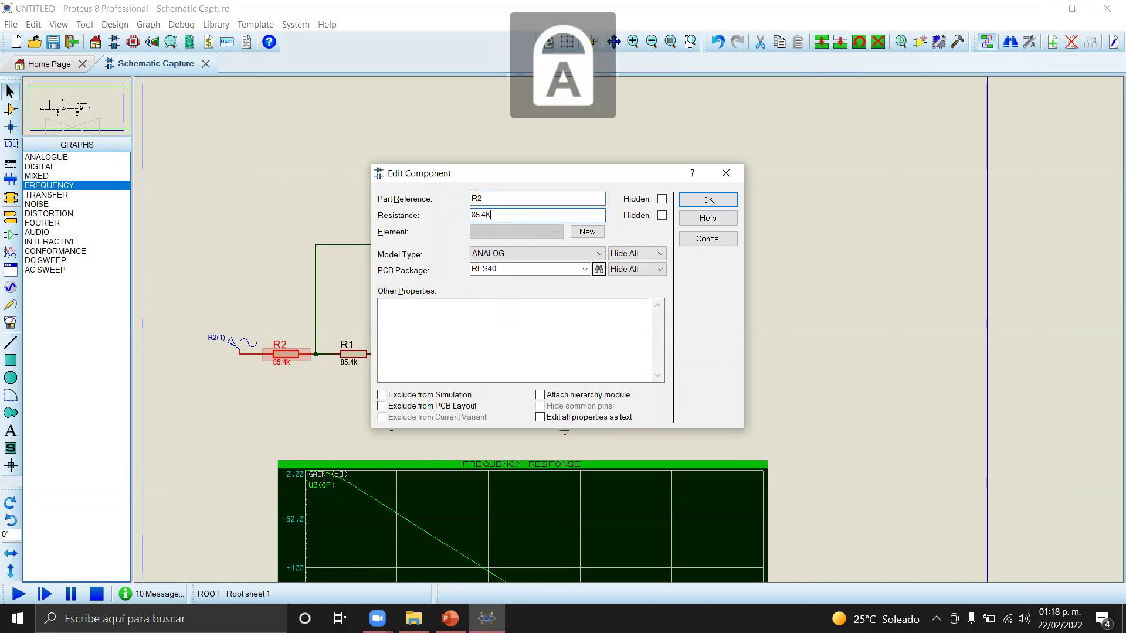
pyautogui.press('Return')
# Rewrite the resistance of R1, before the first op-amp, as 85.4K
pyautogui.click(357, 356)
pyautogui.click(357, 356)
pyautogui.click(524, 220)
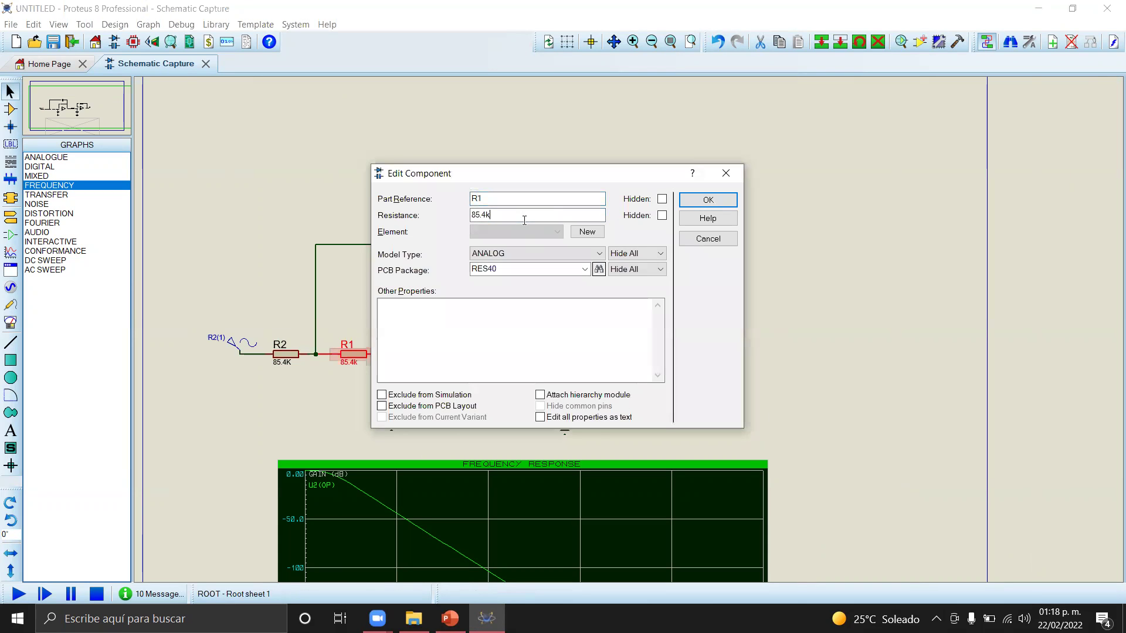
pyautogui.write('K')
pyautogui.press('Return')
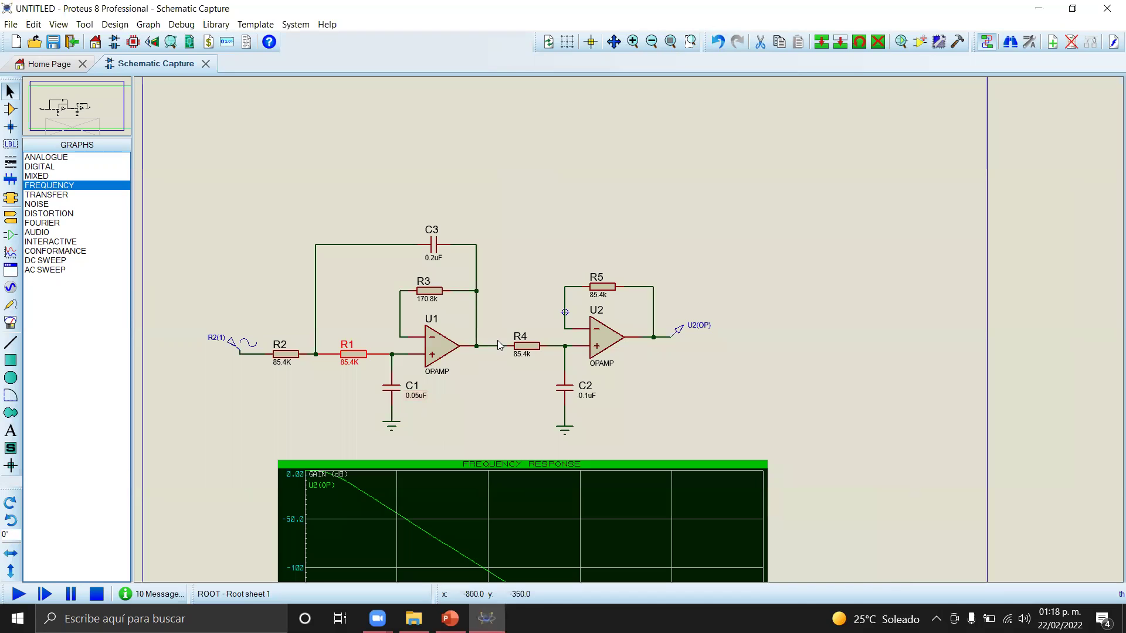
# Rewrite the resistance of R4, between the two op-amp stages, as 85.4K
pyautogui.click(538, 350)
pyautogui.click(538, 350)
pyautogui.click(522, 211)
pyautogui.write('K')
pyautogui.press('Return')
# Rewrite the resistance of feedback resistor R5 on the second op-amp as 85.4K
pyautogui.click(612, 289)
pyautogui.click(612, 289)
pyautogui.click(537, 212)
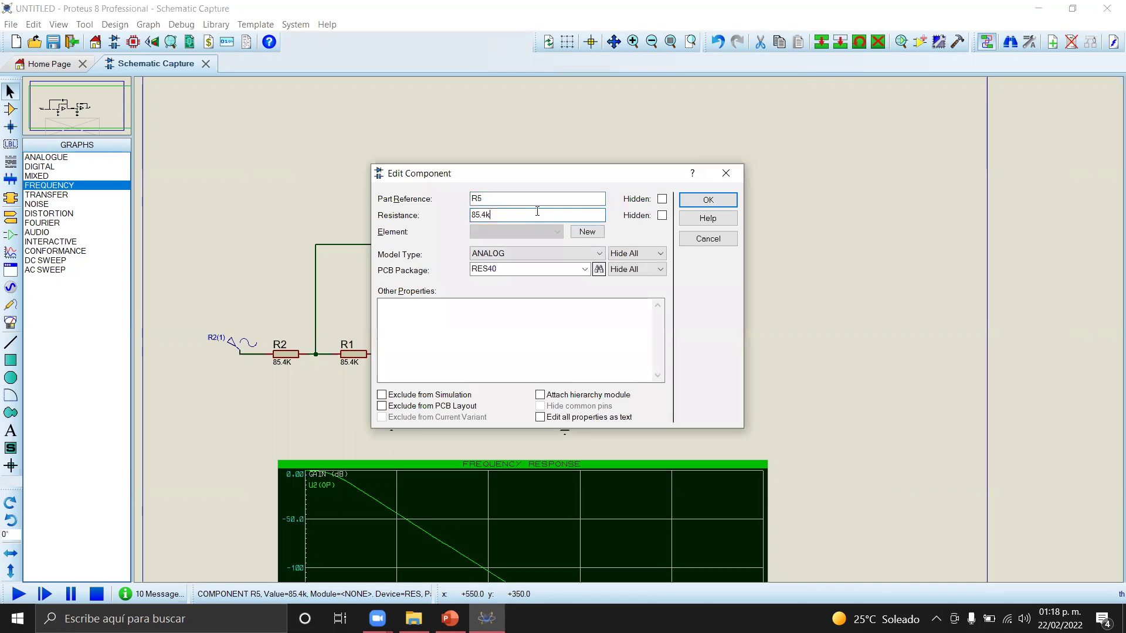
pyautogui.press('BackSpace')
pyautogui.write('K')
pyautogui.press('Return')
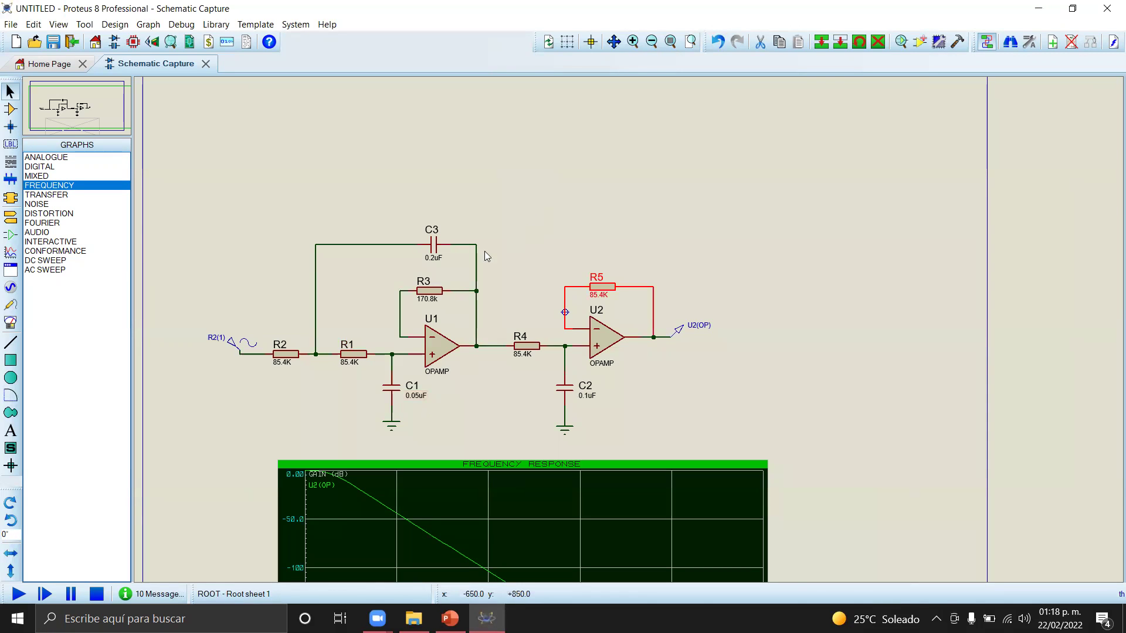
# Rewrite the resistance of feedback resistor R3 on the first op-amp as 170.8K
pyautogui.click(438, 291)
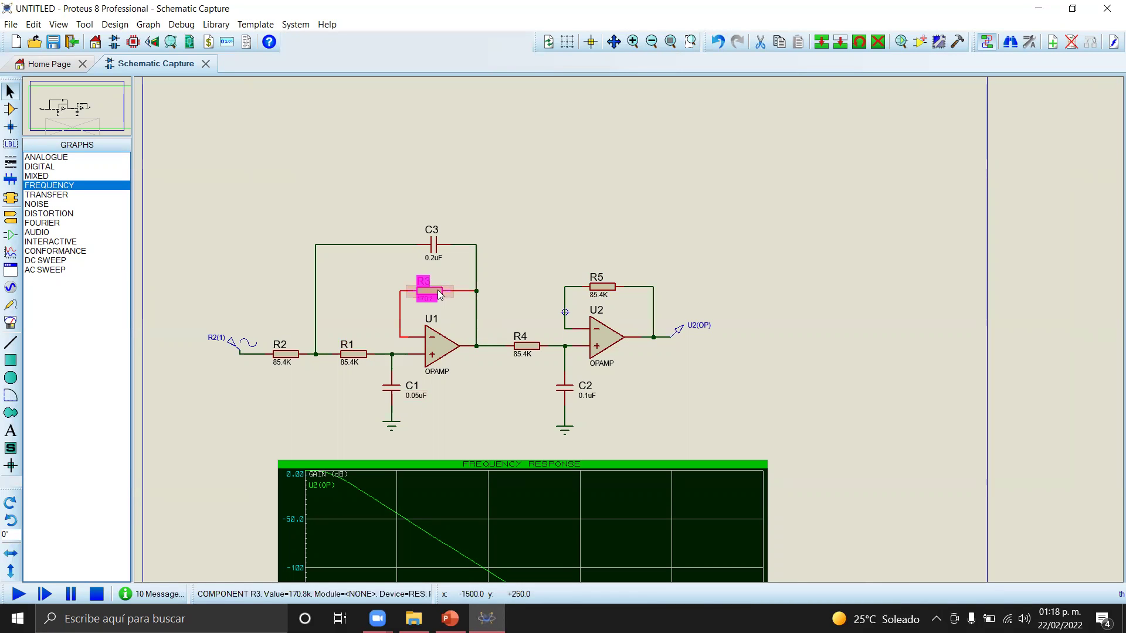
pyautogui.click(437, 290)
pyautogui.click(514, 213)
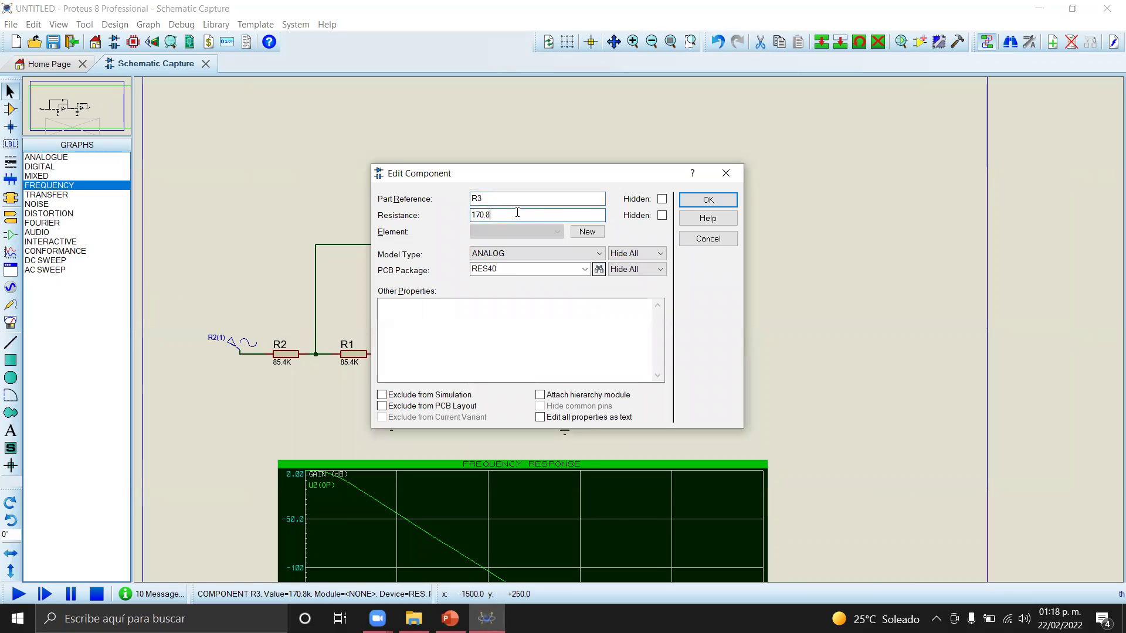
pyautogui.write('K')
pyautogui.press('Return')
# Examine the frequency response graph, check the filter design rules on the PowerPoint slide, and return to Proteus
pyautogui.scroll(-2, 622, 400)
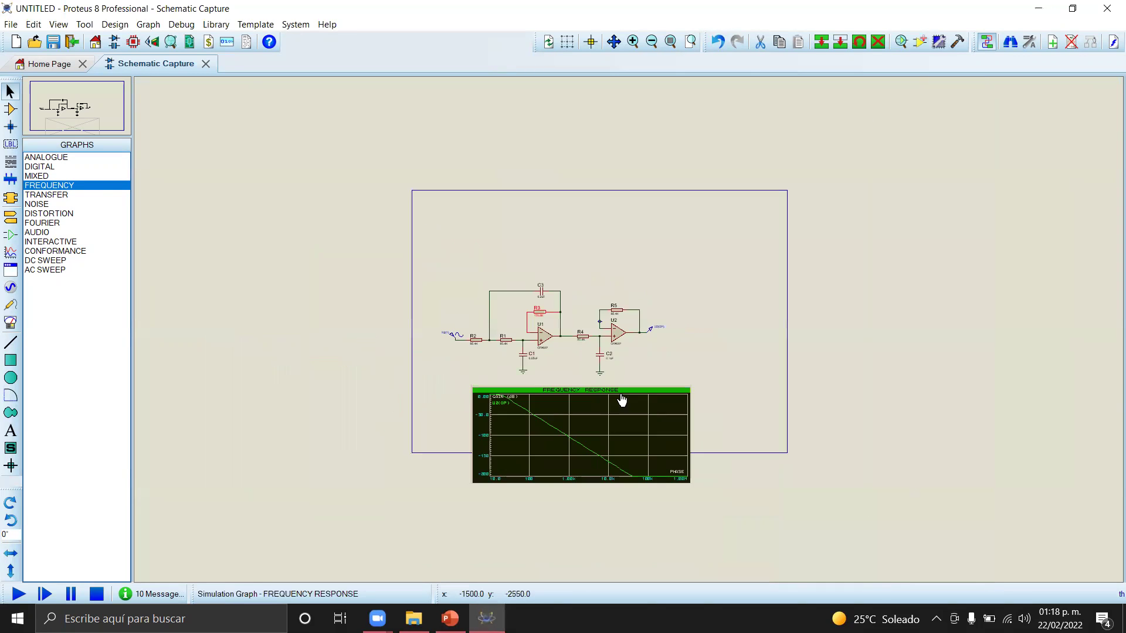
pyautogui.scroll(1, 622, 400)
pyautogui.click(631, 367)
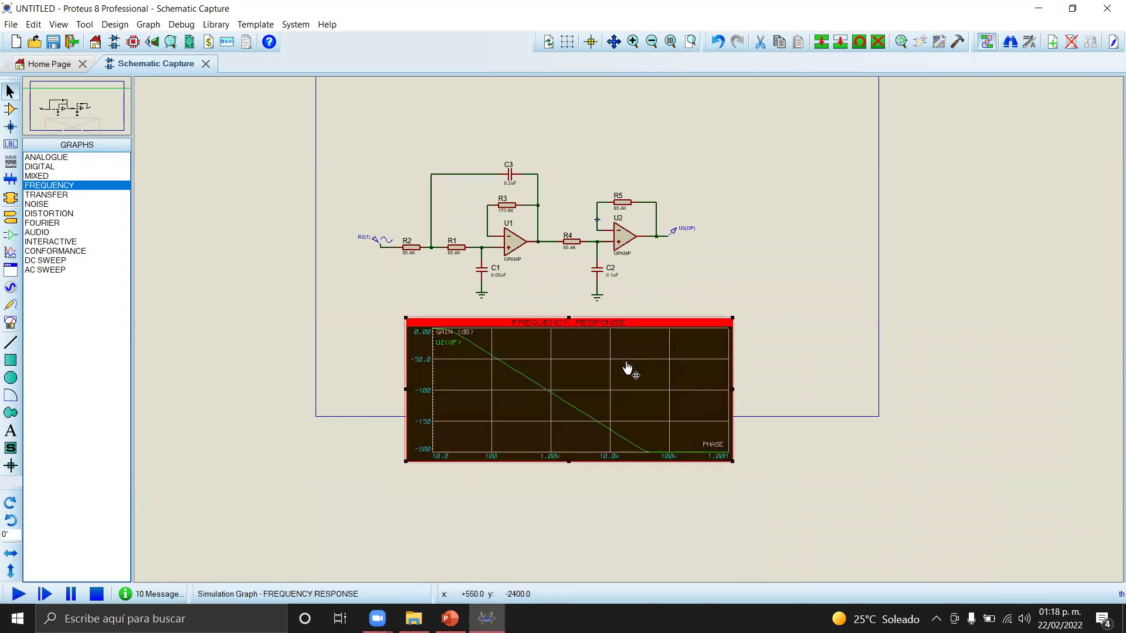
pyautogui.click(830, 347)
pyautogui.click(695, 413)
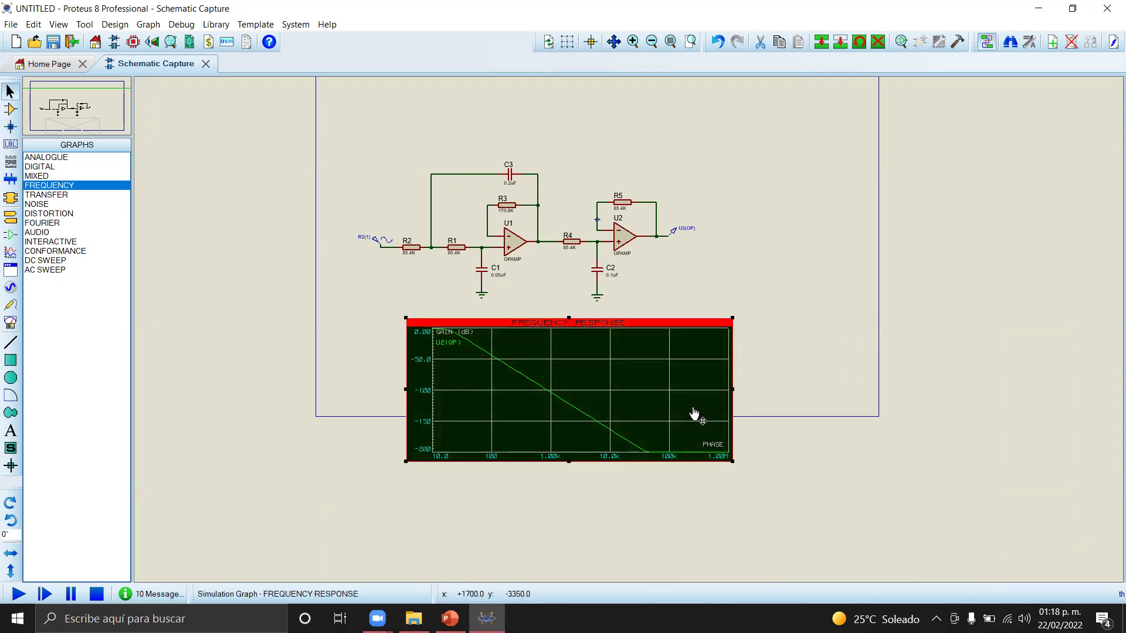
pyautogui.click(801, 355)
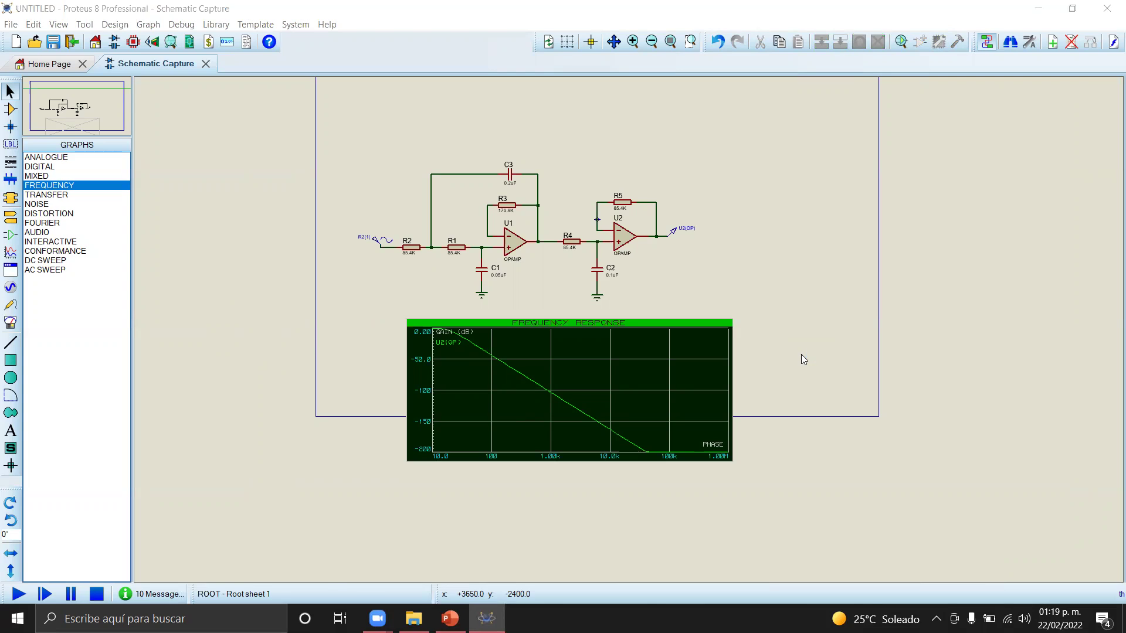
pyautogui.hotkey('alt', 'Tab')
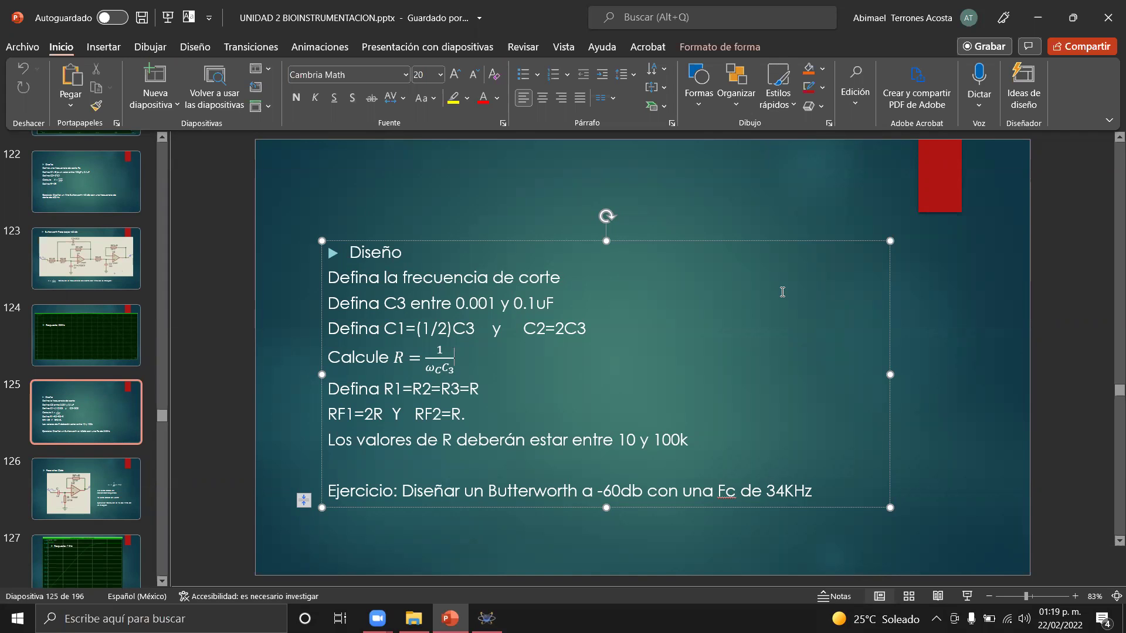
pyautogui.hotkey('alt', 'Tab')
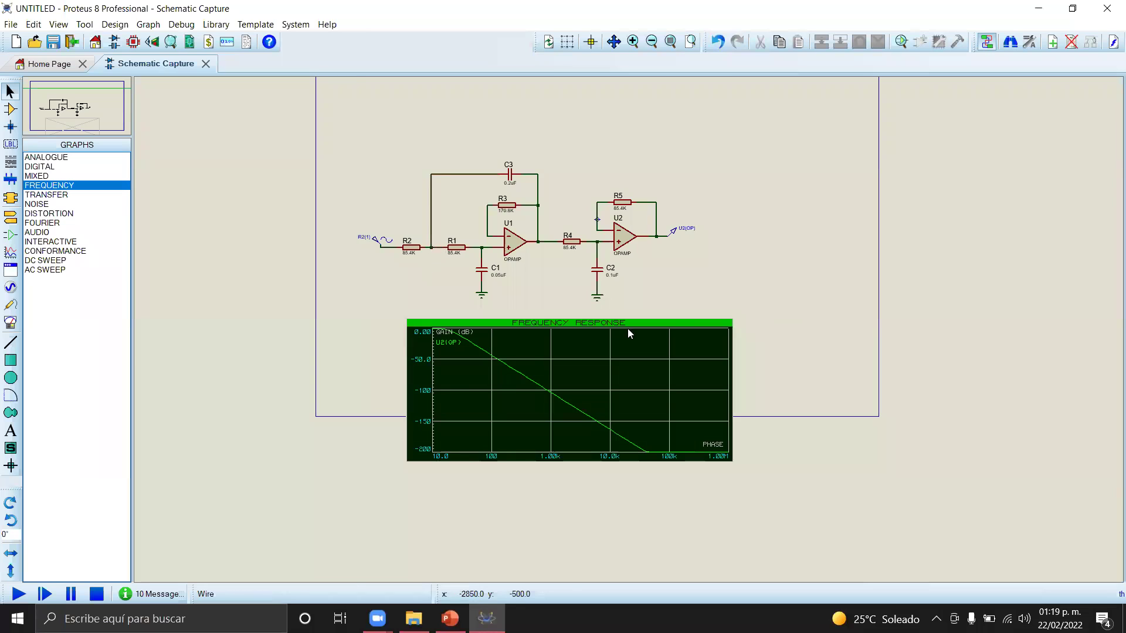
# Set the resistance of input resistor R2 to 46
pyautogui.scroll(3, 627, 328)
pyautogui.doubleClick(585, 340)
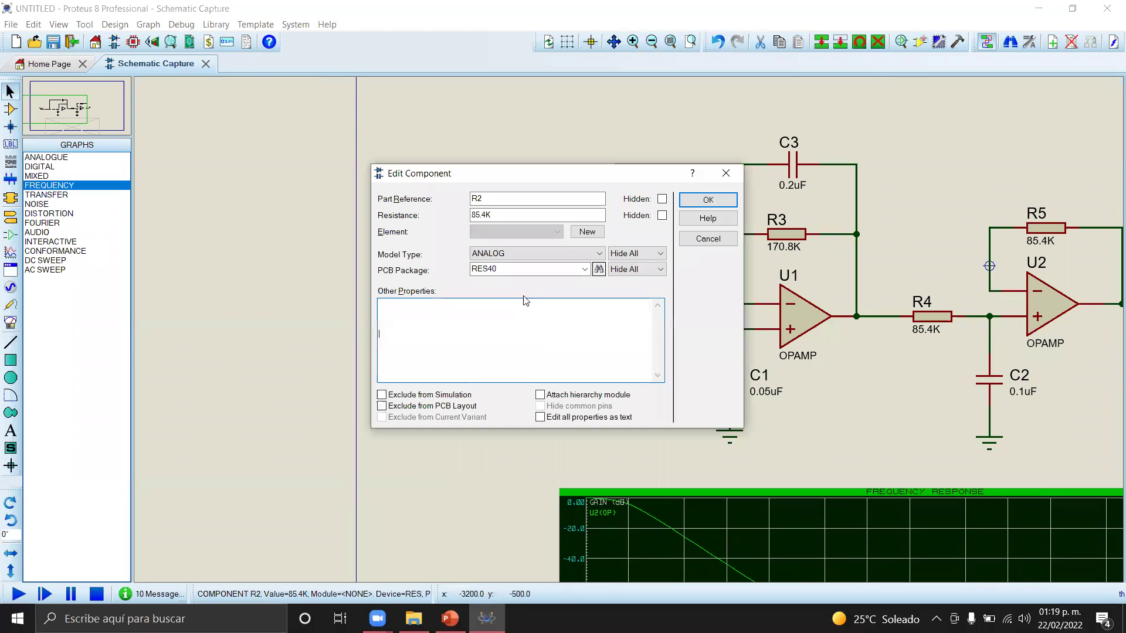
pyautogui.doubleClick(549, 213)
pyautogui.write('46k')
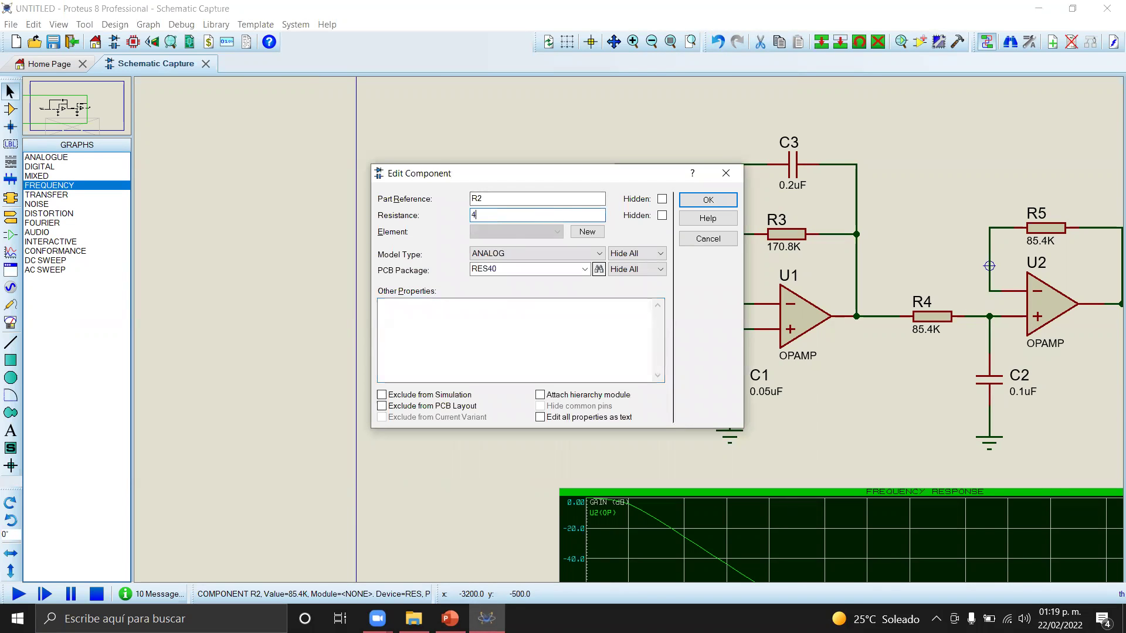
pyautogui.press('BackSpace')
pyautogui.press('Return')
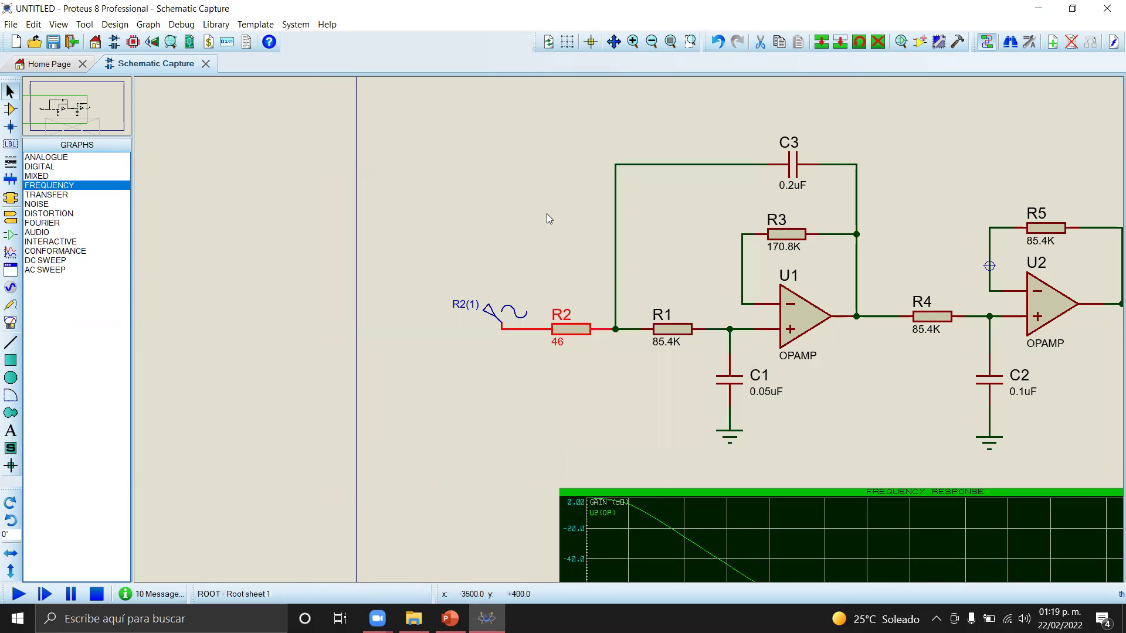
# Set the resistance of R1, before the first op-amp, to 46
pyautogui.click(681, 326)
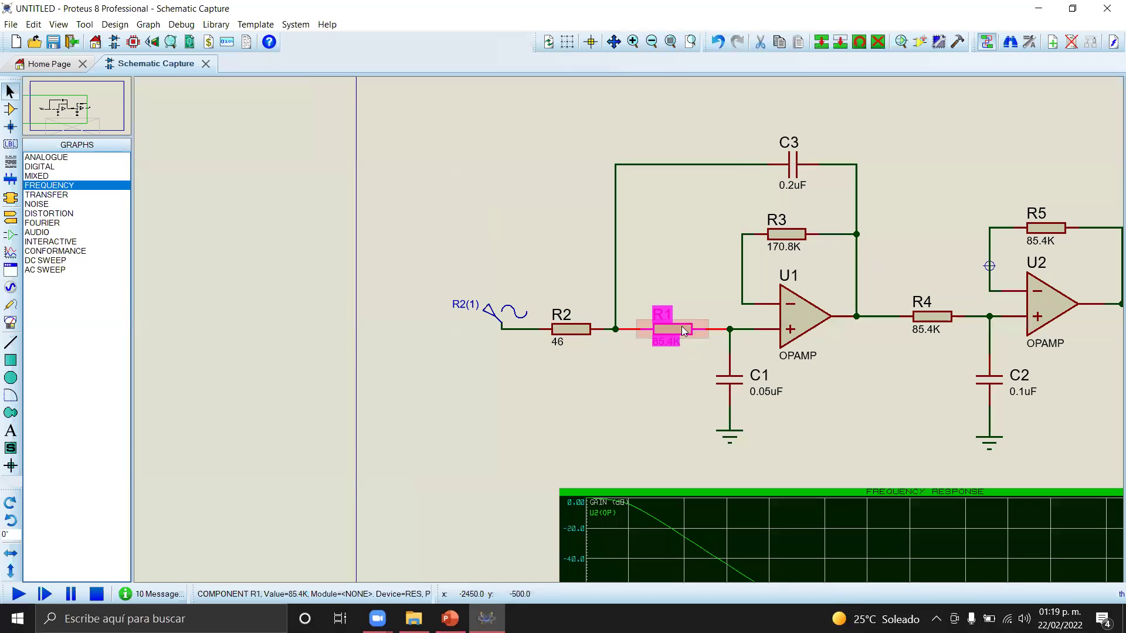
pyautogui.click(681, 326)
pyautogui.click(566, 212)
pyautogui.doubleClick(568, 212)
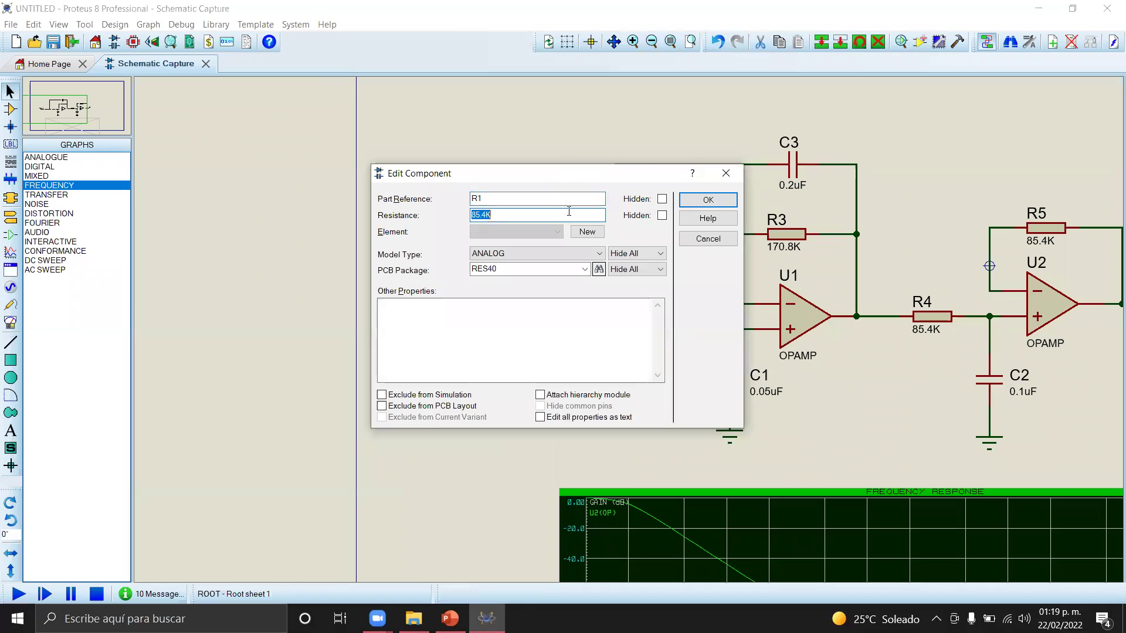
pyautogui.write('46')
pyautogui.hotkey('shift', 'Left')
pyautogui.hotkey('shift', 'Left')
pyautogui.click(726, 200)
# Set the resistance of R4, between the two op-amp stages, to 46
pyautogui.doubleClick(948, 322)
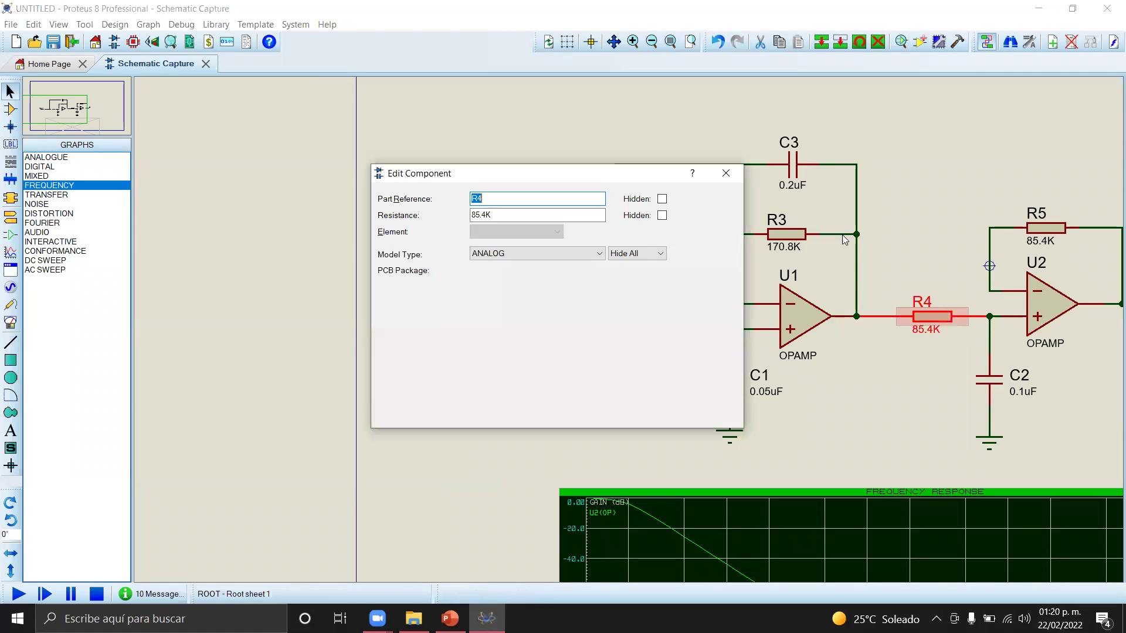
pyautogui.doubleClick(517, 217)
pyautogui.write('46')
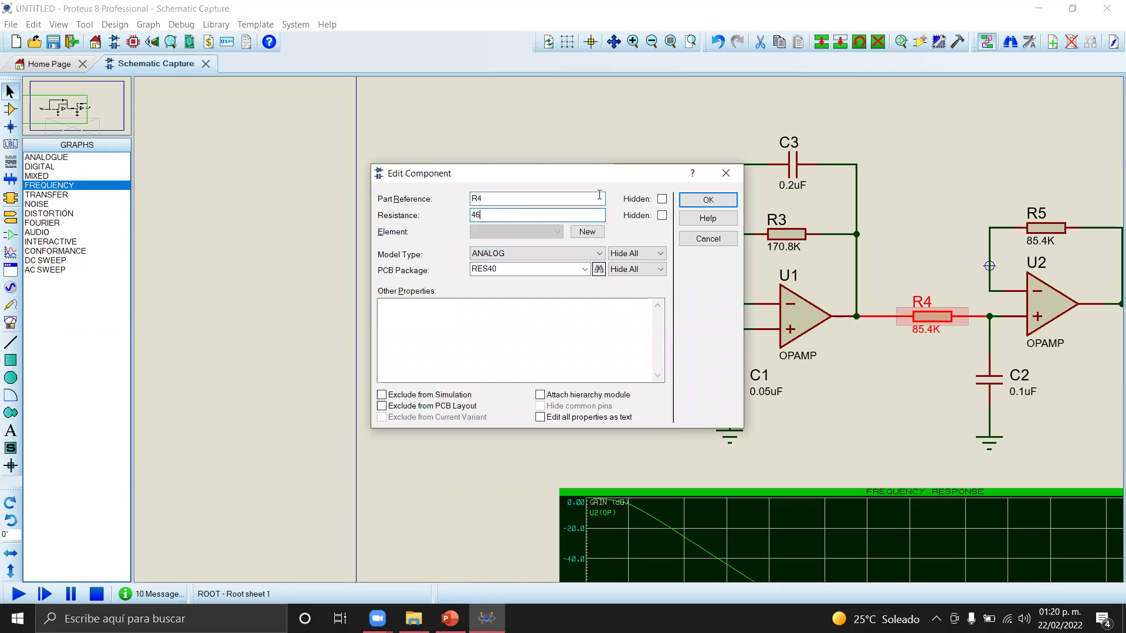
pyautogui.click(707, 199)
# Set the resistance of feedback resistor R5 on the second op-amp to 46
pyautogui.doubleClick(1045, 228)
pyautogui.doubleClick(557, 214)
pyautogui.write('46')
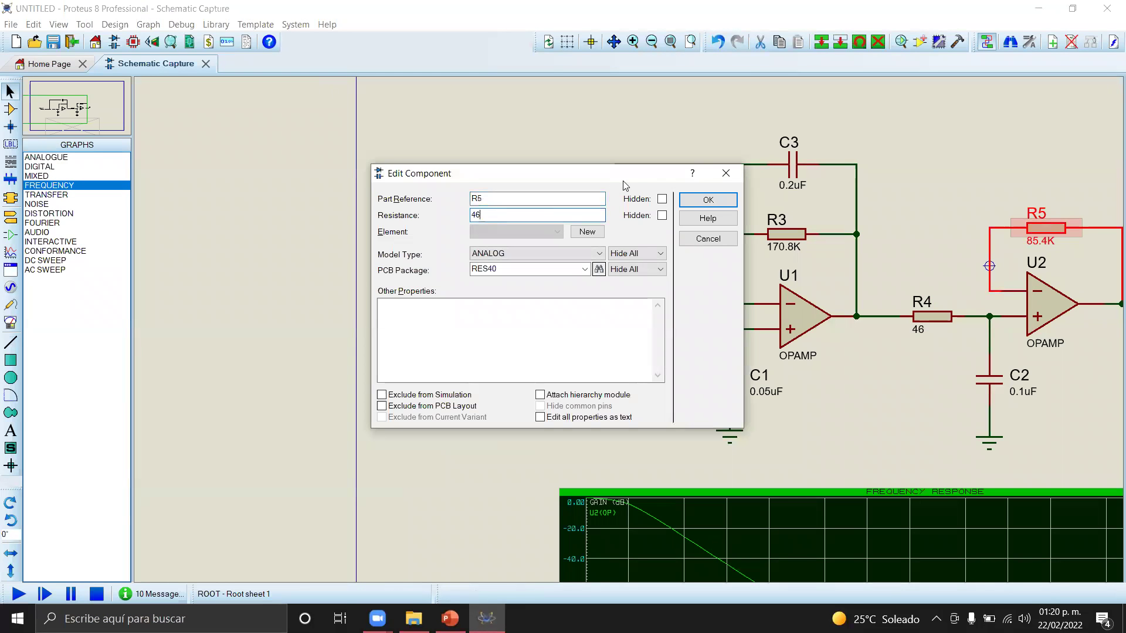
pyautogui.click(707, 200)
# Set the resistance of feedback resistor R3 on the first op-amp to 92
pyautogui.scroll(-1, 839, 310)
pyautogui.scroll(1, 839, 310)
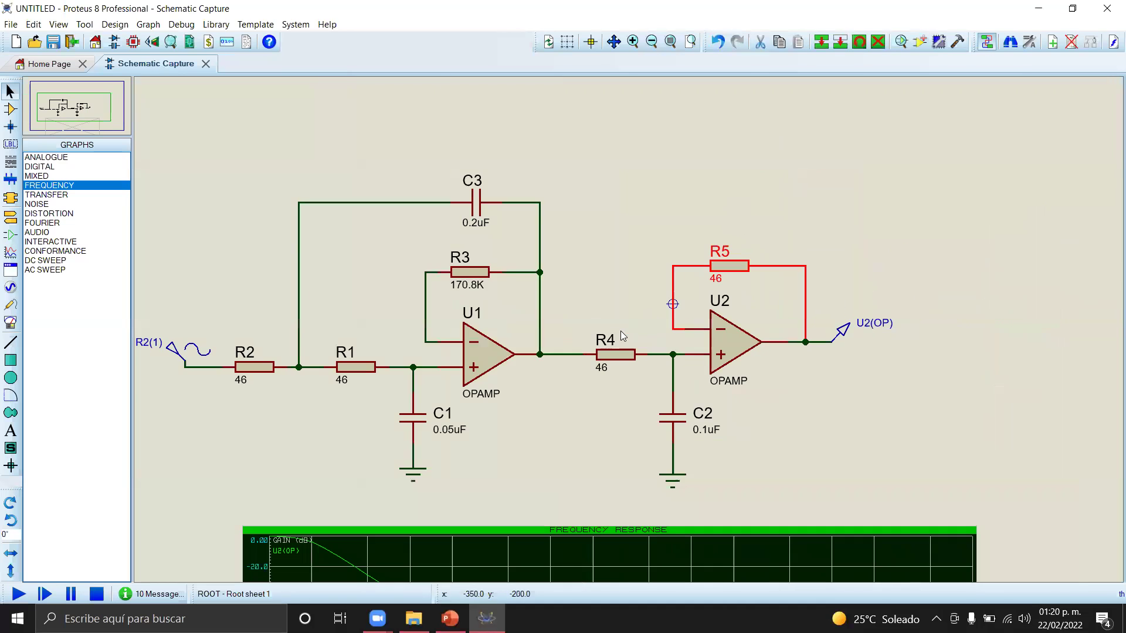
pyautogui.click(476, 276)
pyautogui.doubleClick(476, 275)
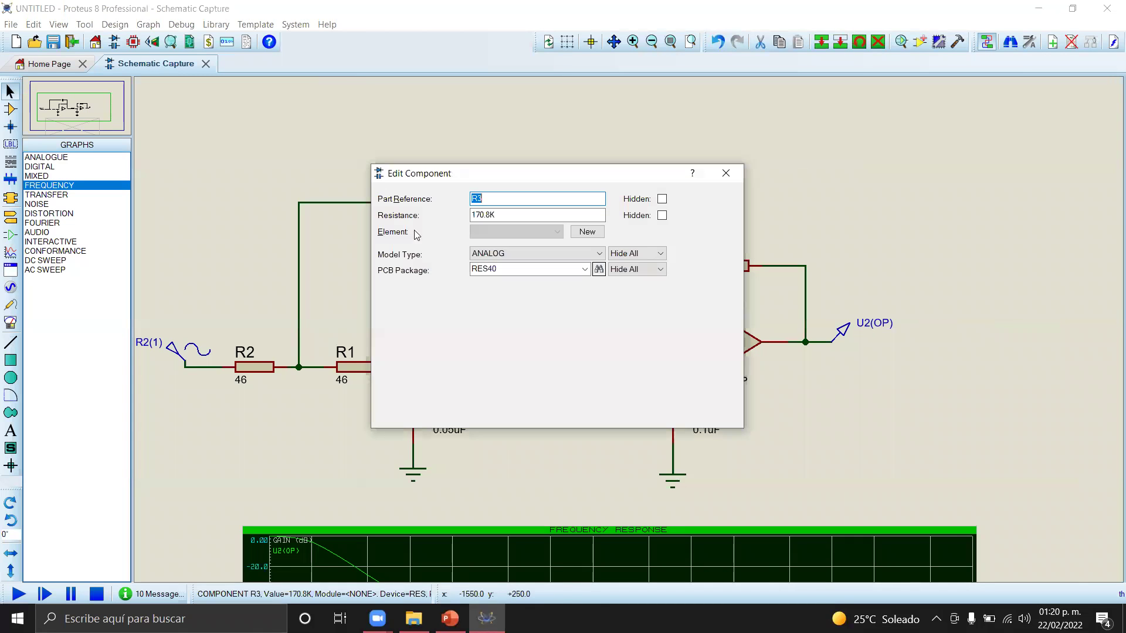
pyautogui.doubleClick(507, 213)
pyautogui.press('BackSpace')
pyautogui.write('92')
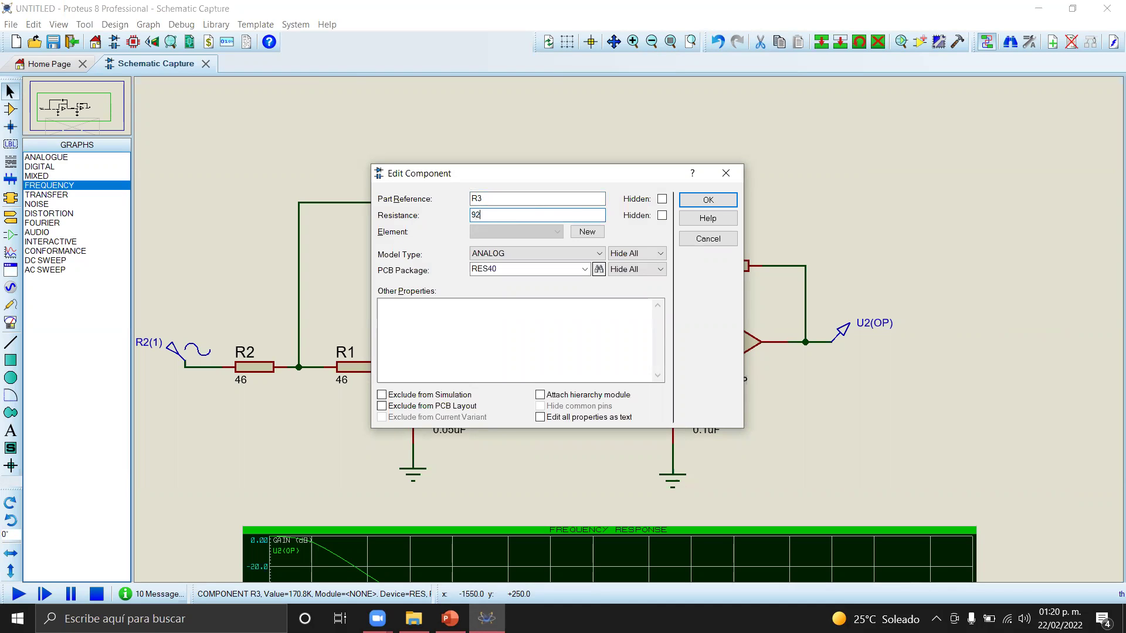
pyautogui.press('Return')
pyautogui.scroll(-3, 615, 484)
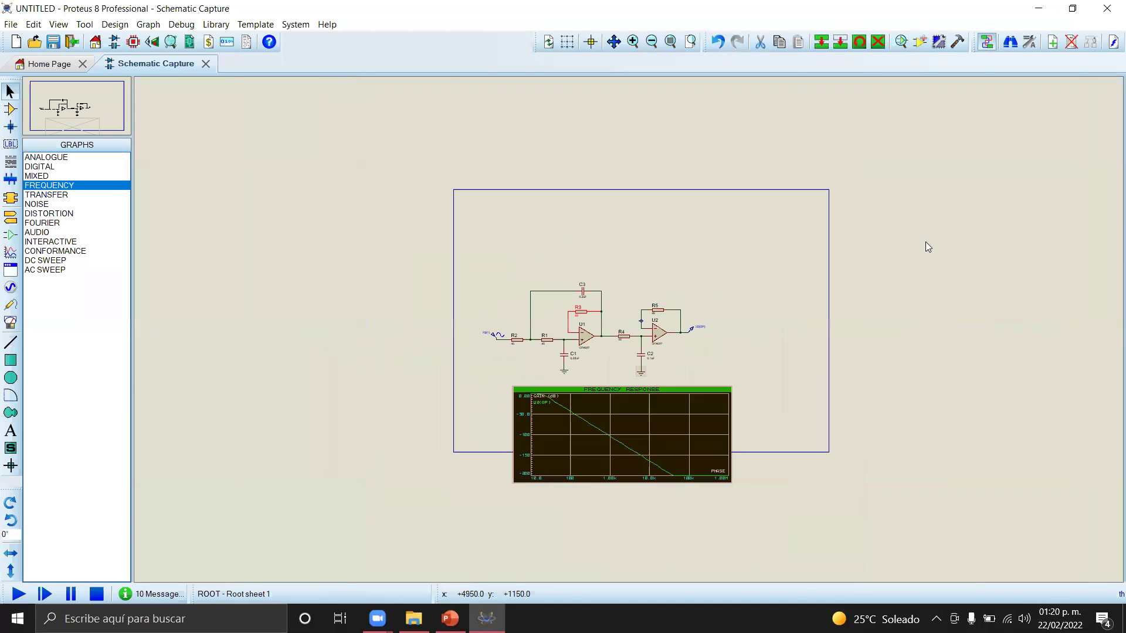
# Rerun the simulation of the frequency response graph with the new component values
pyautogui.scroll(3, 799, 339)
pyautogui.scroll(-2, 379, 459)
pyautogui.scroll(2, 661, 294)
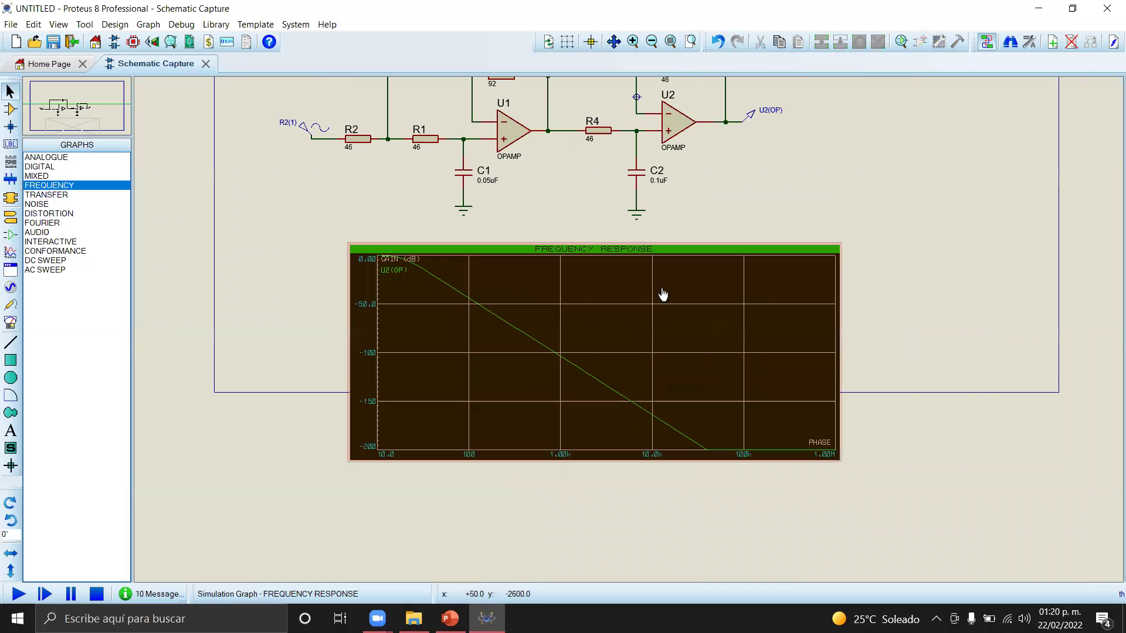
pyautogui.click(663, 293)
pyautogui.press('space')
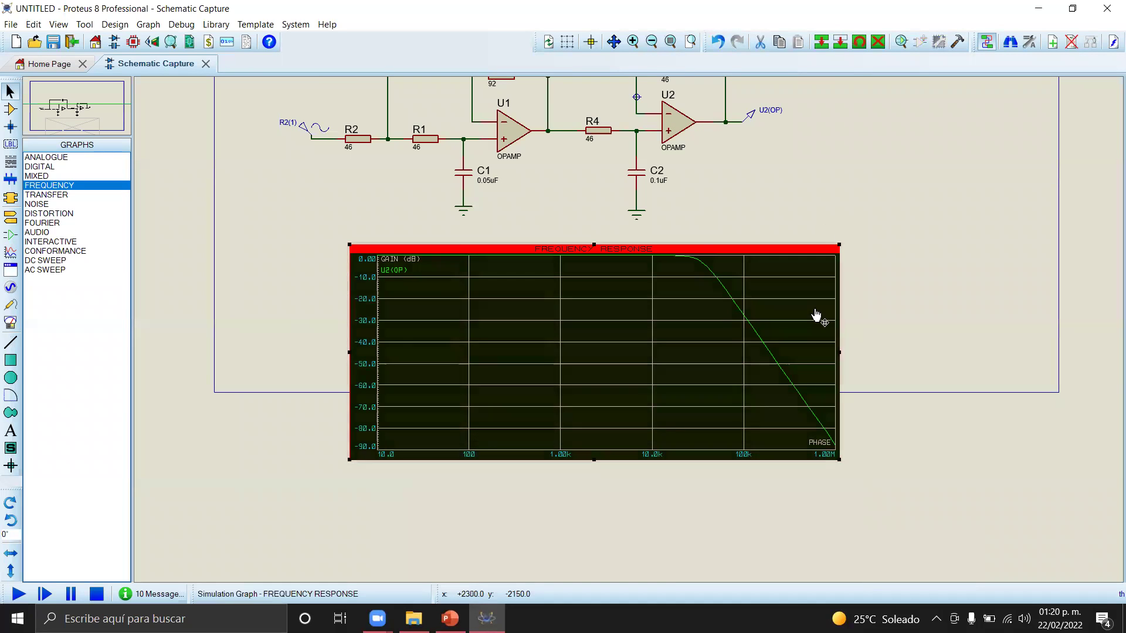
pyautogui.click(936, 230)
# Maximize the frequency response graph and read the gain on the curve's knee at about 32.3 kHz
pyautogui.rightClick(578, 320)
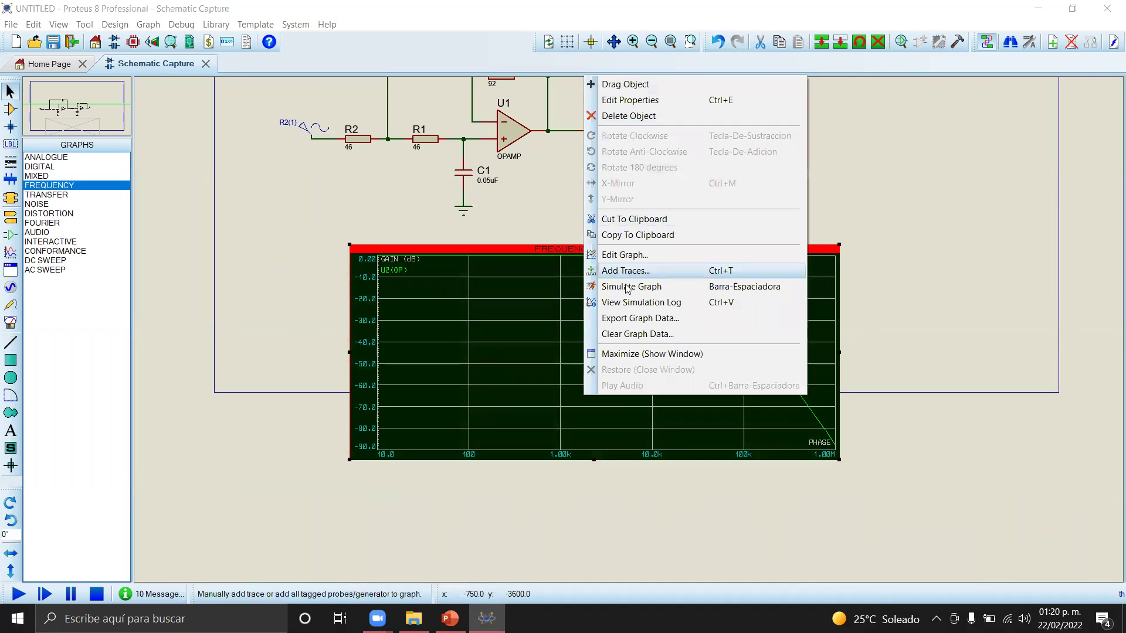
pyautogui.click(665, 354)
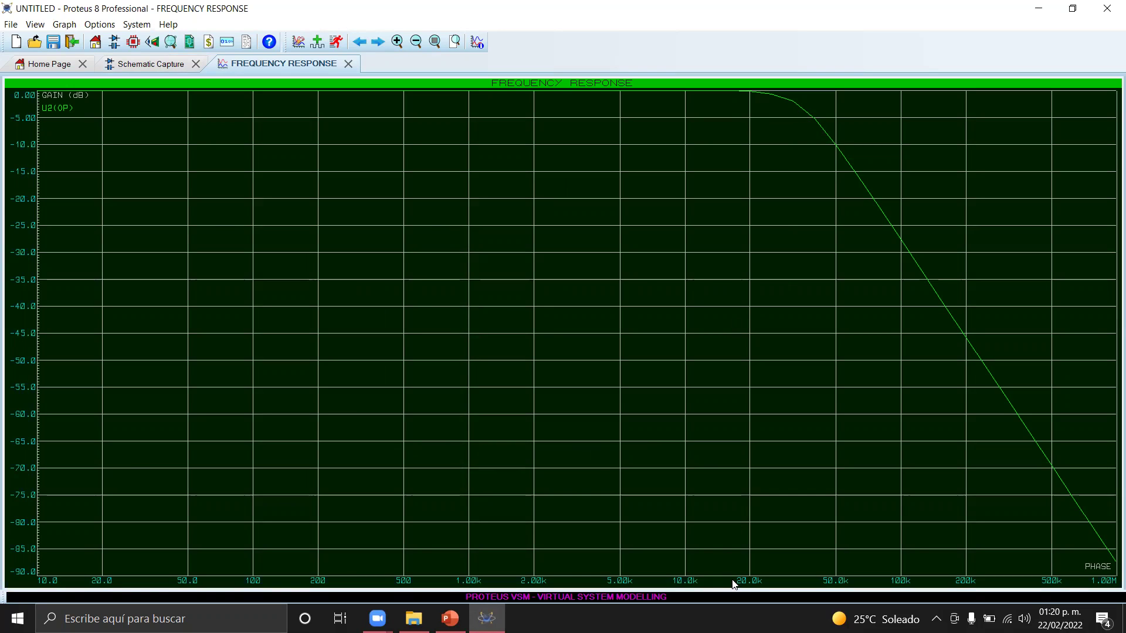
pyautogui.click(794, 103)
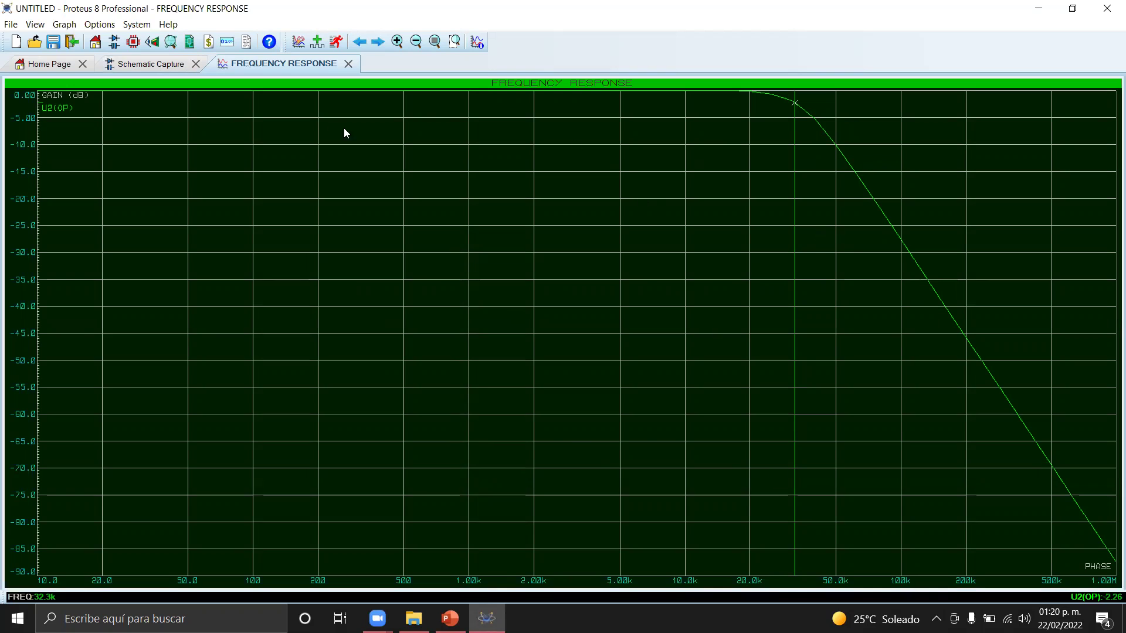
# Close the maximized frequency response graph and return to the schematic with the circuit and its plot in view
pyautogui.click(153, 65)
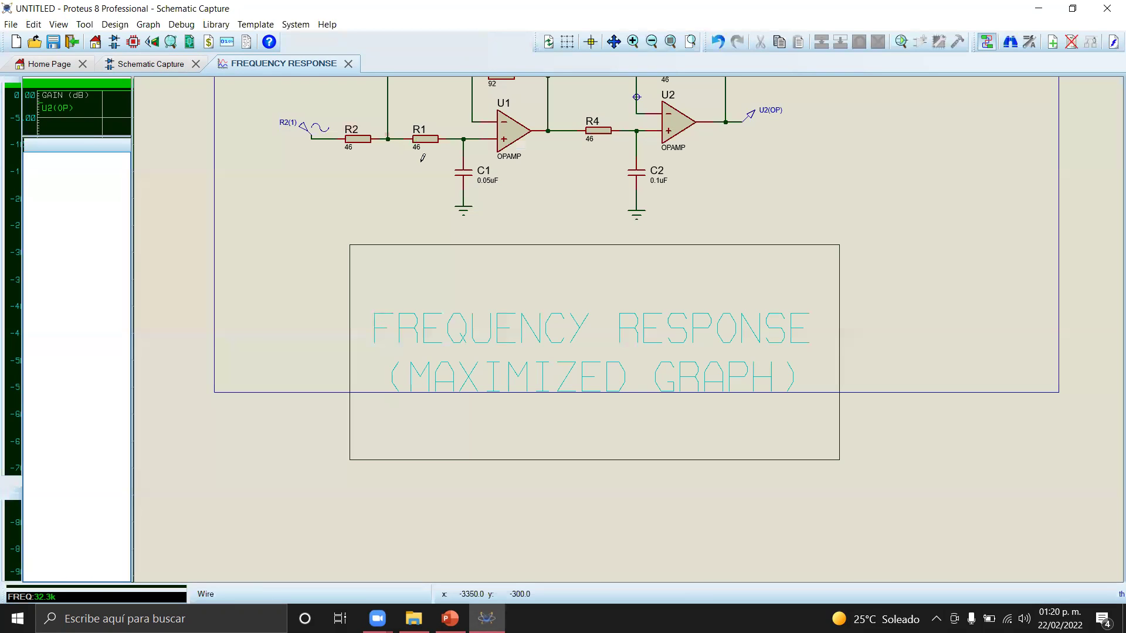
pyautogui.click(348, 63)
pyautogui.scroll(-1, 757, 395)
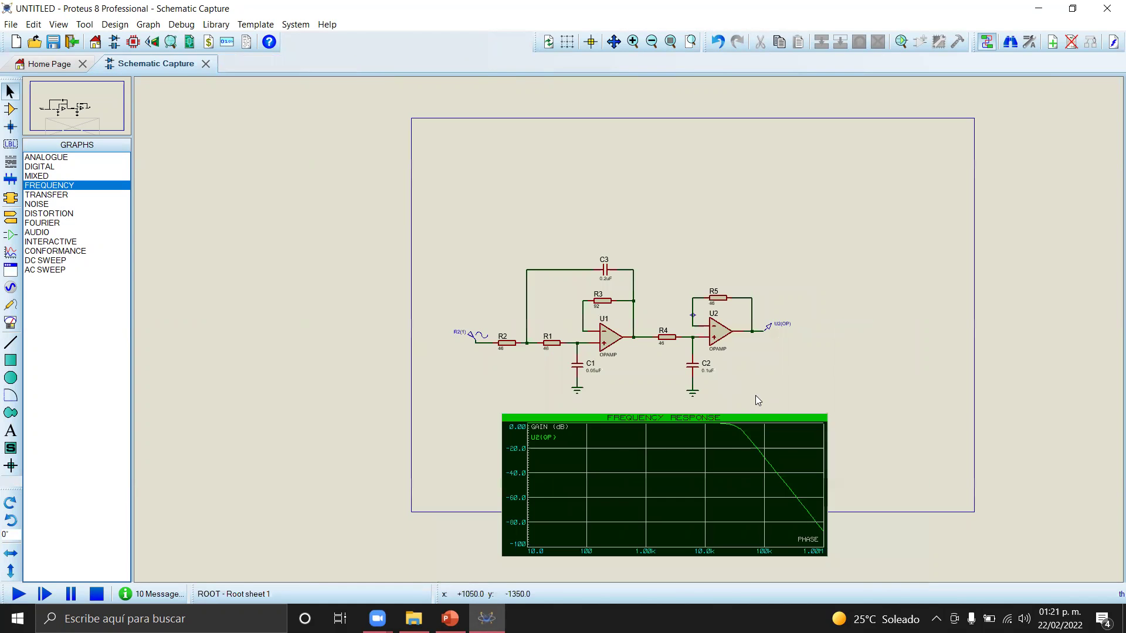
pyautogui.scroll(1, 620, 313)
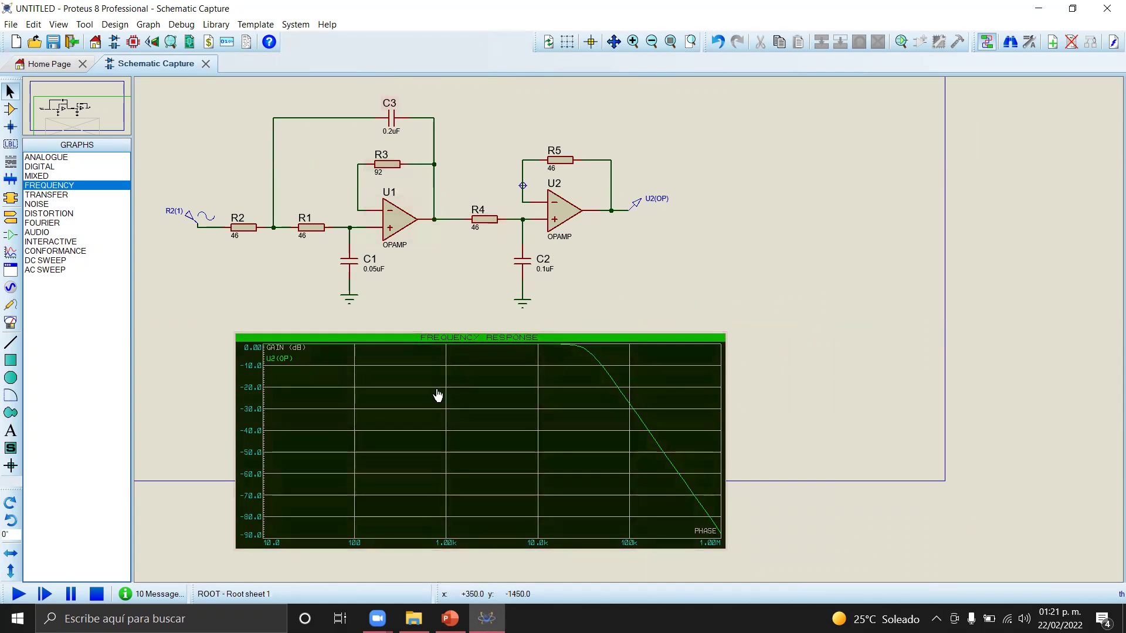
# Switch to PowerPoint to review the 34 kHz Butterworth exercise statement on the design slide, and return to the Proteus schematic
pyautogui.hotkey('alt', 'Tab')
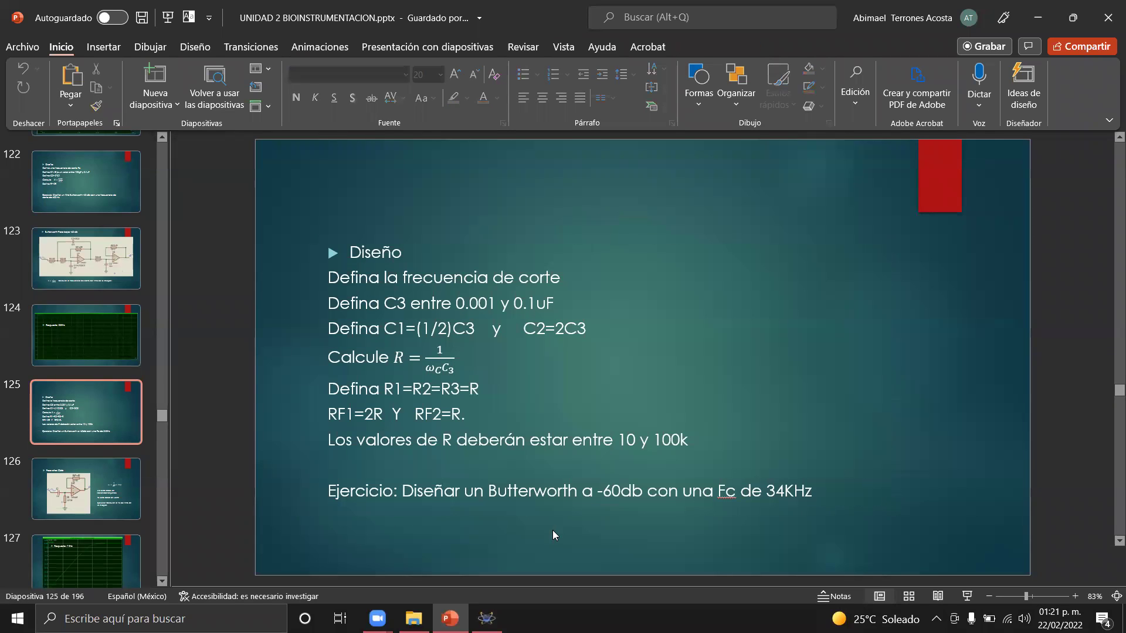
pyautogui.click(621, 492)
pyautogui.moveTo(646, 490); pyautogui.dragTo(815, 488)
pyautogui.click(818, 534)
pyautogui.hotkey('alt', 'Tab')
pyautogui.hotkey('alt', 'Tab')
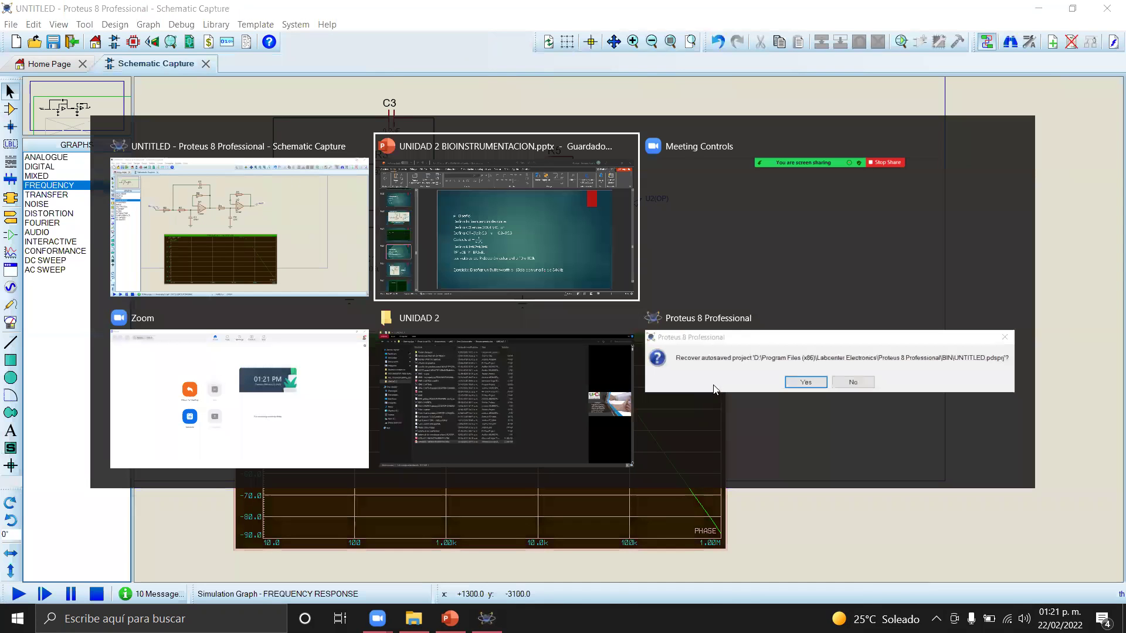
pyautogui.hotkey('alt', 'Tab')
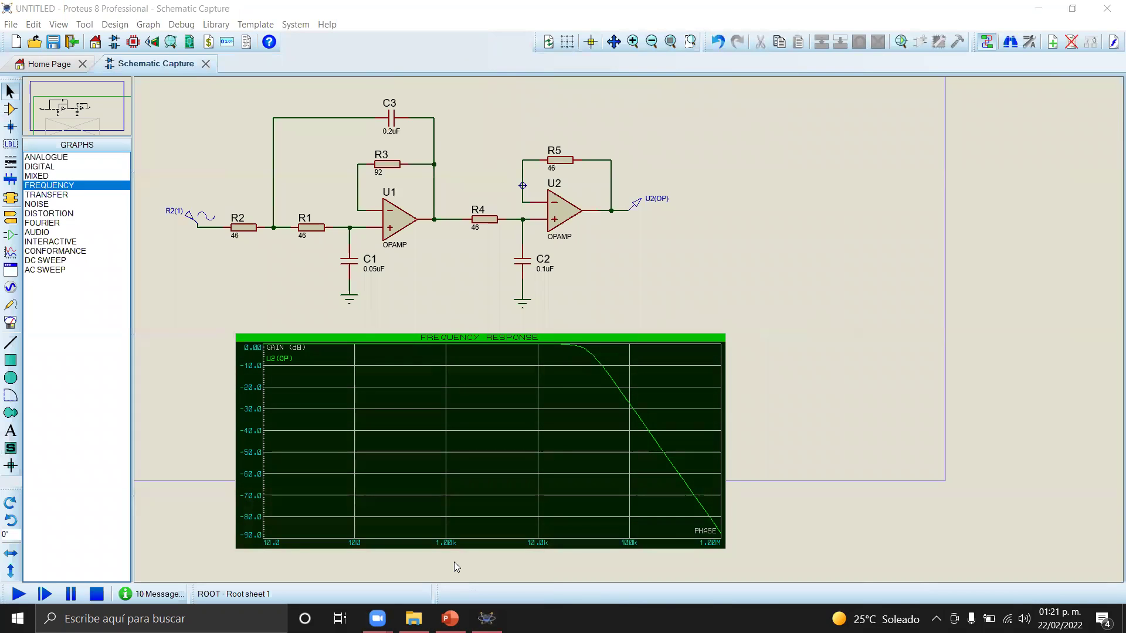
pyautogui.moveTo(378, 618)
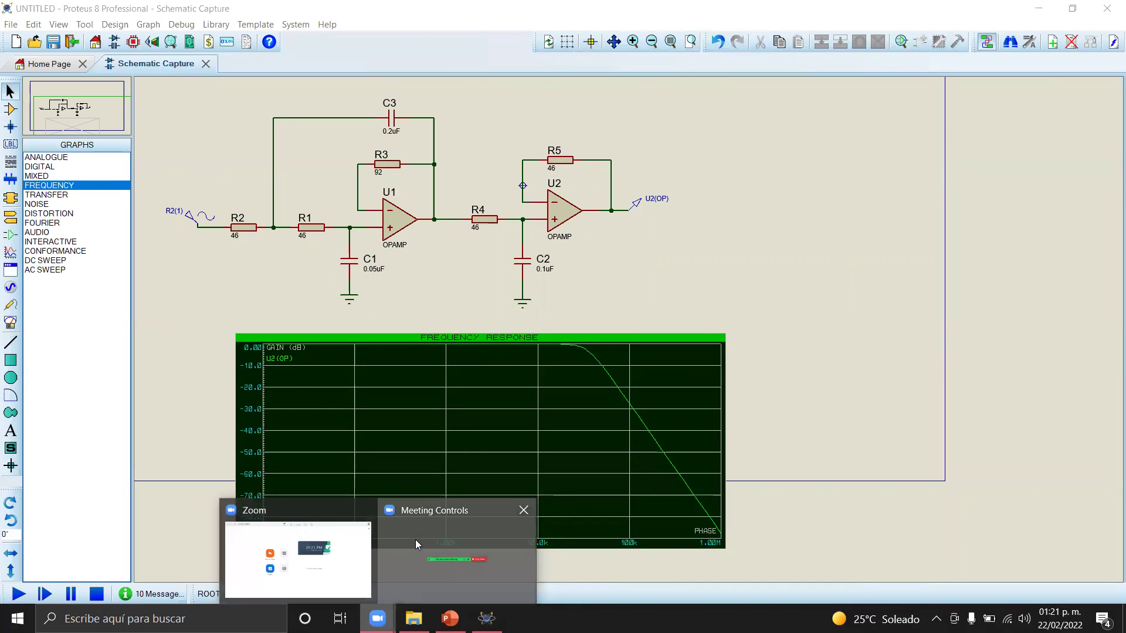